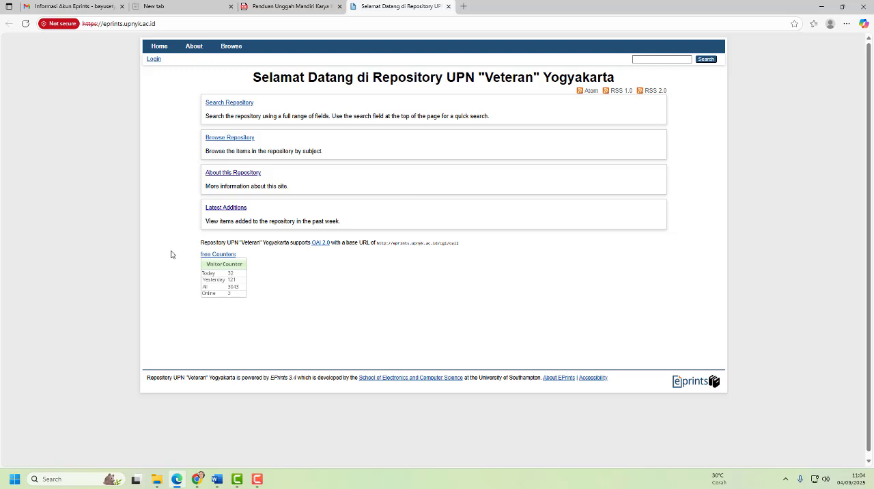
# - View the repository home page at eprints.upnyk.ac.id in Firefox, dismissing the translation offer, and close that browser
pyautogui.click(14, 479)
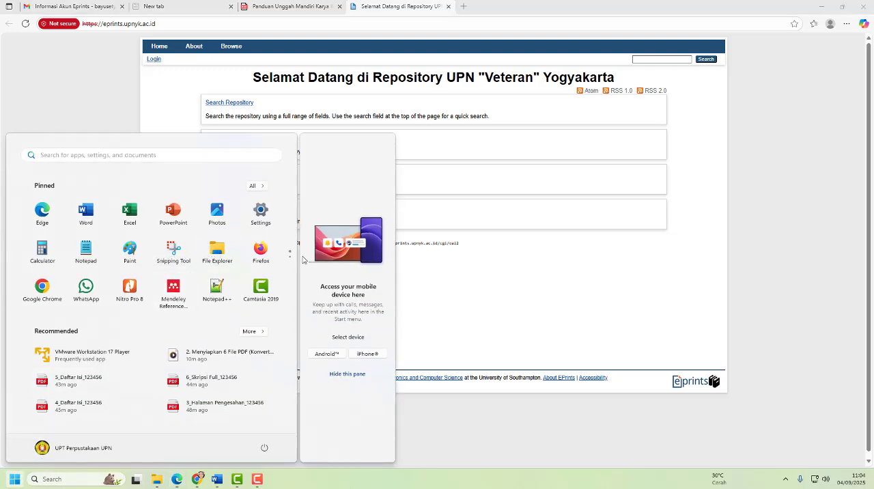
pyautogui.click(262, 249)
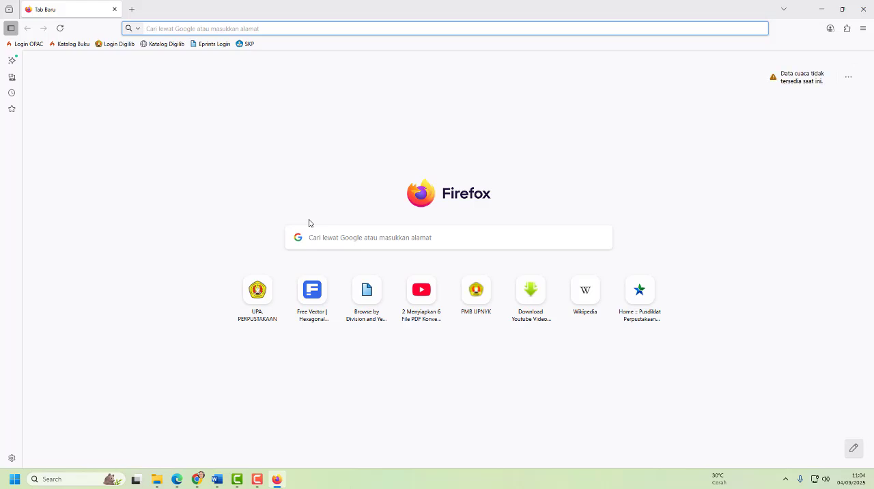
pyautogui.write('eprints.upnyk.ac.id/')
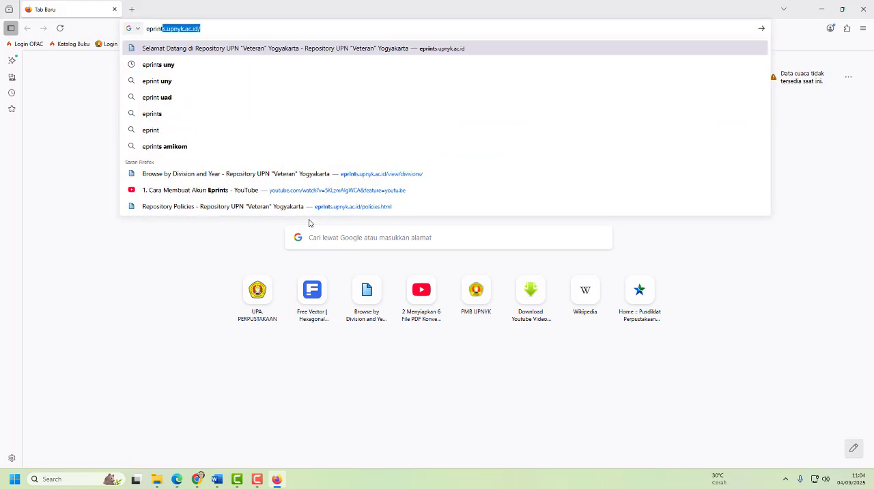
pyautogui.press('Return')
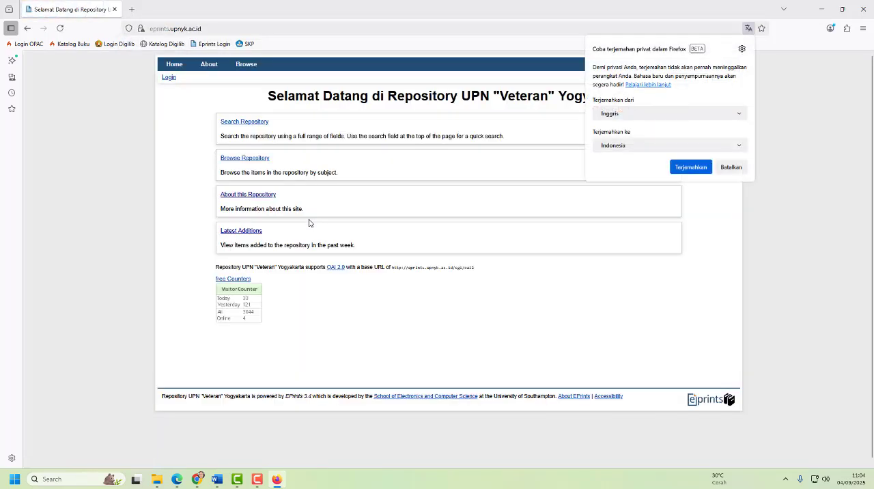
pyautogui.click(729, 167)
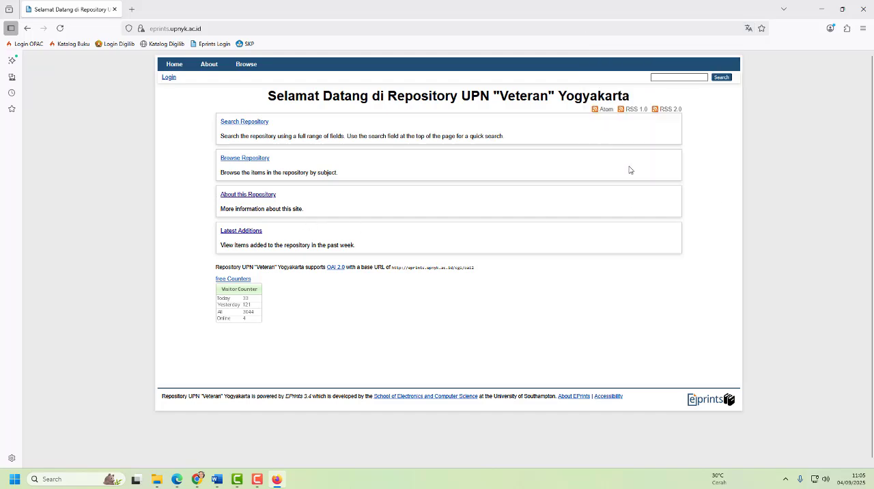
pyautogui.click(863, 9)
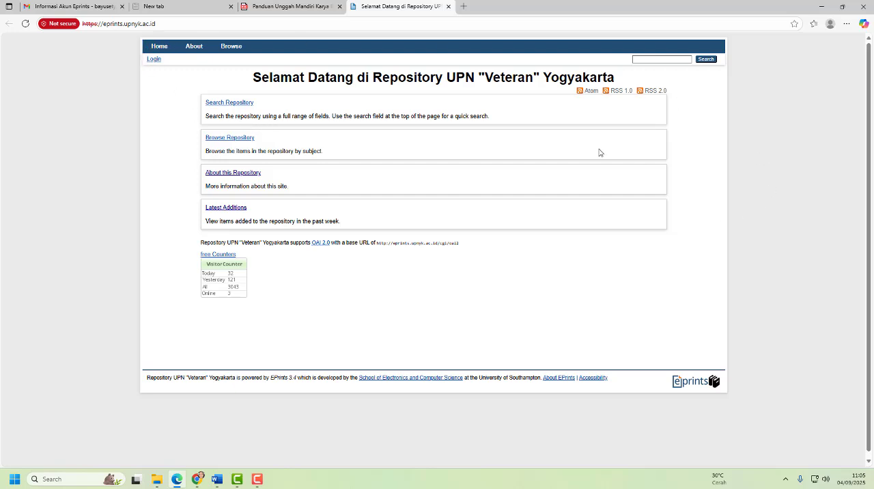
# - Read the login instructions in the Panduan Unggah Mandiri PDF and the account details in the Informasi Akun Eprints email
pyautogui.moveTo(462, 79); pyautogui.dragTo(614, 80)
pyautogui.click(636, 287)
pyautogui.click(288, 8)
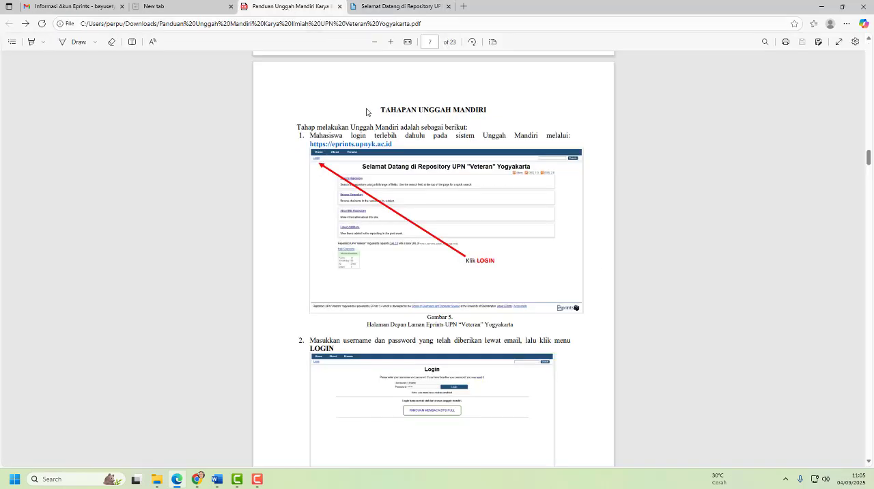
pyautogui.scroll(-2, 353, 269)
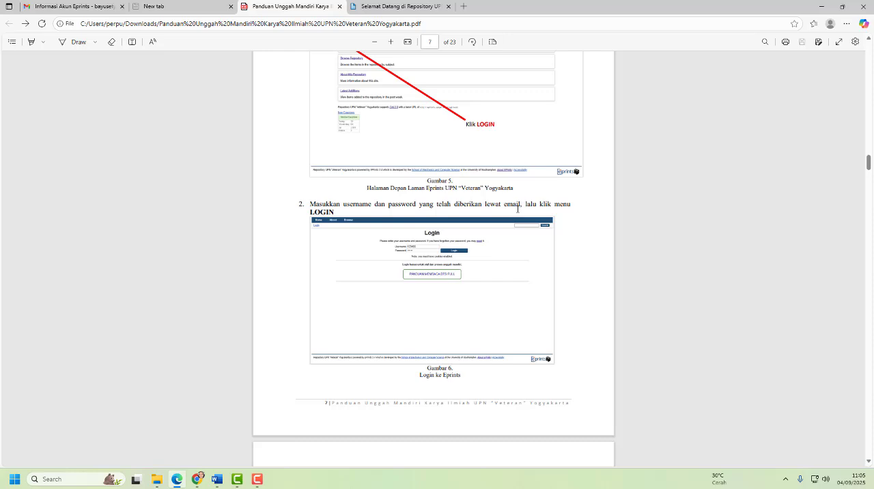
pyautogui.click(49, 8)
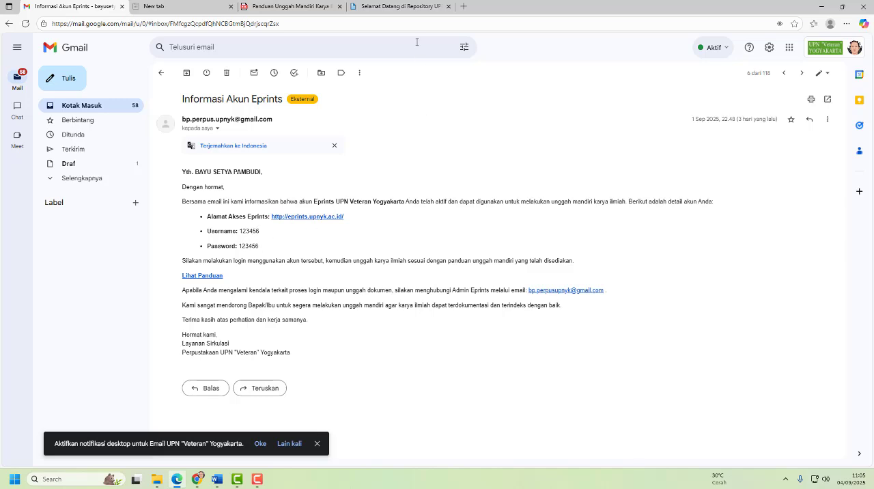
# - Log in to the repository with the account username and password from the email, without saving the password in the browser
pyautogui.click(408, 9)
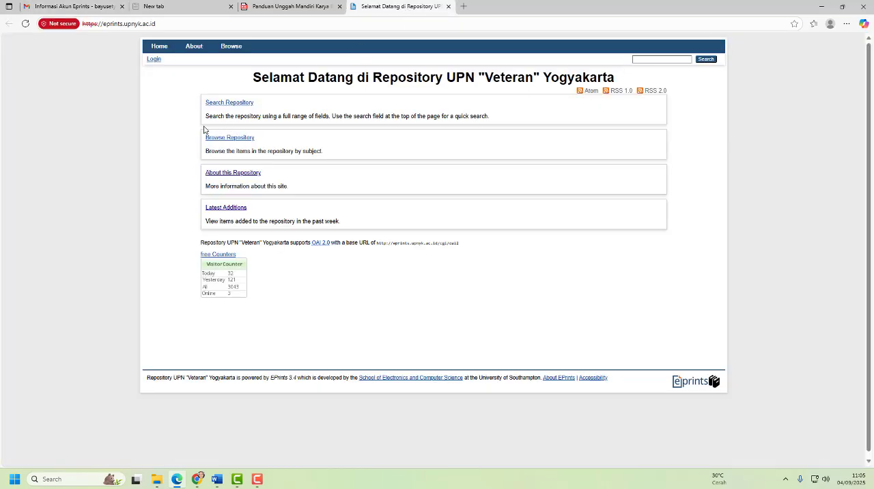
pyautogui.click(154, 60)
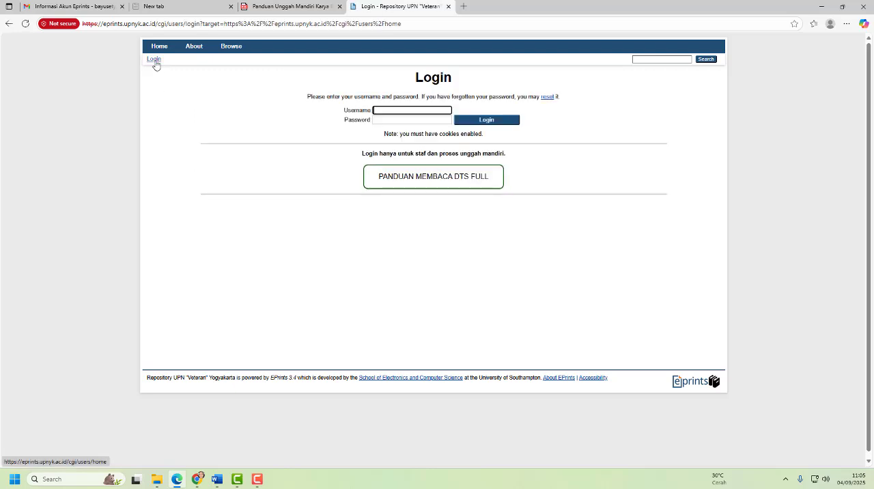
pyautogui.click(392, 109)
pyautogui.write('123456')
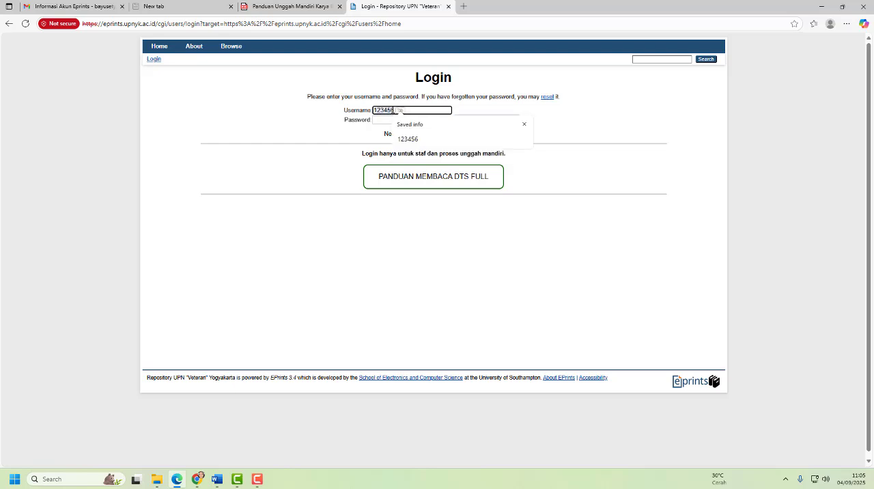
pyautogui.press('Escape')
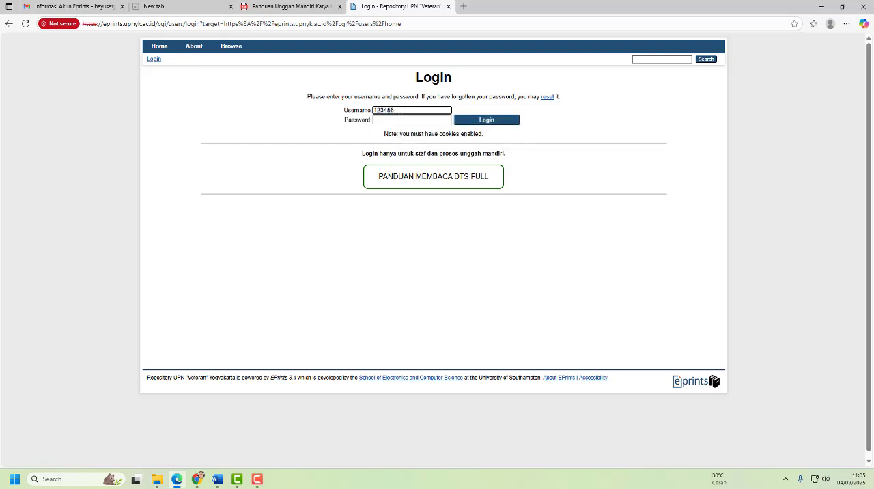
pyautogui.click(395, 120)
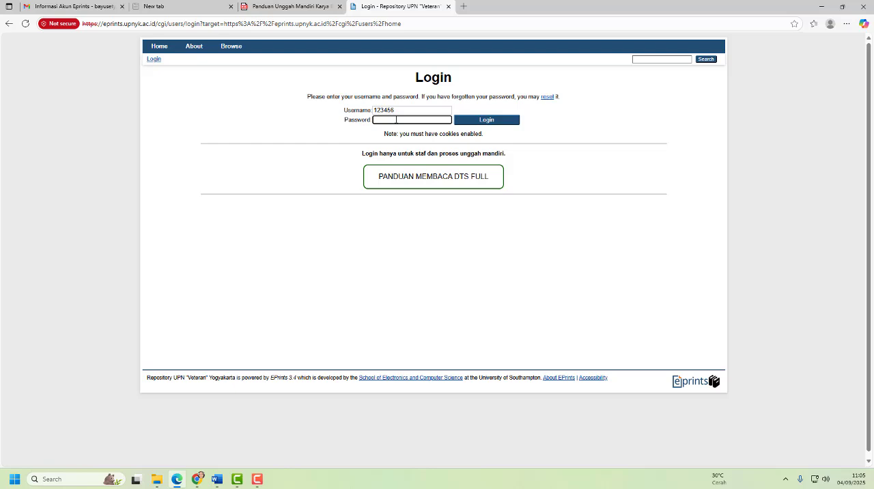
pyautogui.write('1')
pyautogui.click(489, 121)
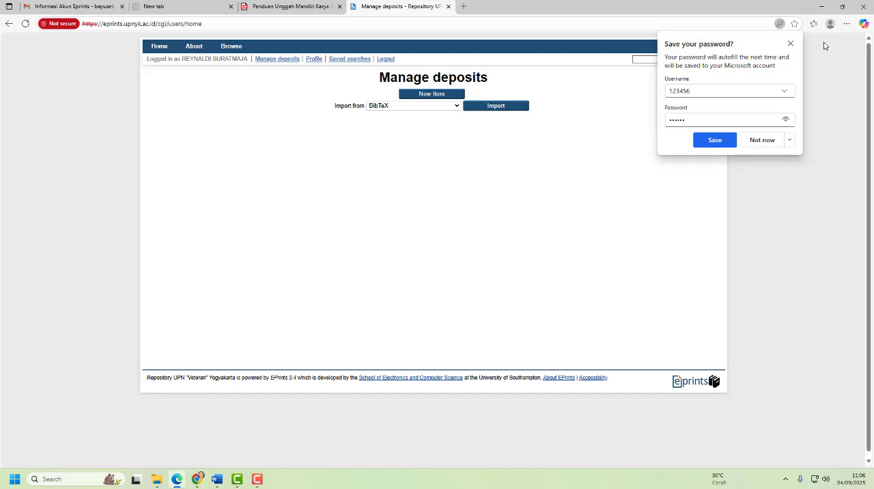
pyautogui.click(790, 43)
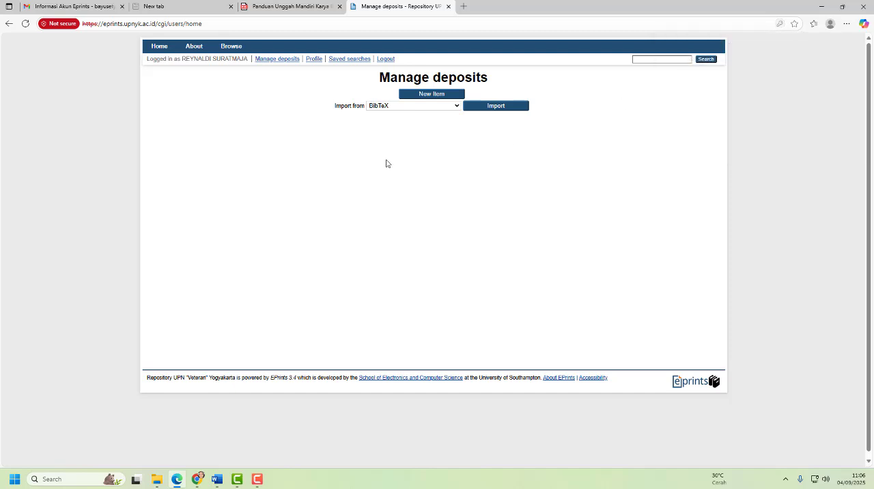
# - Read step 3 of the PDF guide and check the logged-in account name on the Manage deposits page
pyautogui.click(300, 8)
pyautogui.scroll(-4, 390, 309)
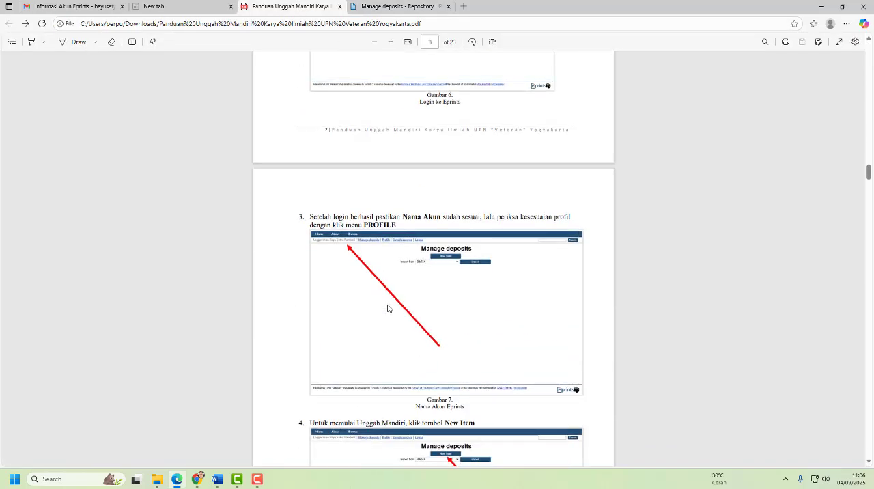
pyautogui.scroll(-2, 387, 308)
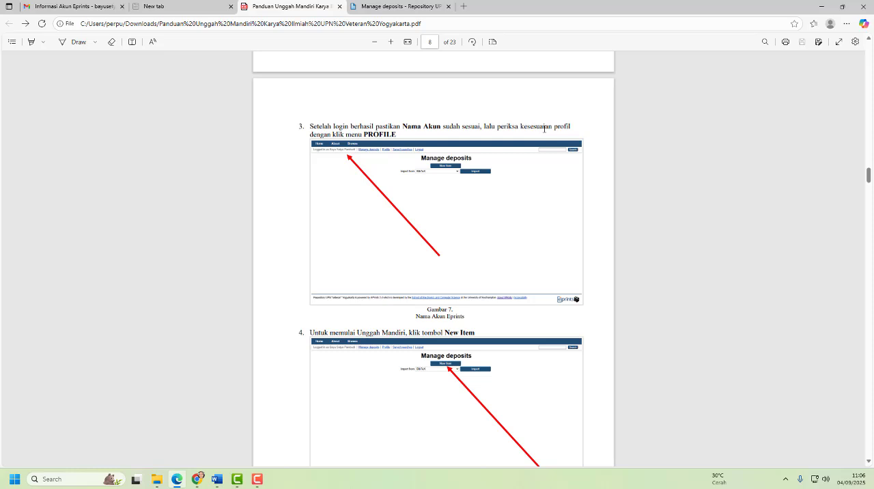
pyautogui.click(387, 6)
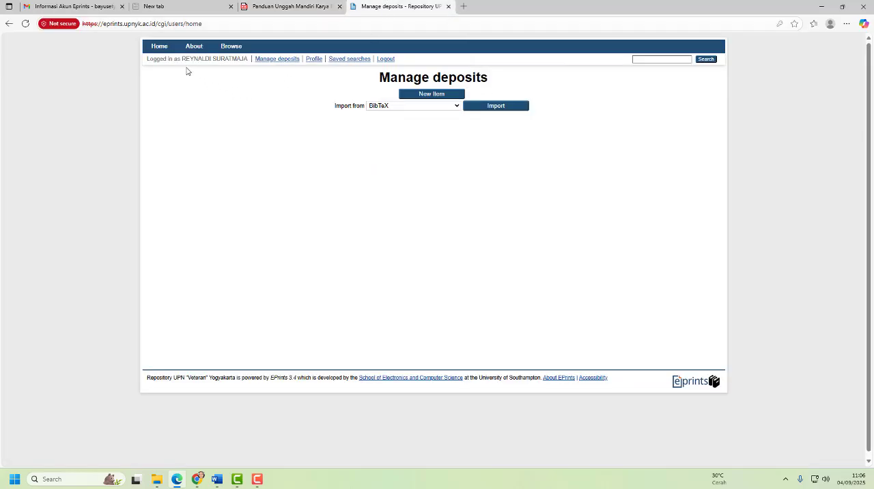
pyautogui.moveTo(182, 59); pyautogui.dragTo(247, 61)
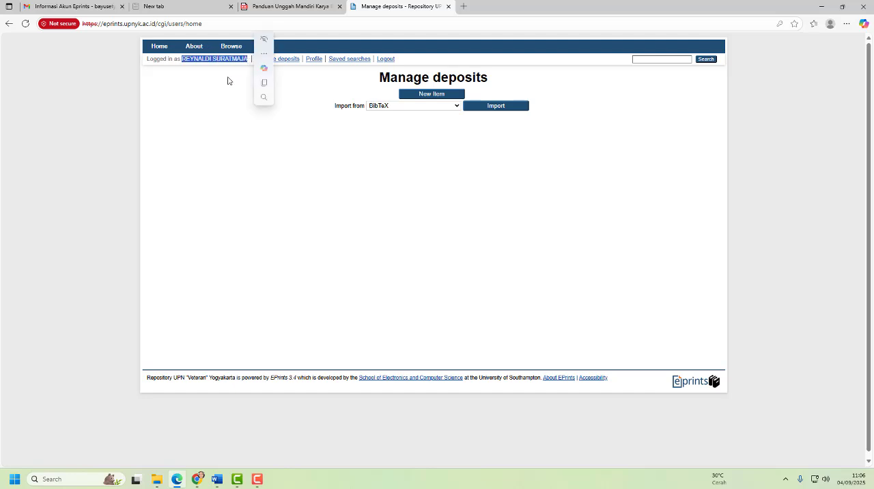
pyautogui.click(228, 83)
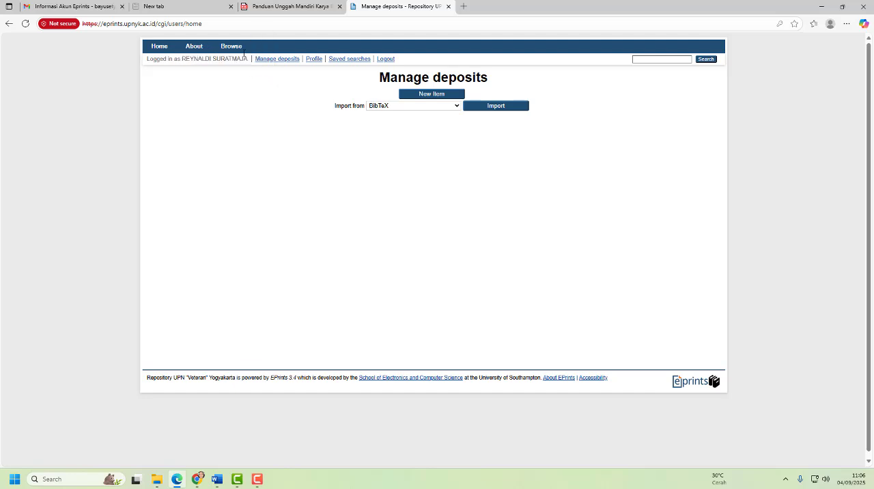
# - Consult step 4 of the PDF guide and create a new item in Manage deposits
pyautogui.click(287, 6)
pyautogui.scroll(-4, 338, 269)
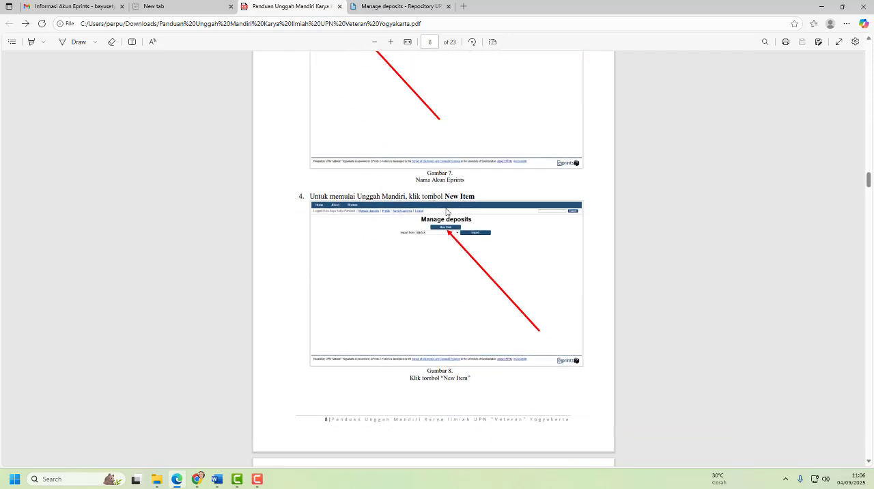
pyautogui.click(404, 8)
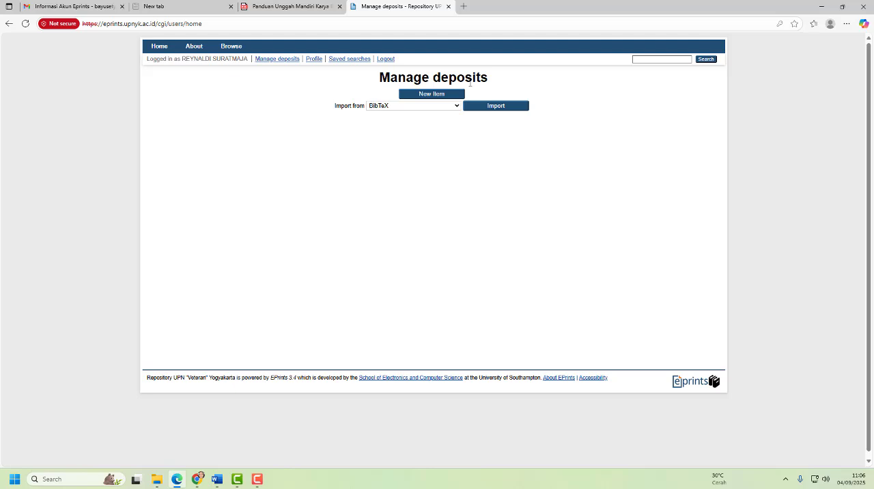
pyautogui.click(438, 96)
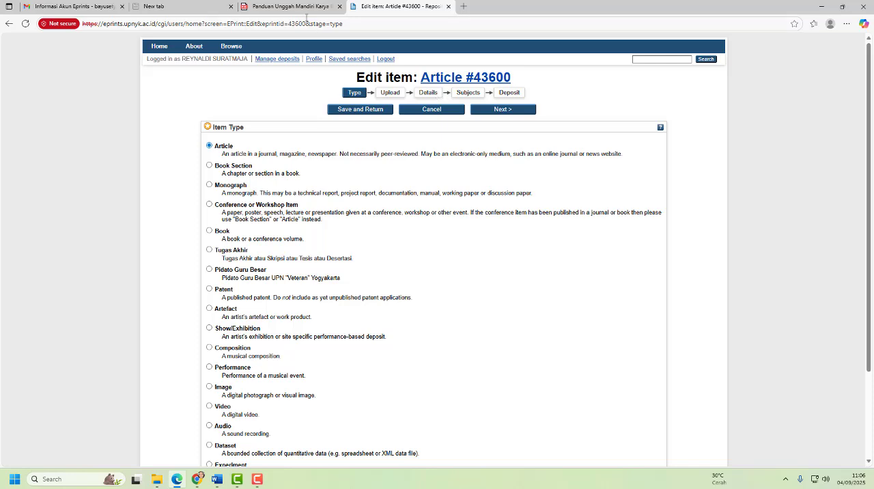
# - Following step 5 of the PDF guide, set the item type to Tugas Akhir and proceed to the Upload stage
pyautogui.click(301, 9)
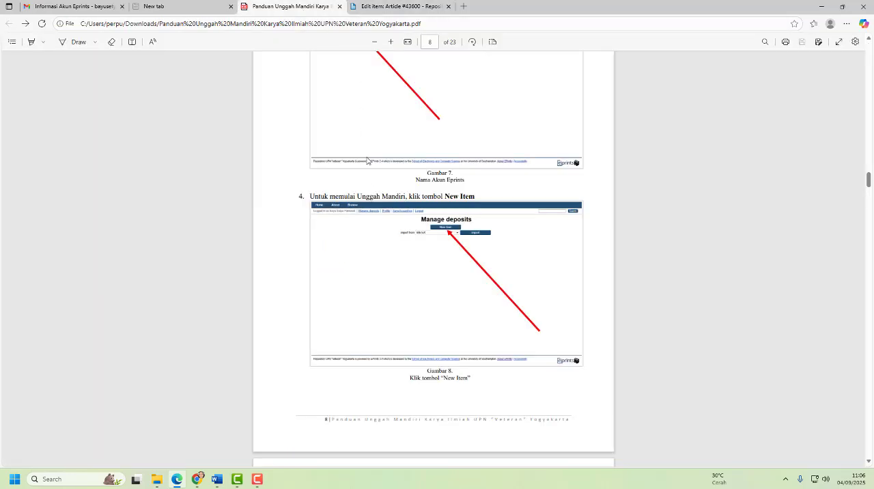
pyautogui.scroll(-5, 367, 161)
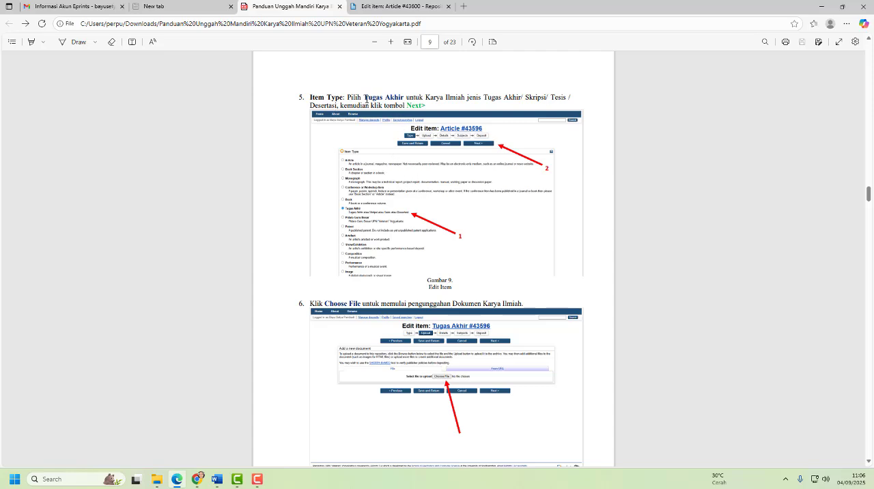
pyautogui.moveTo(363, 97); pyautogui.dragTo(405, 99)
pyautogui.click(517, 103)
pyautogui.click(398, 7)
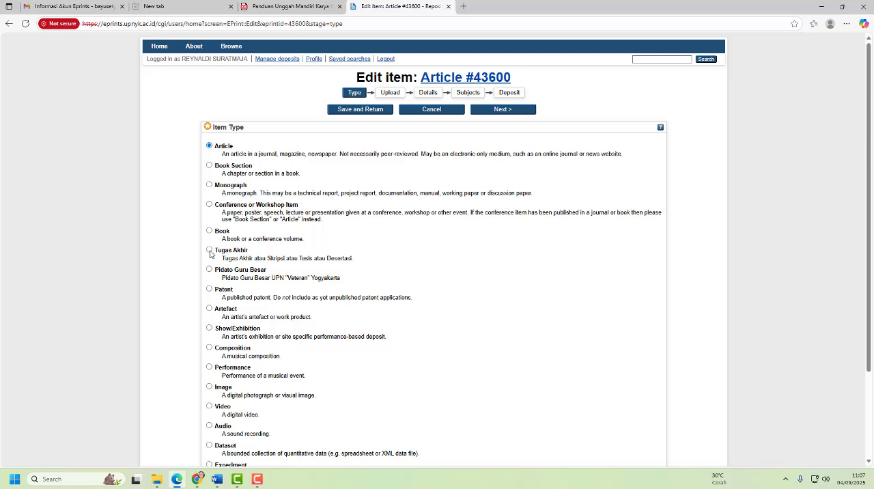
pyautogui.click(210, 250)
pyautogui.click(504, 111)
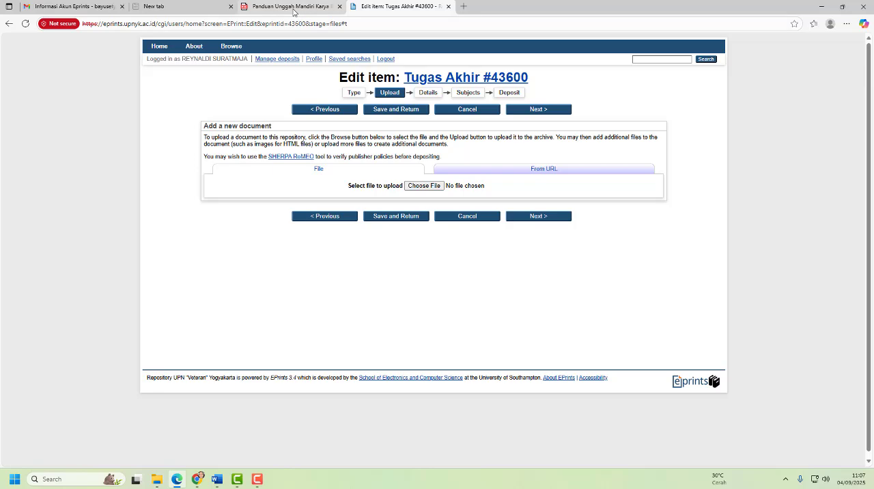
# - Read steps 6 to 8 of the PDF guide on document upload order and access settings, and return to the item's Upload stage
pyautogui.click(294, 11)
pyautogui.scroll(-5, 345, 214)
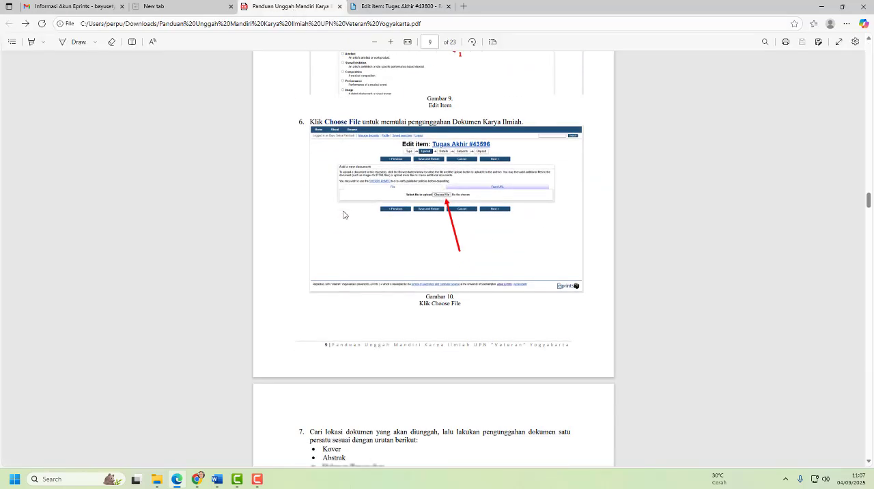
pyautogui.scroll(-1, 345, 214)
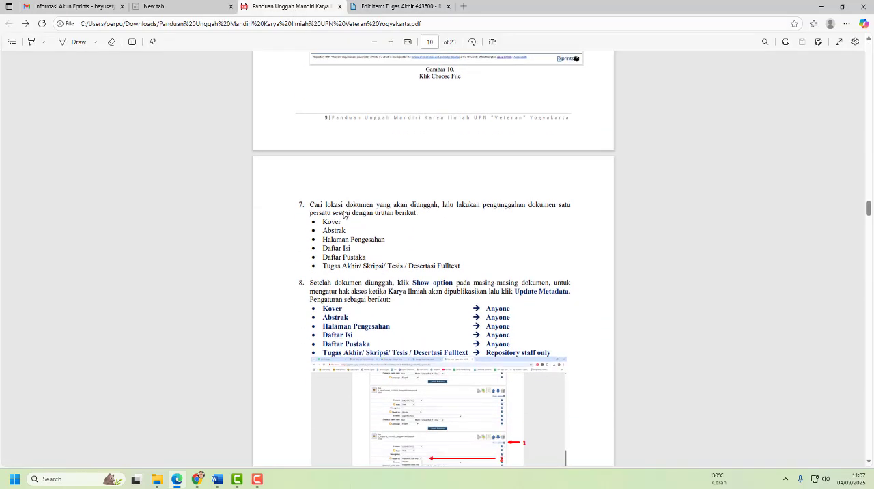
pyautogui.scroll(4, 344, 214)
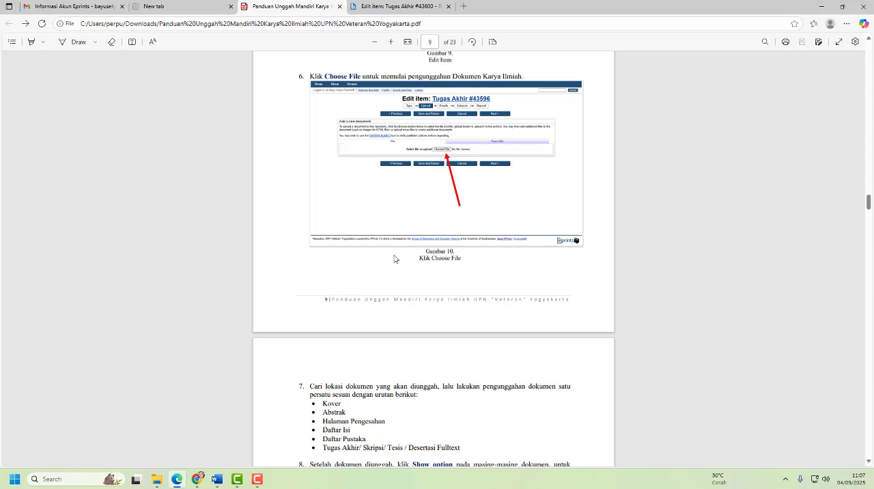
pyautogui.scroll(-2, 393, 259)
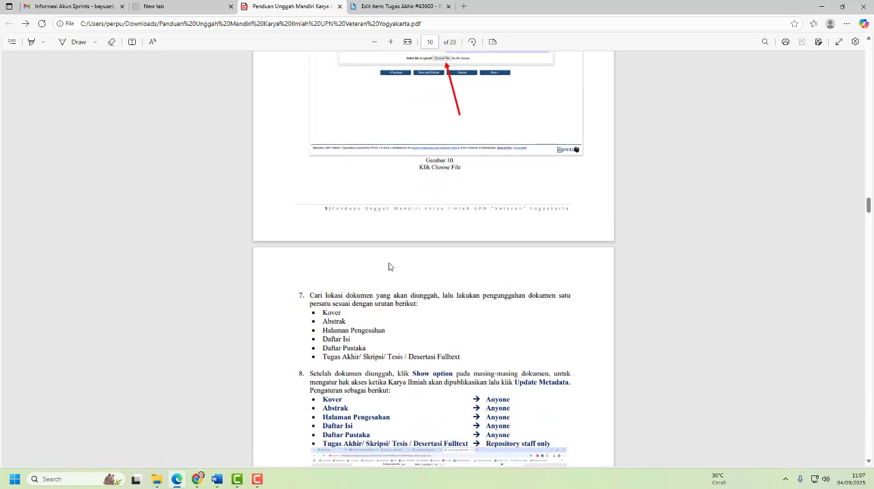
pyautogui.scroll(1, 389, 266)
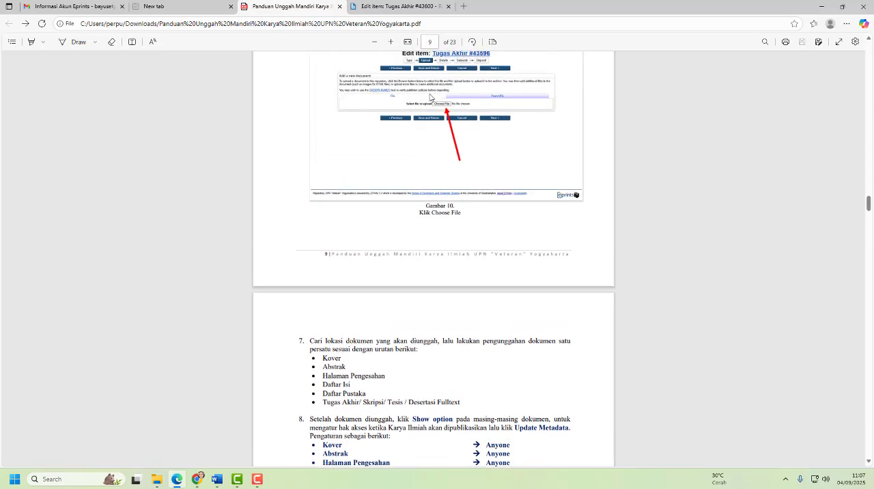
pyautogui.click(402, 9)
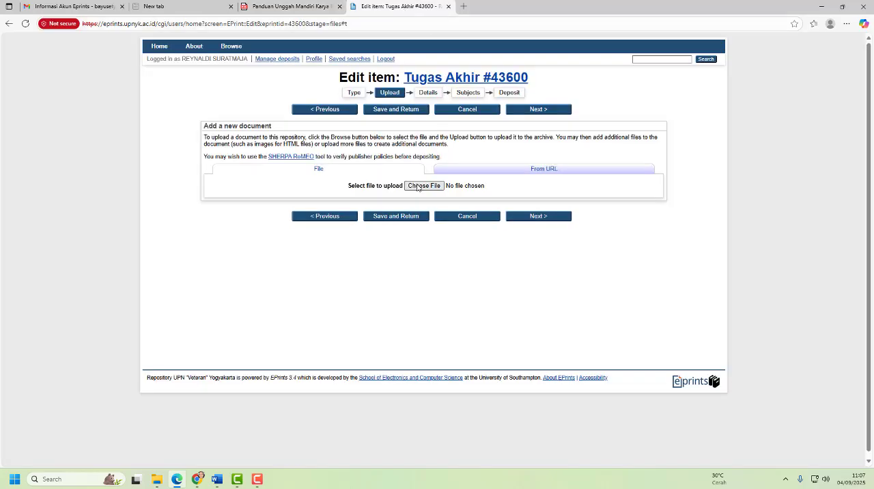
# - Upload the PDF 1_Cover_123456 from the folder Skripsi Siap Unggah inside FILE SIAP UNGGAH MANDIRI on drive D
pyautogui.click(433, 186)
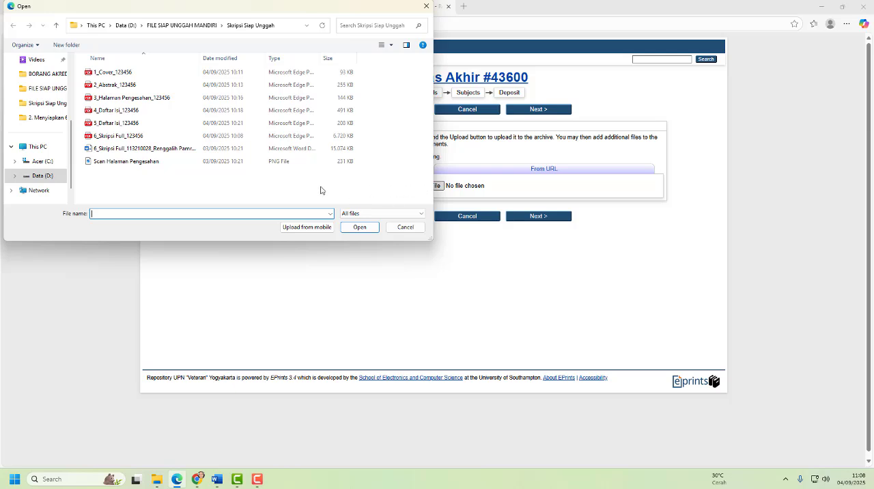
pyautogui.click(48, 179)
pyautogui.click(138, 111)
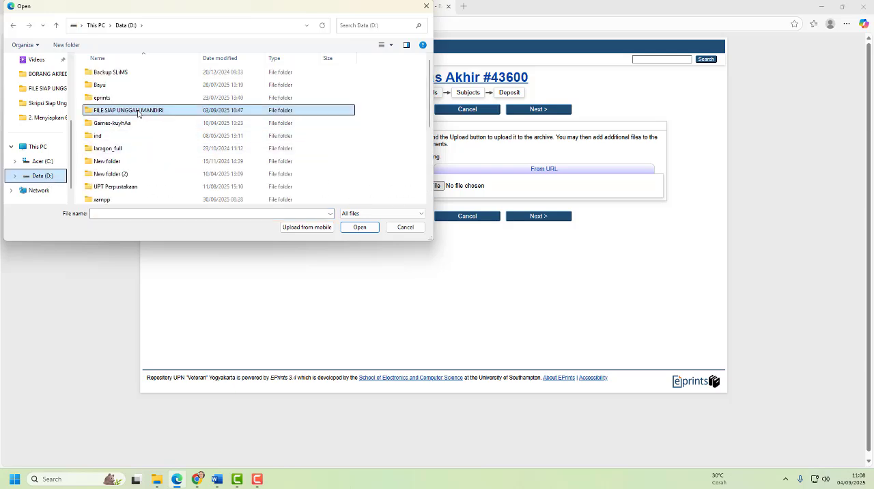
pyautogui.doubleClick(138, 114)
pyautogui.doubleClick(128, 73)
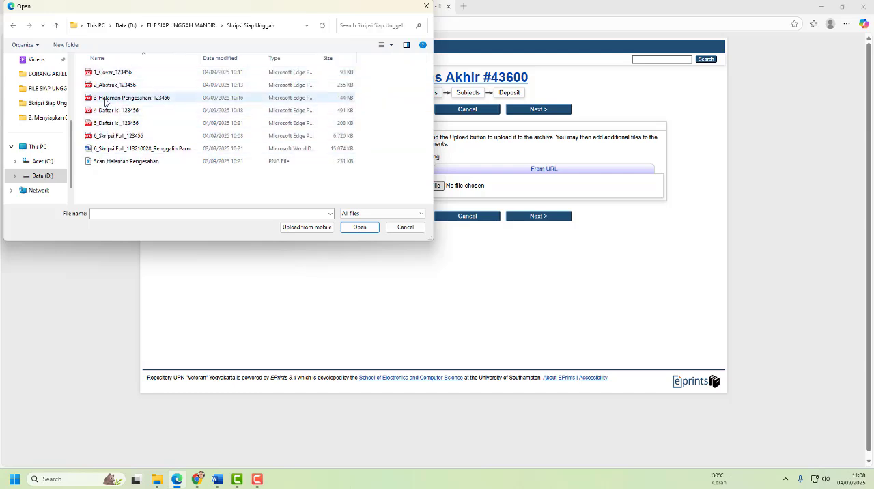
pyautogui.click(108, 73)
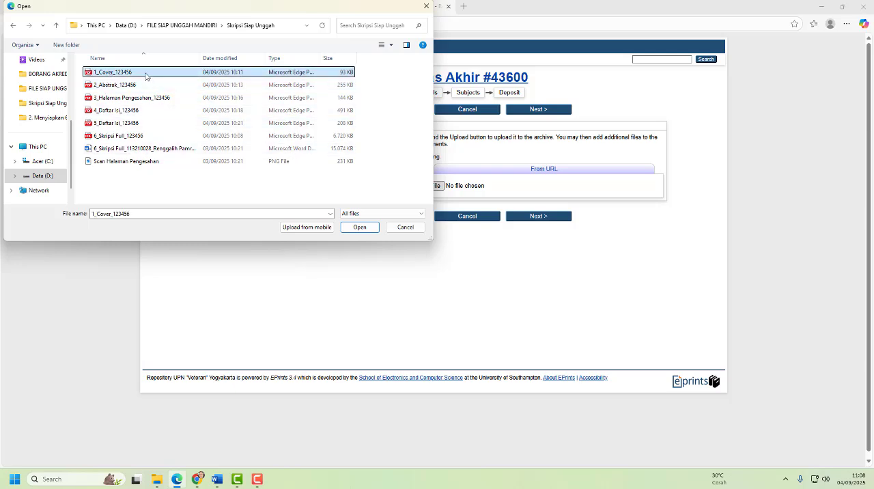
pyautogui.click(359, 230)
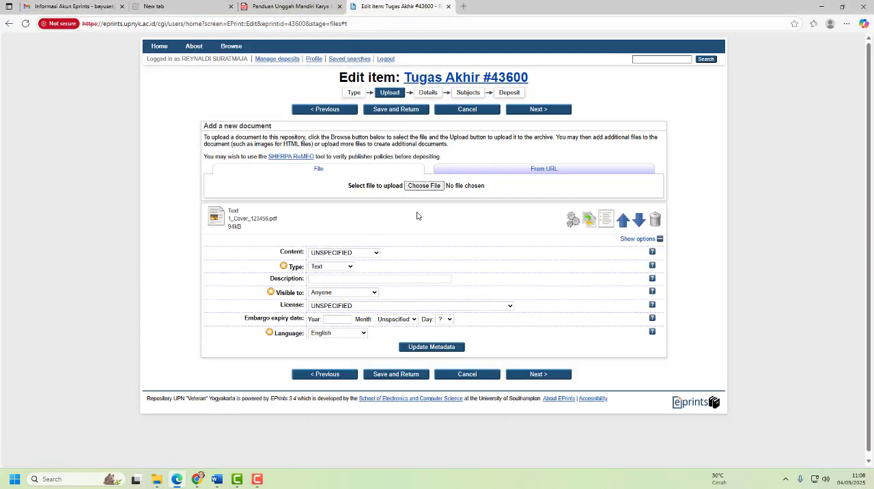
# - Upload the PDFs 2_Abstrak_123456 and 3_Halaman Pengesahan_123456 to the item as separate documents
pyautogui.click(422, 186)
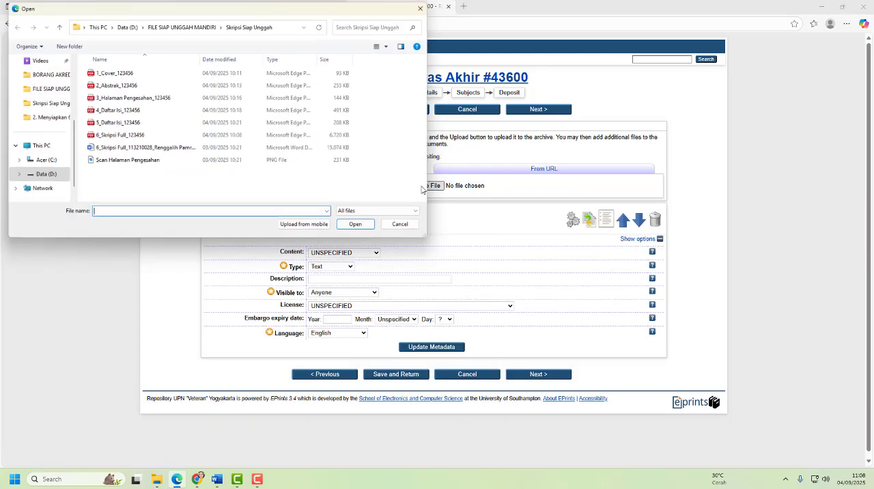
pyautogui.click(114, 87)
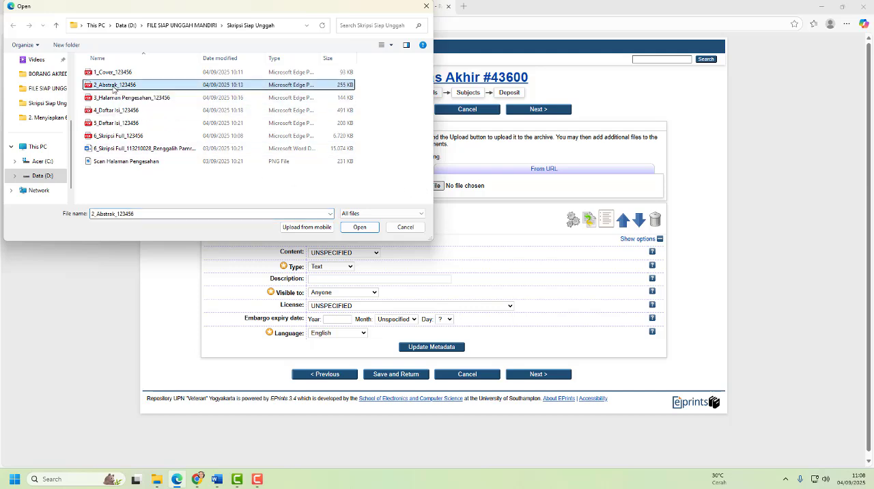
pyautogui.click(360, 227)
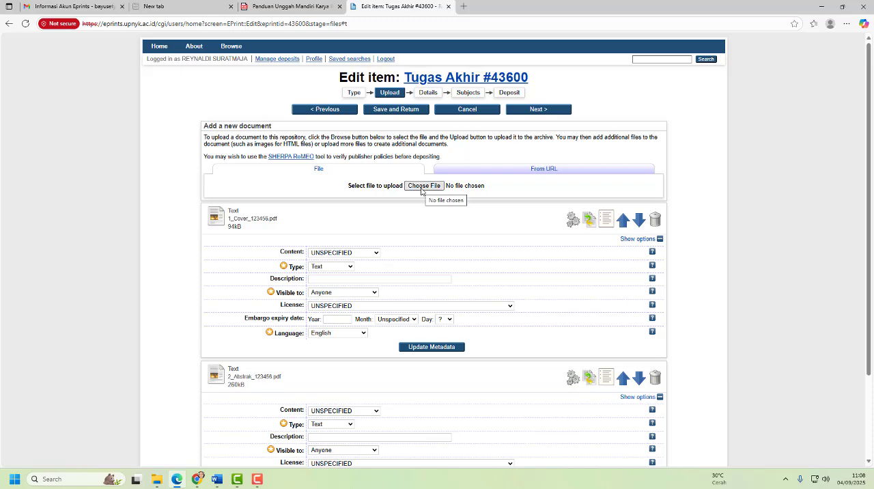
pyautogui.click(422, 188)
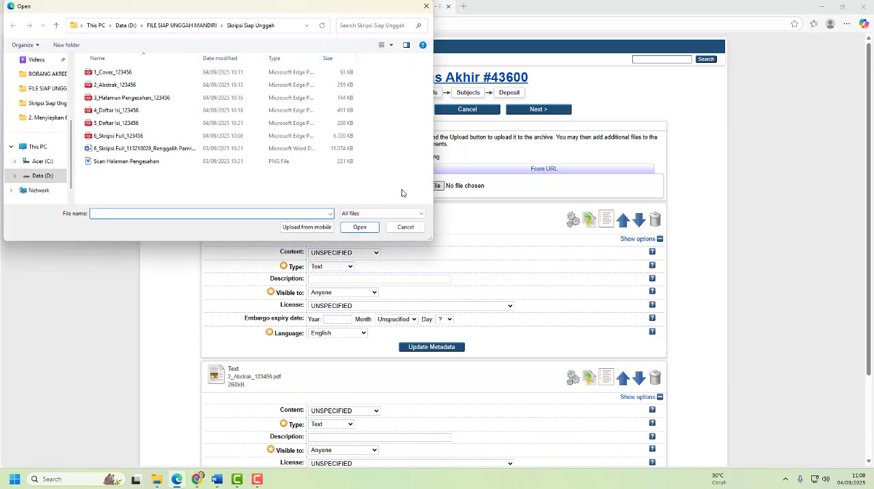
pyautogui.click(121, 103)
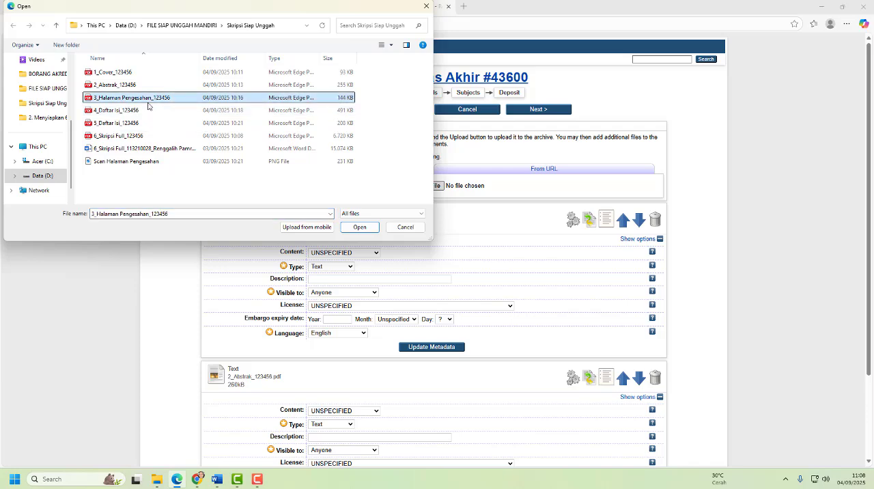
pyautogui.click(360, 227)
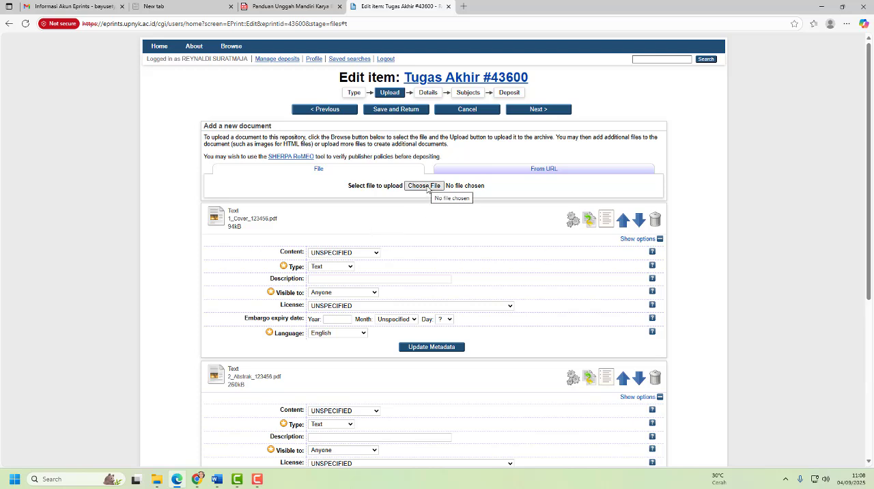
# - Upload the PDFs 4_Daftar Isi_123456 and 5_Daftar Isi_123456 to the item as separate documents
pyautogui.click(424, 186)
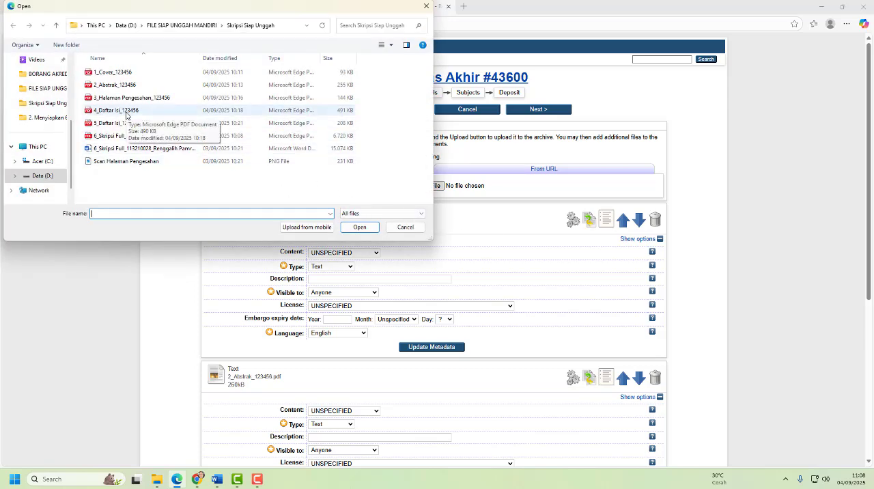
pyautogui.click(126, 115)
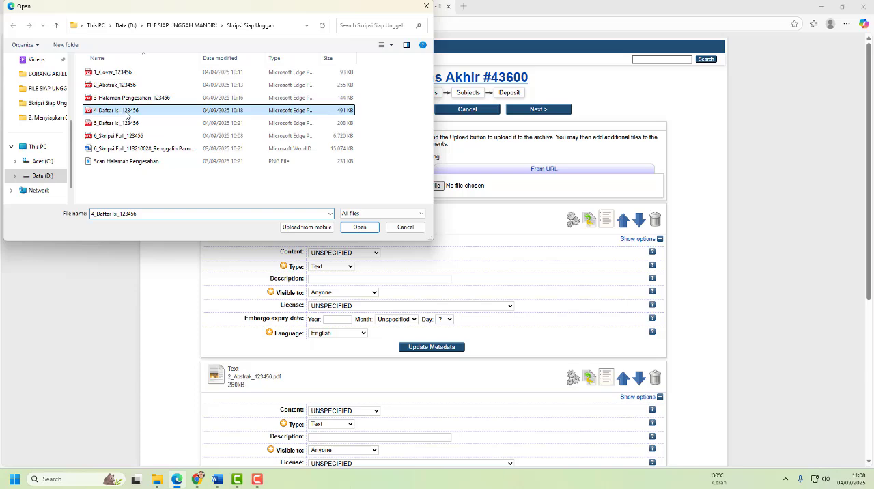
pyautogui.click(359, 226)
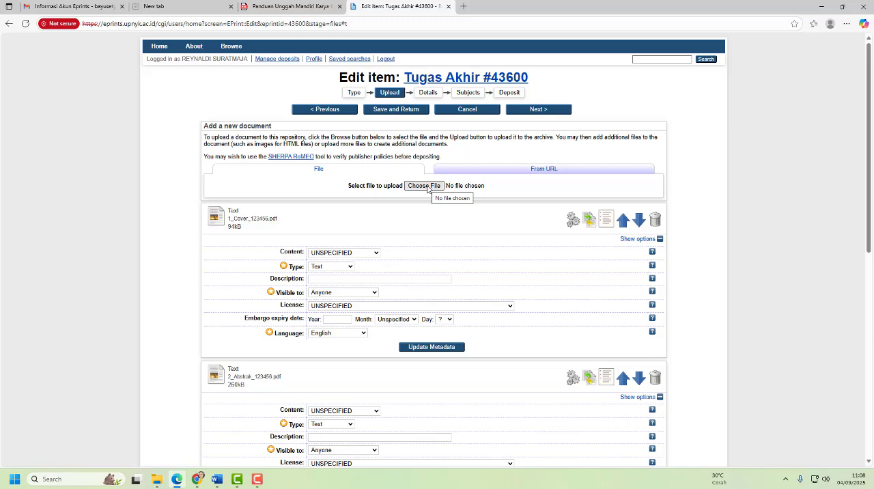
pyautogui.click(428, 188)
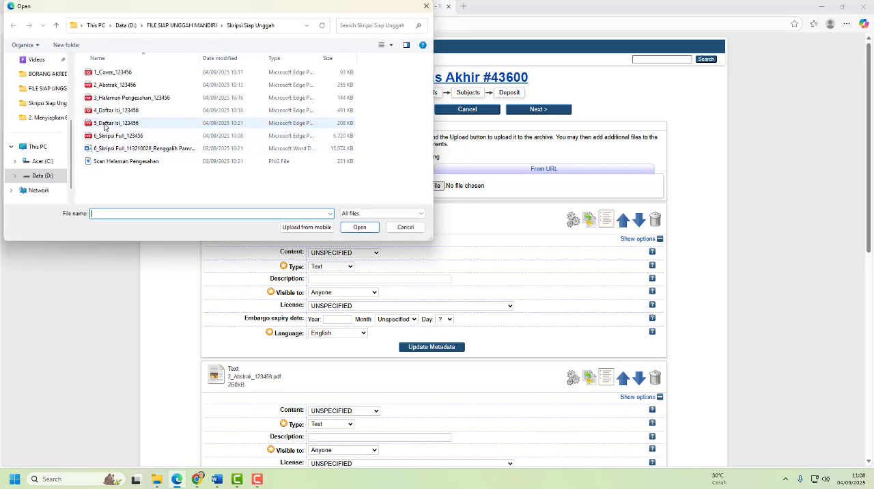
pyautogui.click(103, 123)
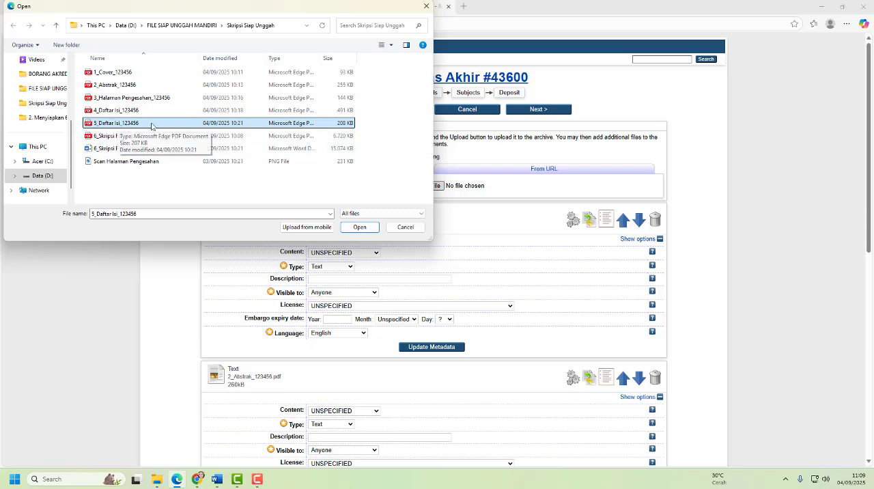
pyautogui.click(359, 227)
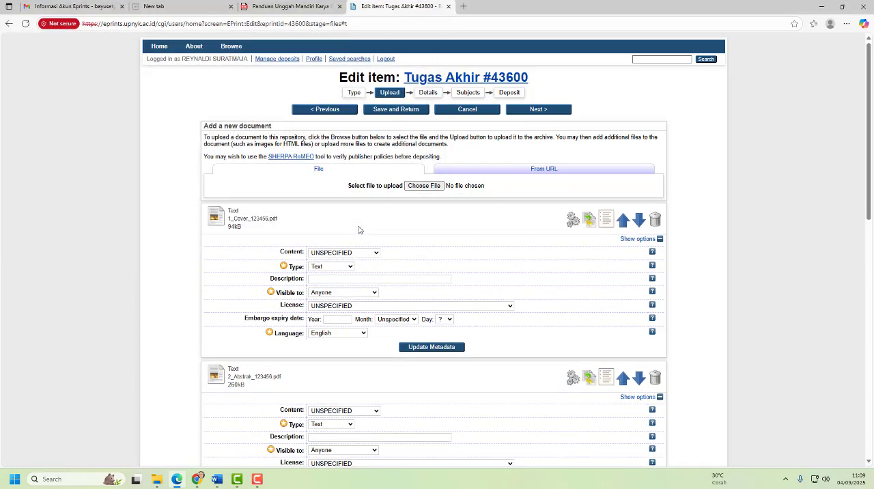
# - Upload the full-text PDF 6_Skripsi Full_123456 as the item's last document
pyautogui.click(424, 186)
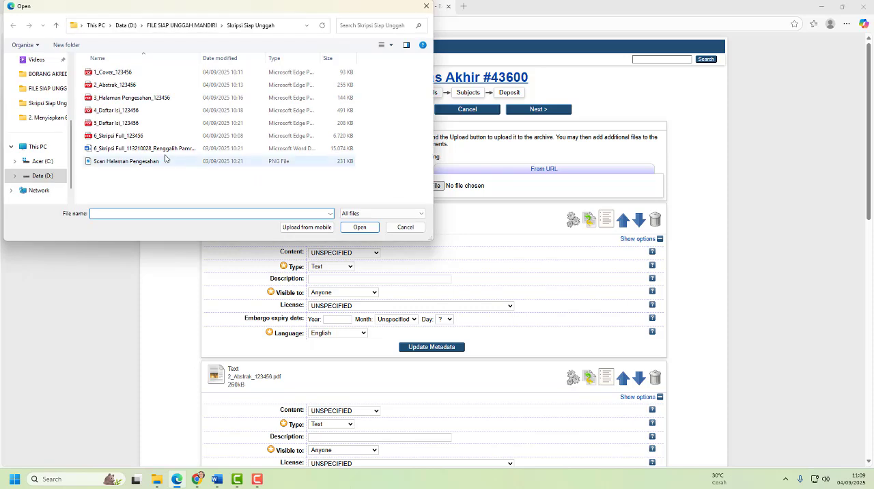
pyautogui.click(127, 140)
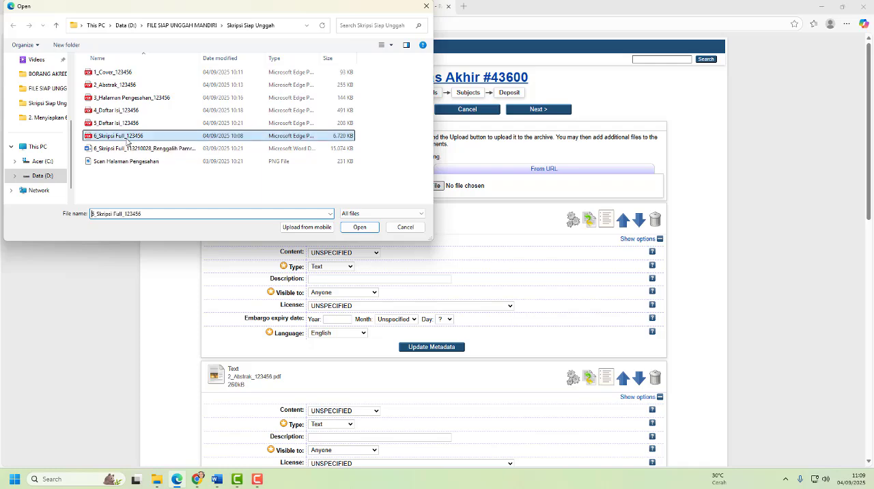
pyautogui.click(358, 228)
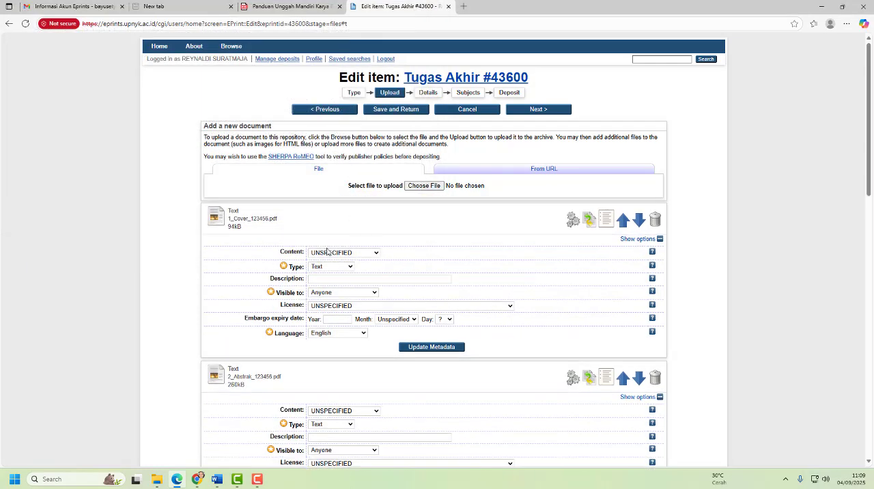
# - Read step 8 of the PDF guide on the access setting for each document type and return to the item's Upload stage
pyautogui.click(264, 8)
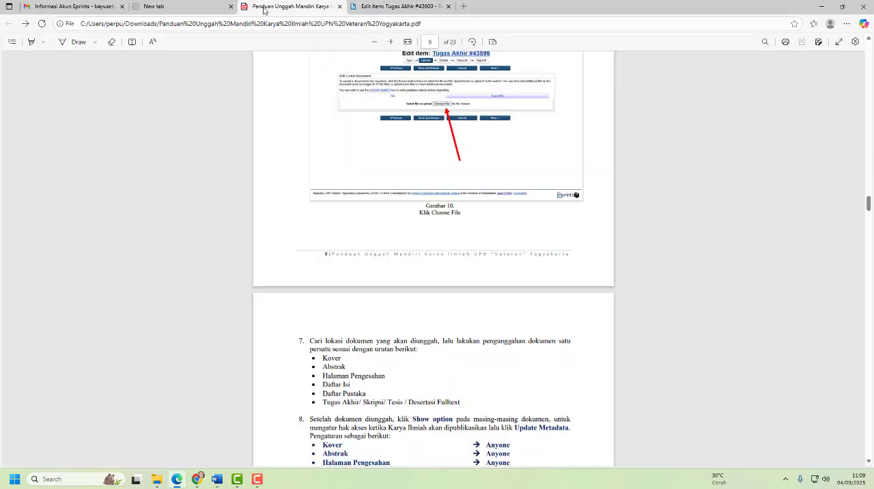
pyautogui.scroll(-2, 345, 225)
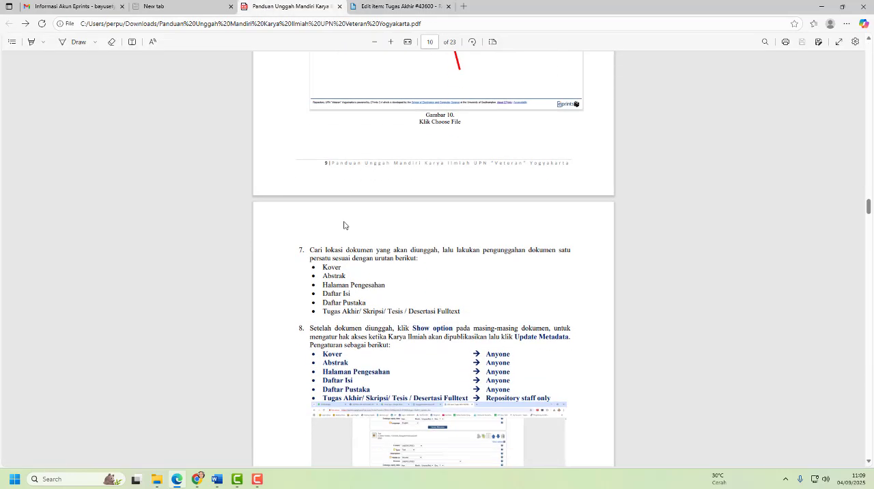
pyautogui.scroll(-3, 344, 225)
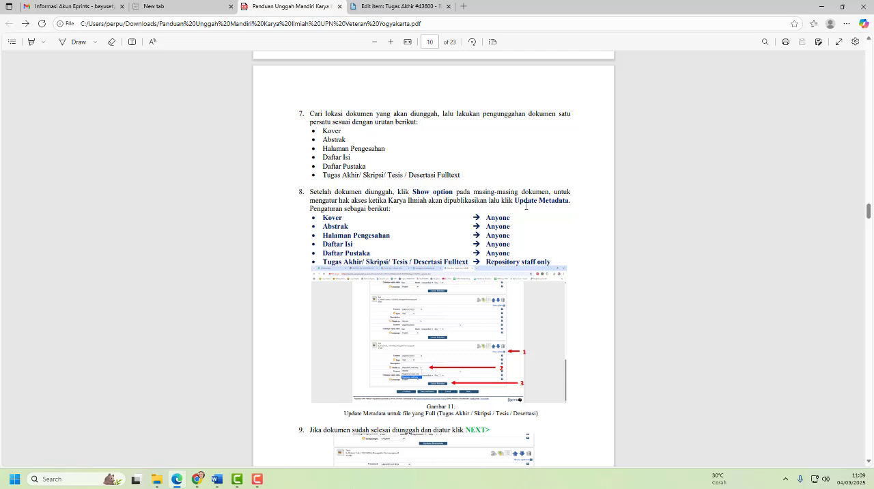
pyautogui.scroll(-1, 374, 209)
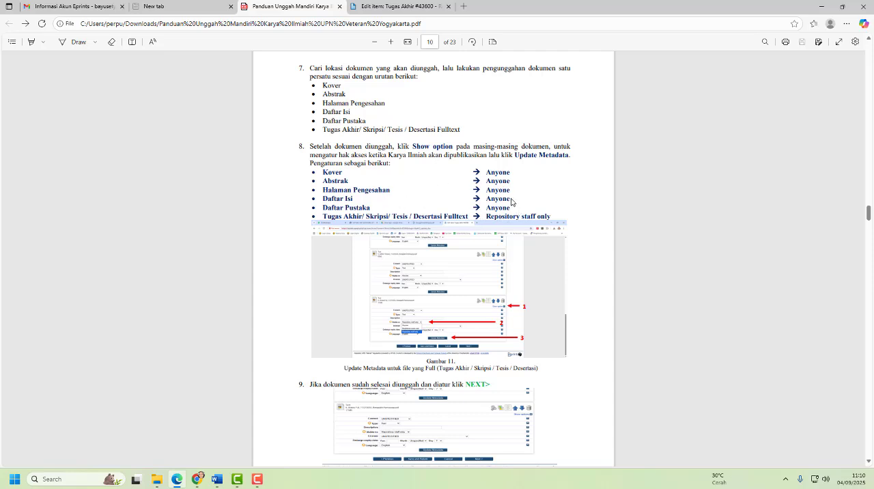
pyautogui.click(400, 6)
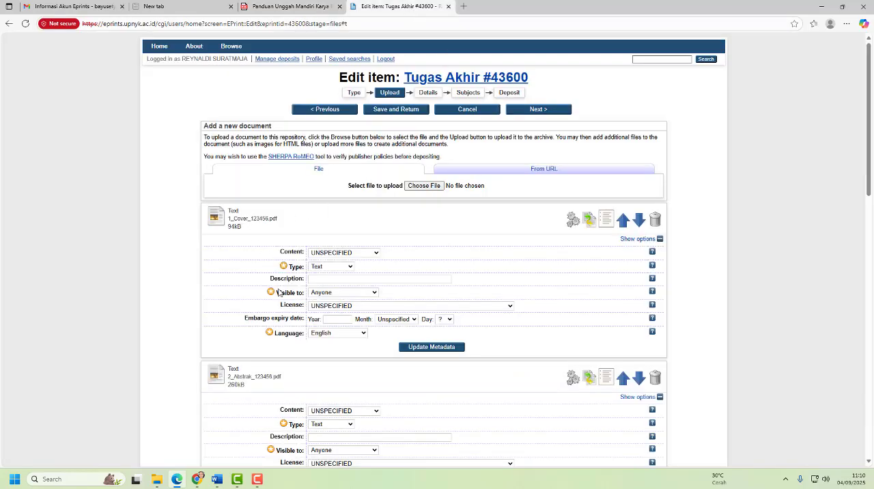
# - Set Visible to as Anyone for the documents 1_Cover_123456.pdf and 2_Abstrak_123456.pdf
pyautogui.click(324, 296)
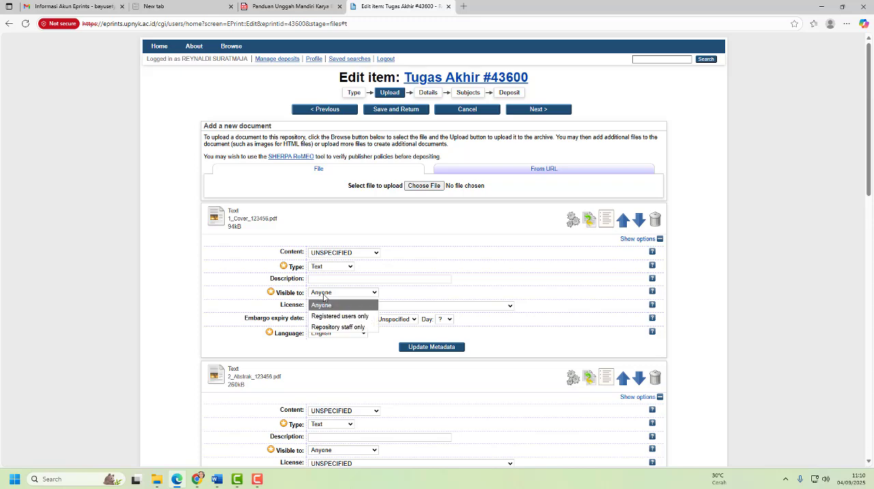
pyautogui.click(322, 305)
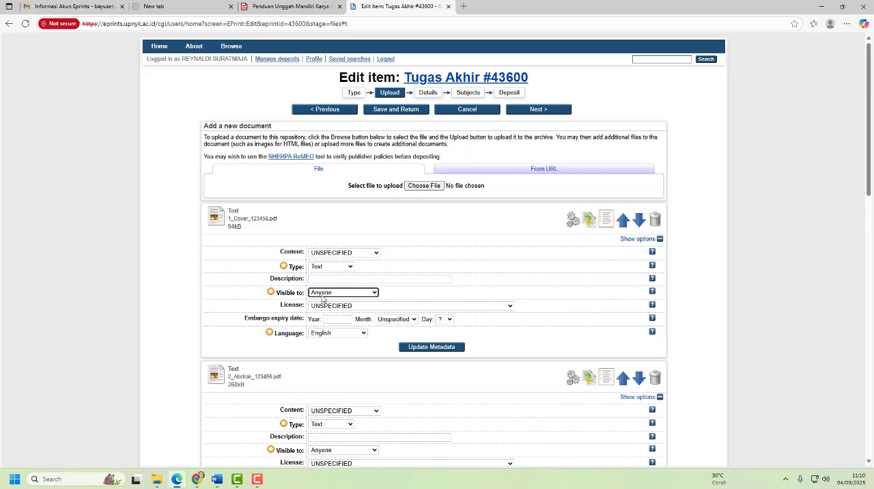
pyautogui.scroll(-3, 322, 298)
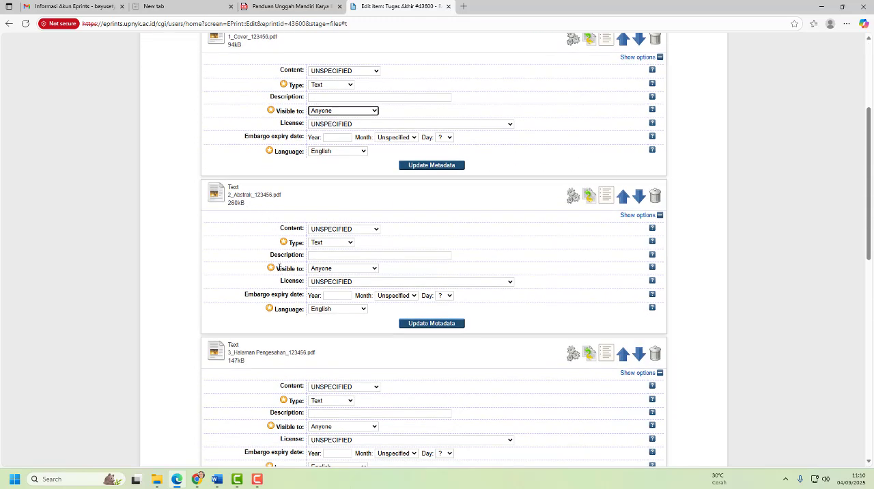
pyautogui.click(324, 272)
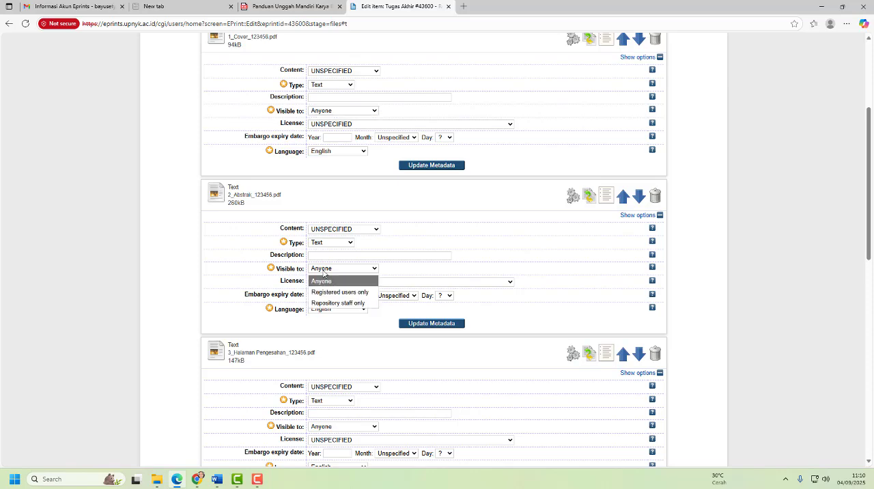
pyautogui.click(323, 280)
# - Set Visible to as Repository staff only for the full-text document 6_Skripsi Full_123456.pdf
pyautogui.scroll(-2, 323, 280)
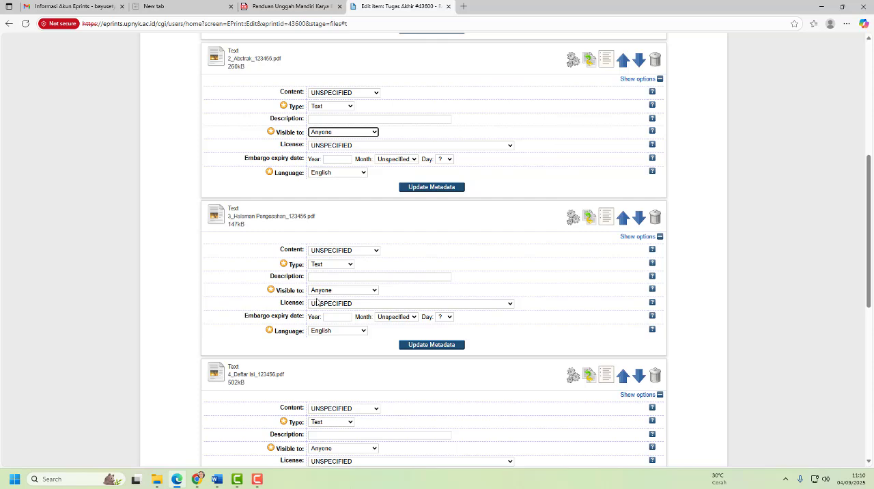
pyautogui.scroll(-2, 316, 300)
pyautogui.scroll(-2, 320, 318)
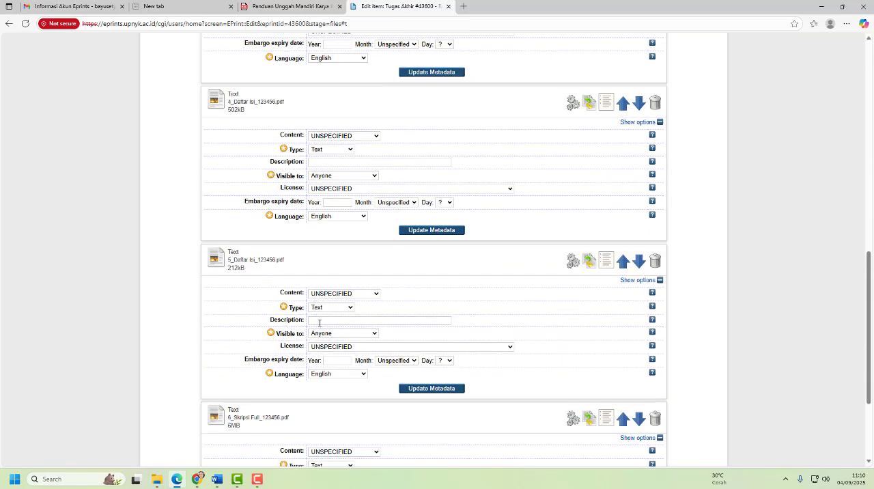
pyautogui.scroll(-1, 305, 312)
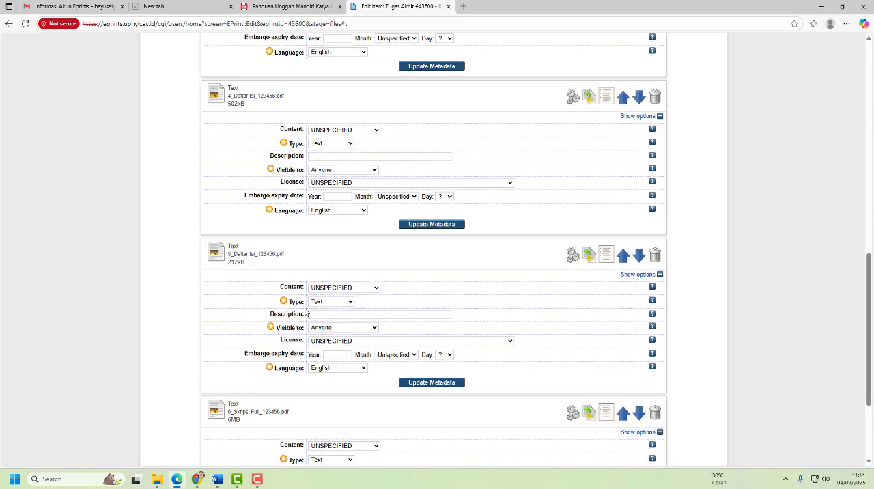
pyautogui.scroll(-2, 306, 312)
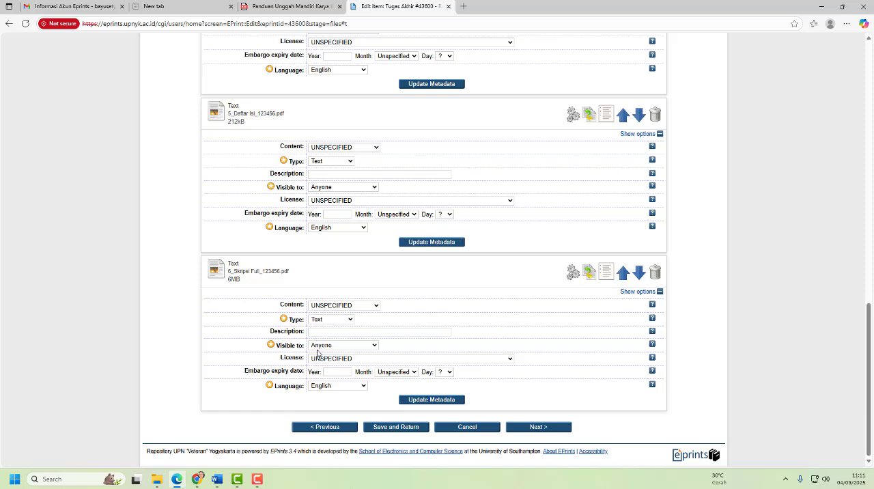
pyautogui.click(321, 347)
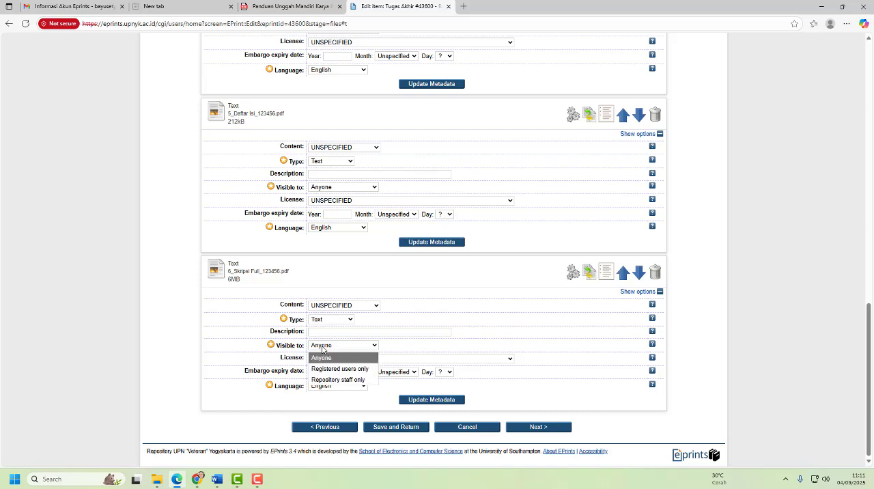
pyautogui.click(357, 380)
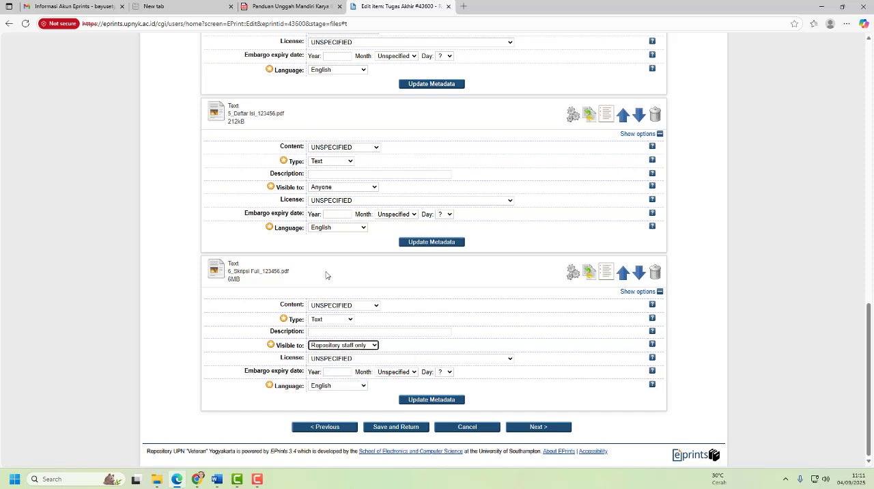
# - Update the metadata of 6_Skripsi Full_123456.pdf to save its access setting and review the uploaded document list
pyautogui.click(442, 401)
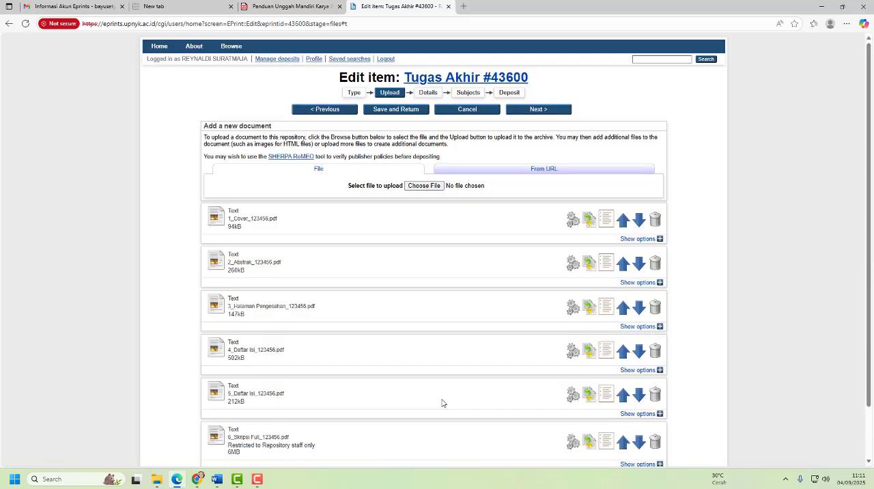
pyautogui.scroll(-1, 241, 247)
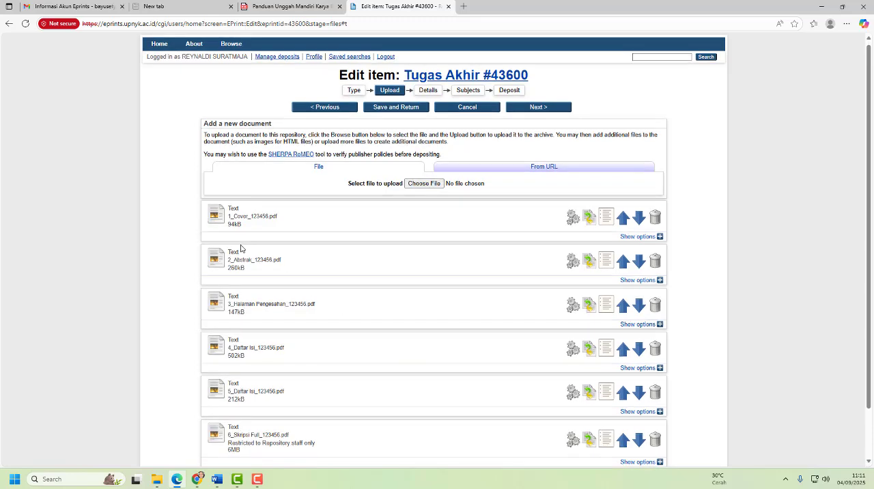
pyautogui.scroll(-1, 244, 282)
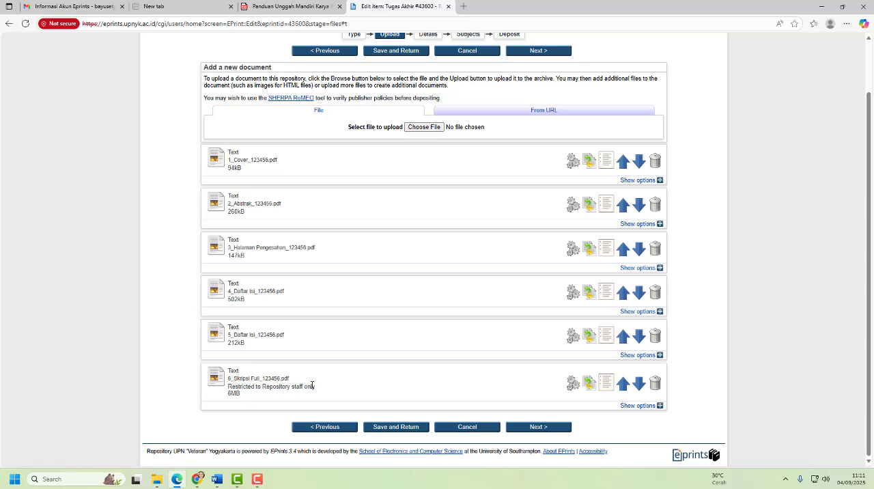
# - Check step 9 of the PDF guide and advance the item from Upload to the Details stage
pyautogui.click(300, 8)
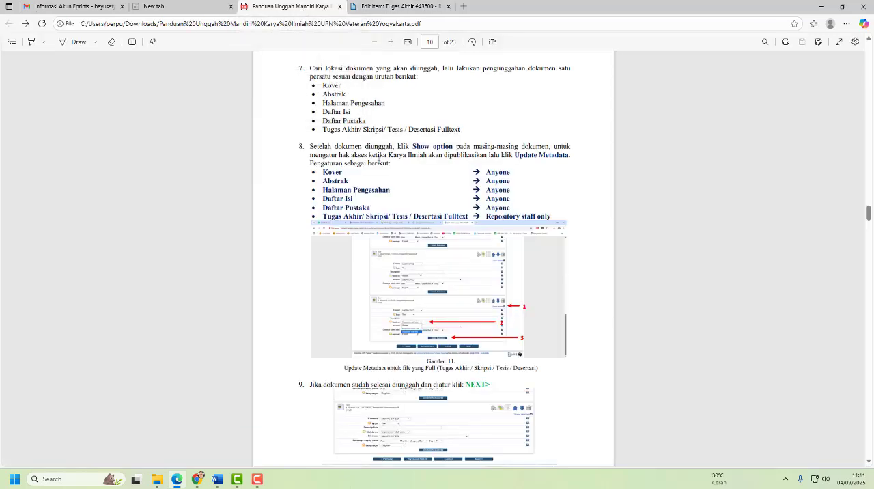
pyautogui.scroll(-2, 403, 294)
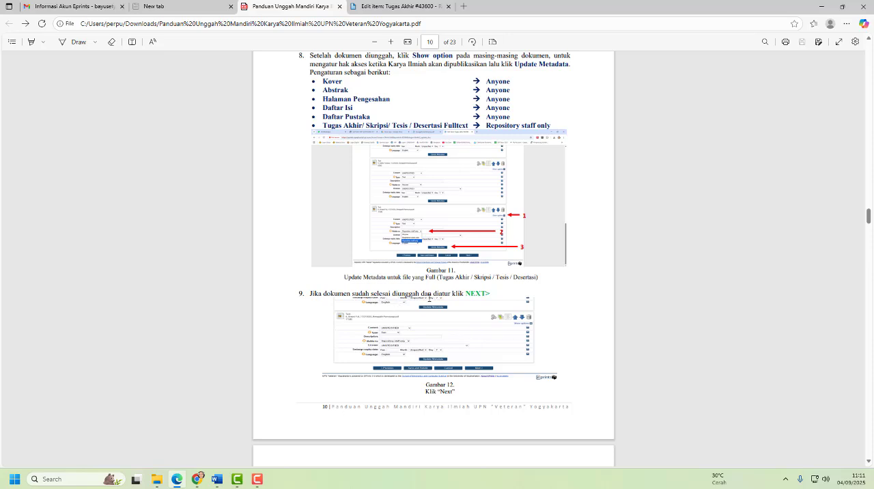
pyautogui.click(388, 6)
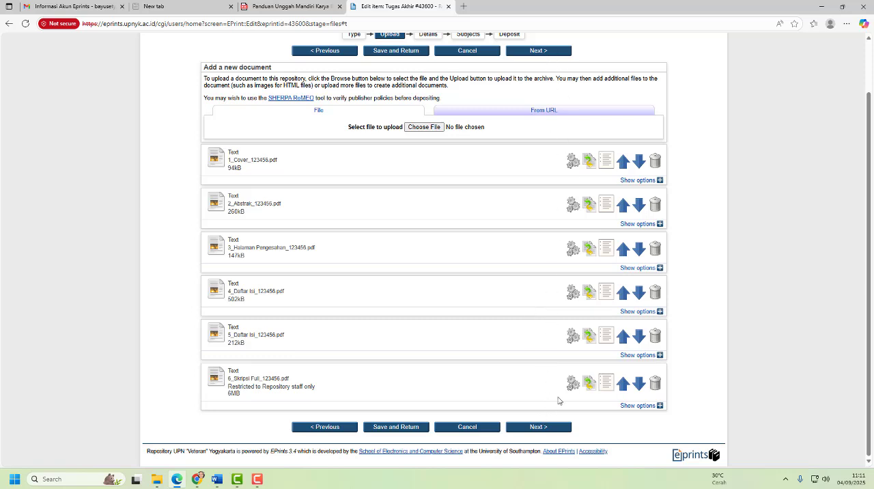
pyautogui.click(546, 427)
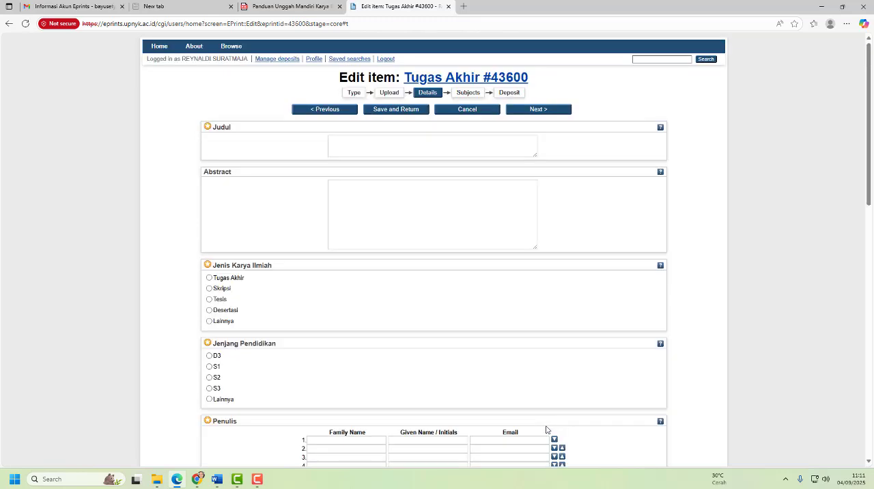
# - Look over the Details form's fields and read step 10 of the PDF guide on filling in the title and abstract
pyautogui.scroll(-8, 405, 234)
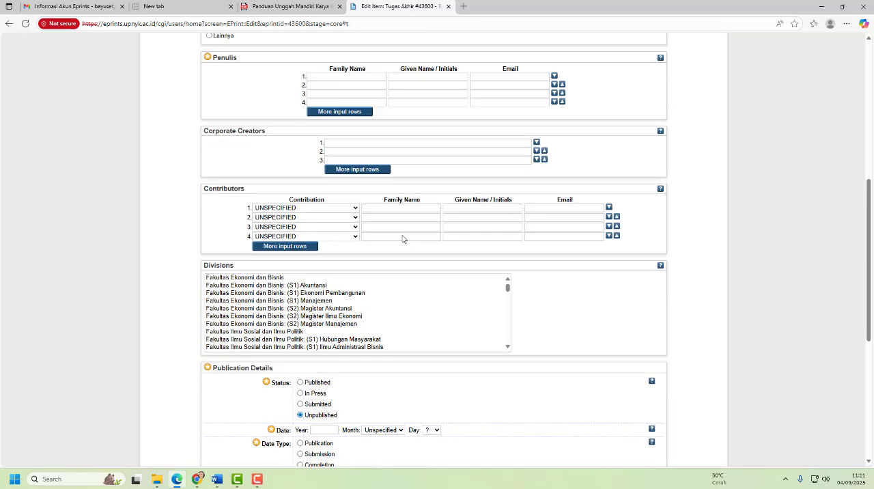
pyautogui.scroll(-2, 401, 240)
pyautogui.scroll(12, 402, 240)
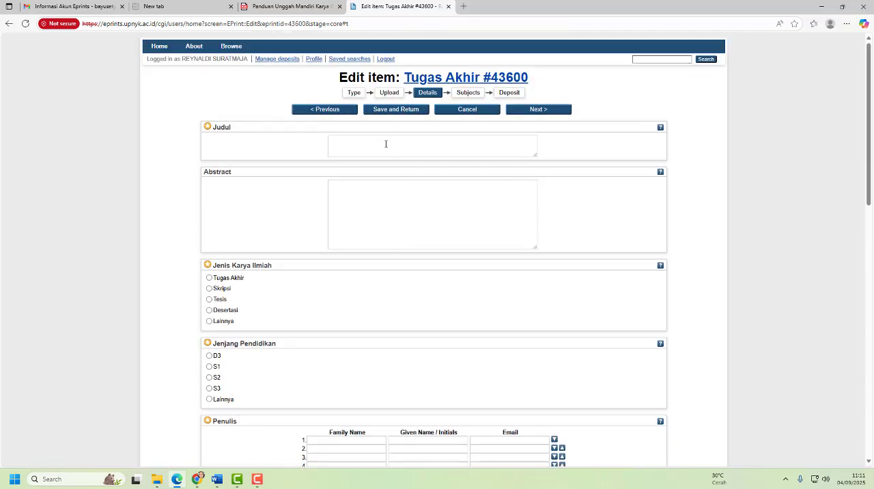
pyautogui.click(295, 6)
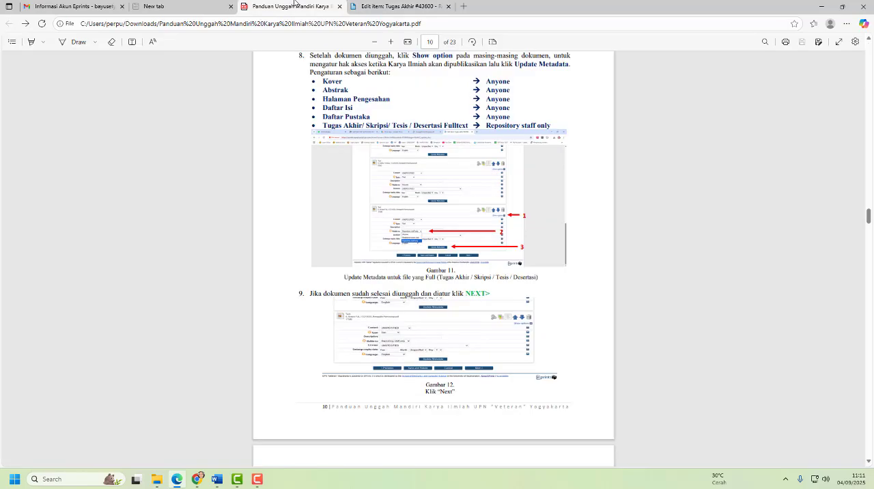
pyautogui.scroll(-5, 332, 294)
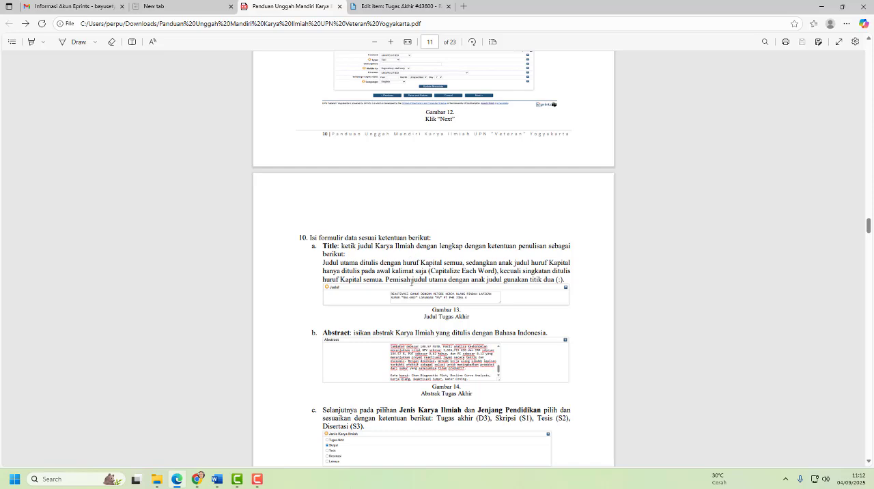
# - Switch to the full-text thesis in Word and copy the complete title from its cover page
pyautogui.click(220, 479)
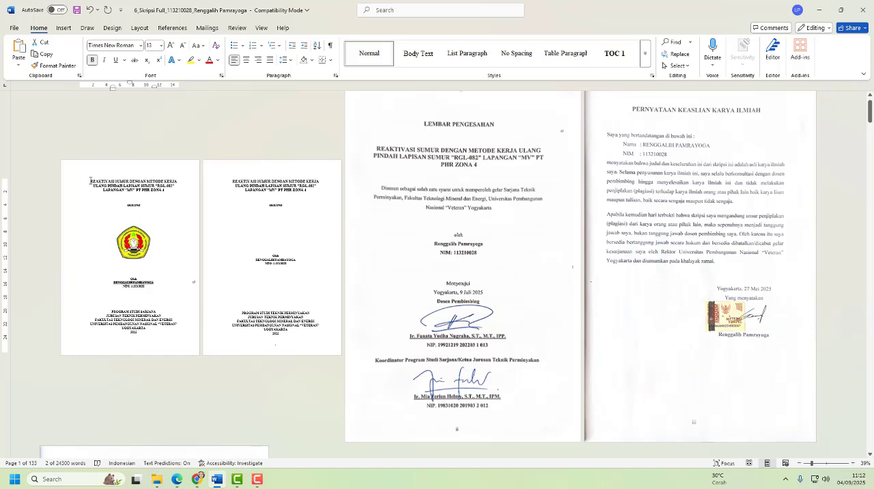
pyautogui.moveTo(90, 179); pyautogui.dragTo(165, 191)
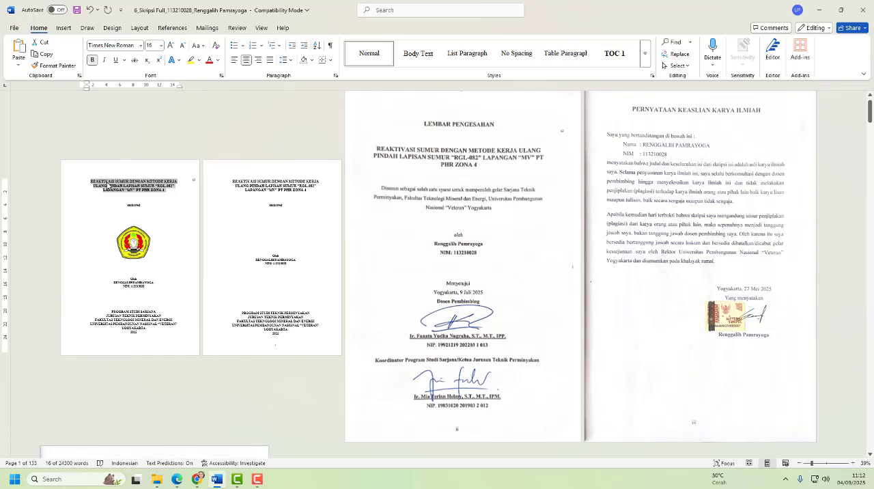
pyautogui.rightClick(108, 184)
pyautogui.click(133, 230)
# - Return to the item's Details form in the browser and paste the copied thesis title into Judul
pyautogui.click(177, 480)
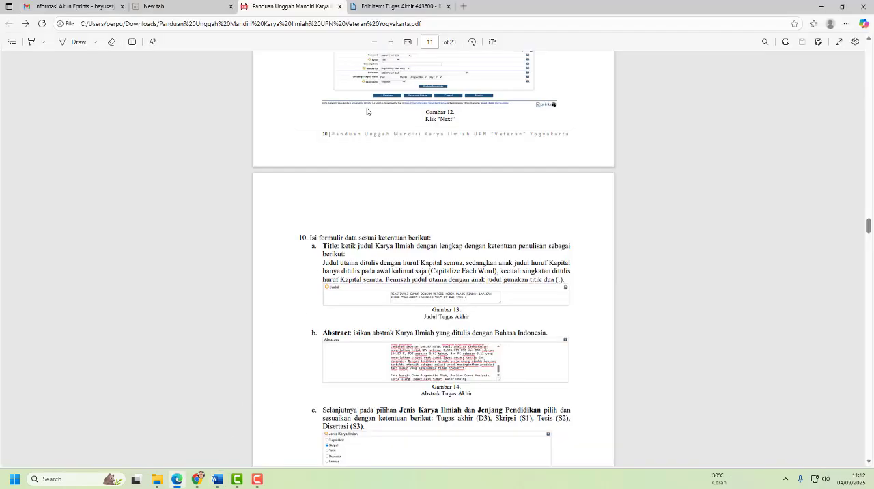
pyautogui.click(386, 9)
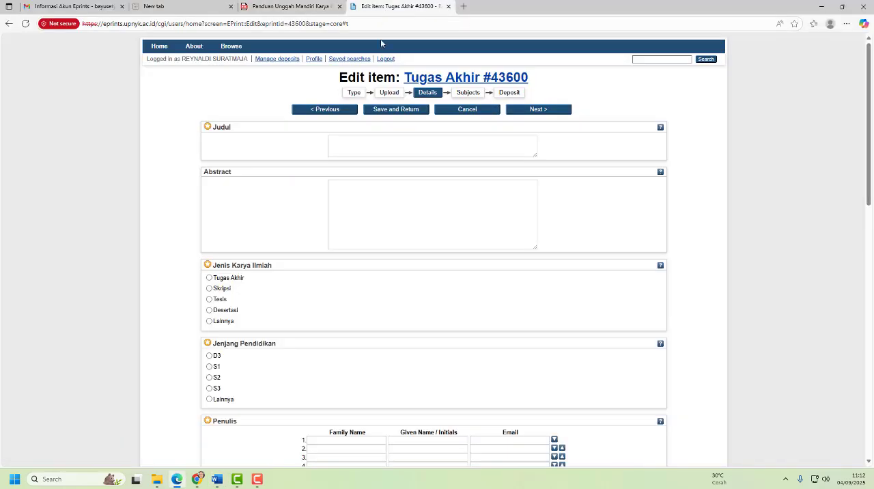
pyautogui.click(333, 145)
pyautogui.rightClick(333, 145)
pyautogui.click(355, 212)
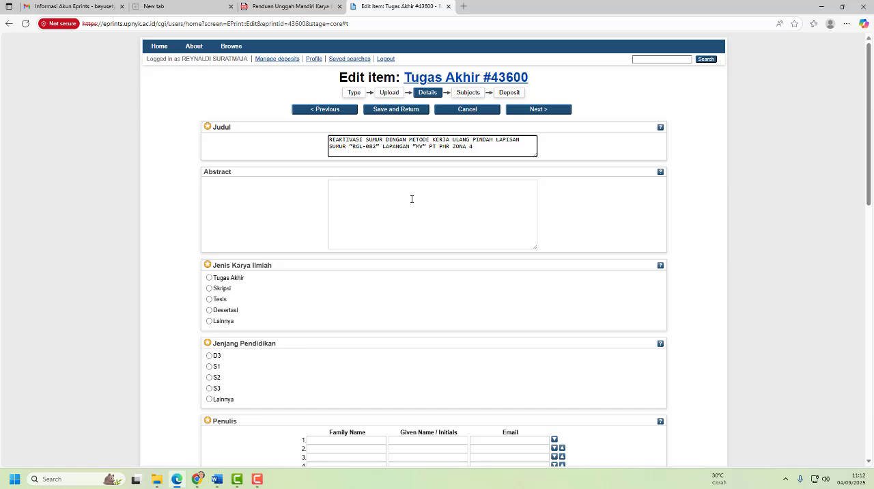
# - Switch to the thesis in Word and copy the Indonesian abstract text with its keywords from the ABSTRAK page
pyautogui.click(217, 480)
pyautogui.scroll(-3, 546, 258)
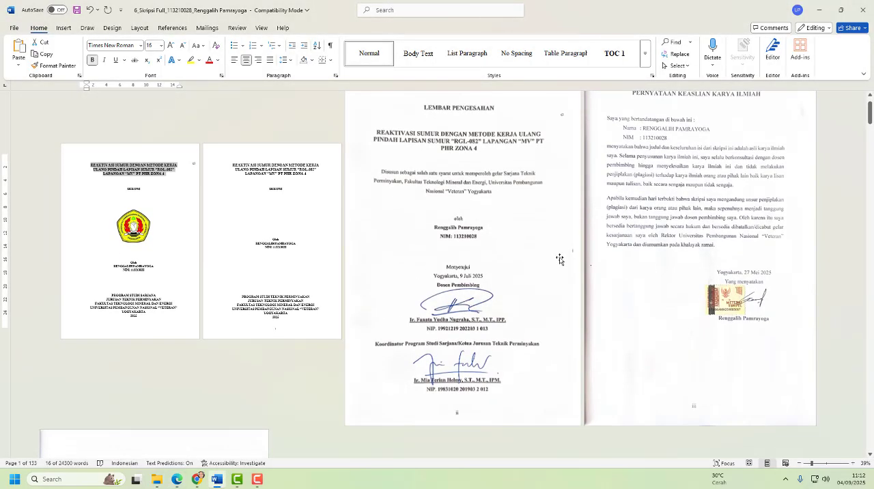
pyautogui.scroll(-10, 551, 262)
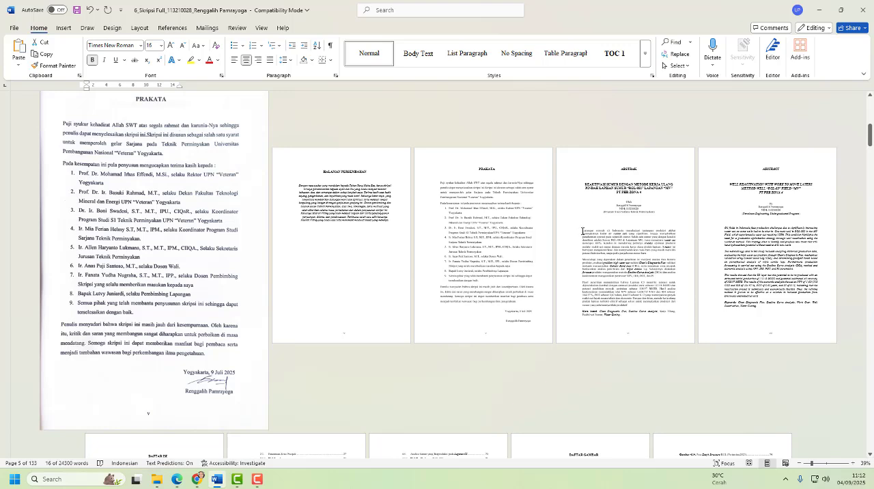
pyautogui.moveTo(582, 231); pyautogui.dragTo(621, 315)
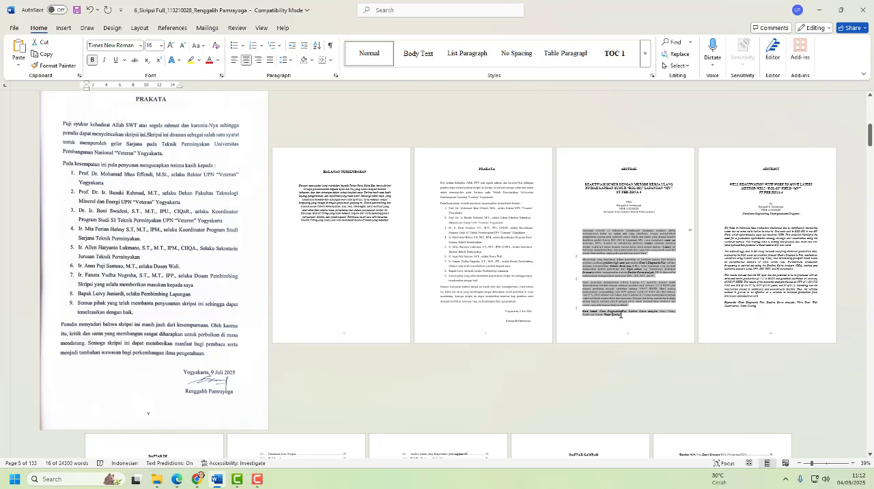
pyautogui.click(582, 232)
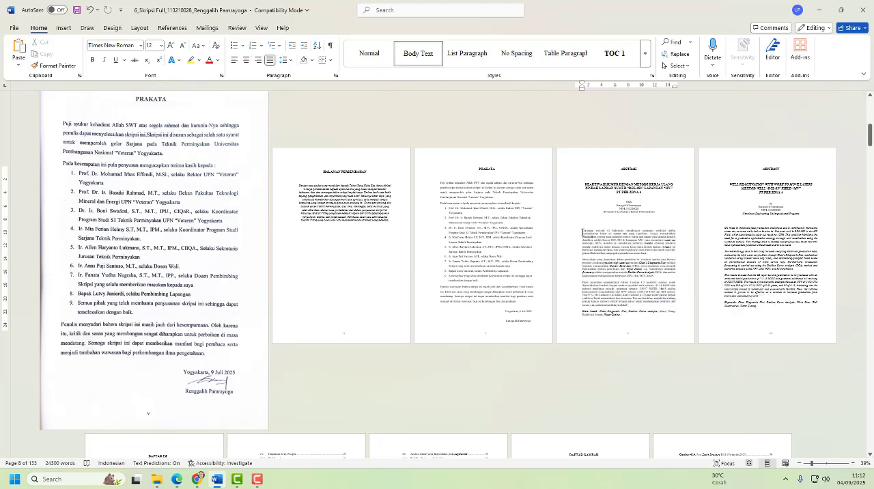
pyautogui.moveTo(587, 234); pyautogui.dragTo(621, 315)
pyautogui.click(583, 228)
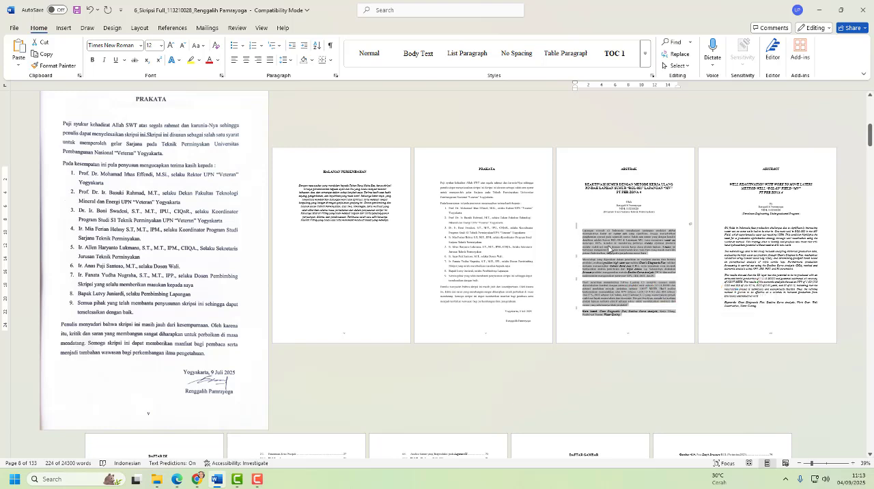
pyautogui.rightClick(609, 250)
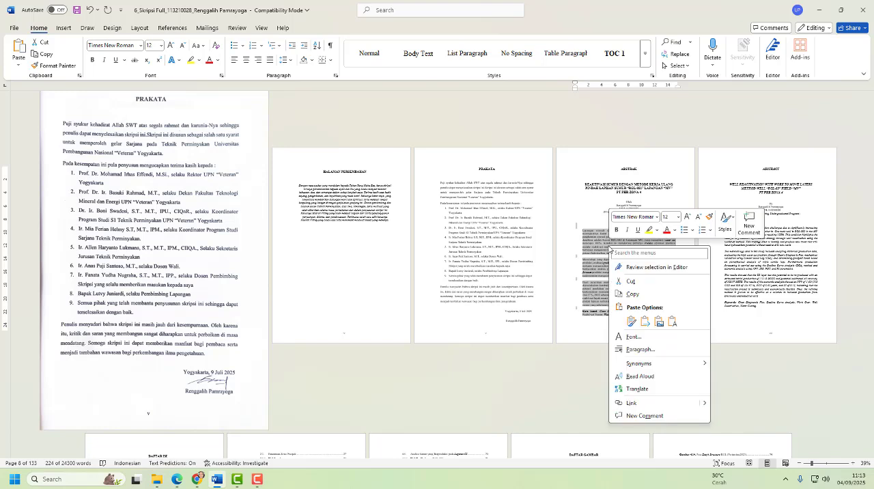
pyautogui.click(637, 295)
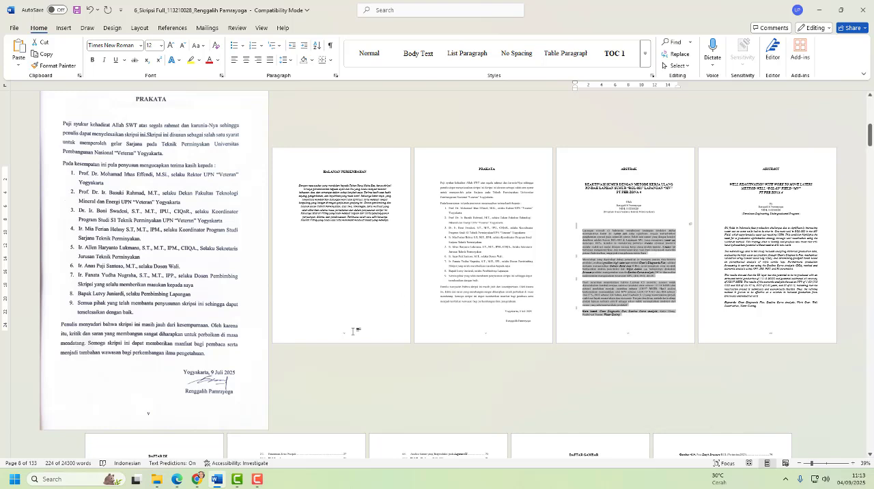
# - Return to the item's Details form in the browser and paste the copied Indonesian text into Abstract
pyautogui.click(178, 479)
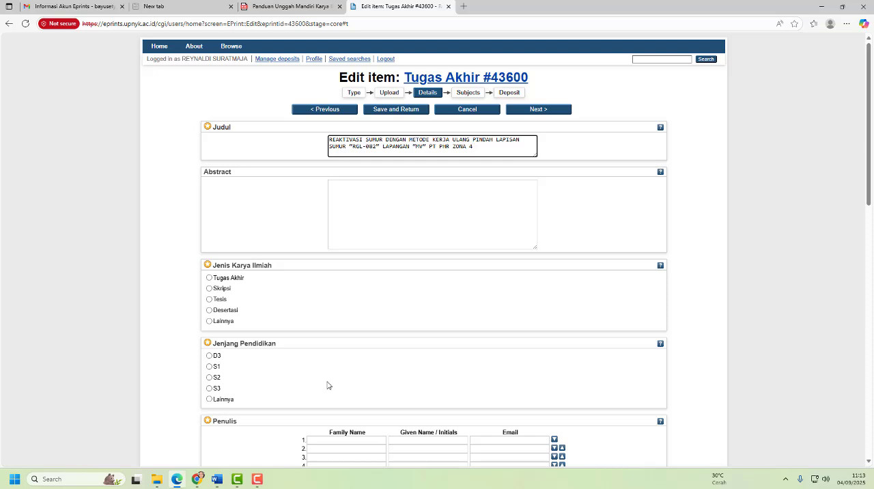
pyautogui.click(370, 201)
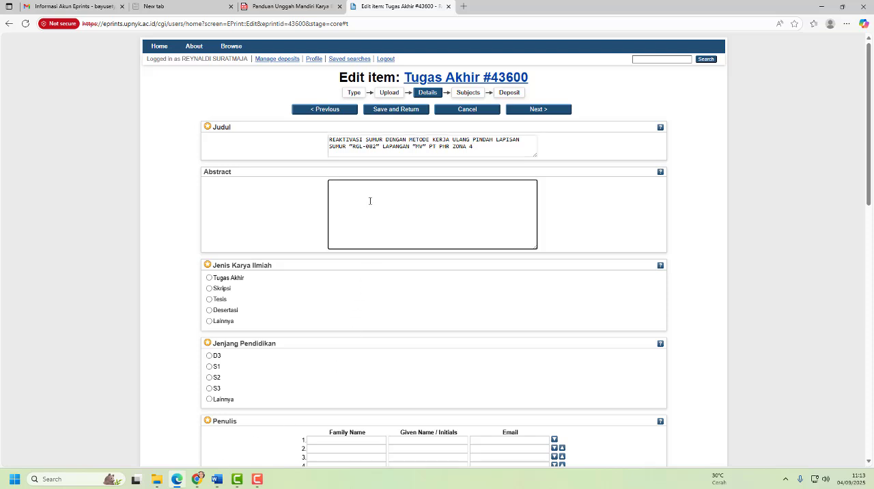
pyautogui.rightClick(370, 201)
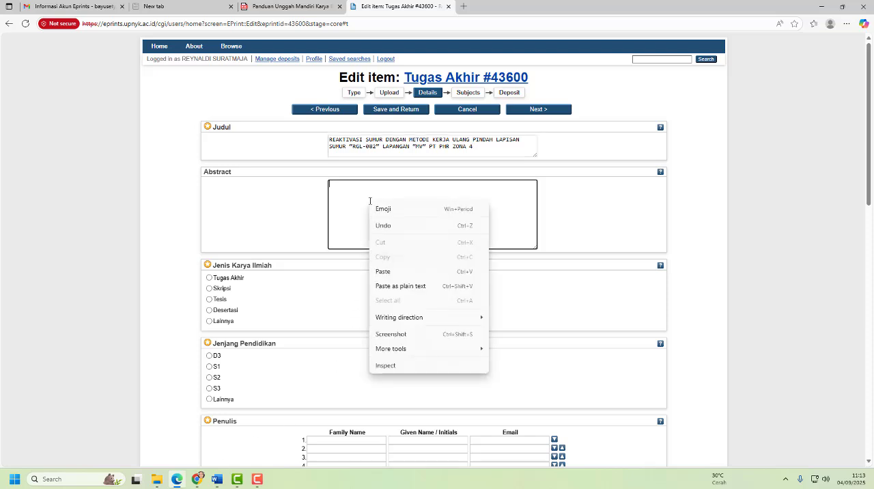
pyautogui.click(386, 271)
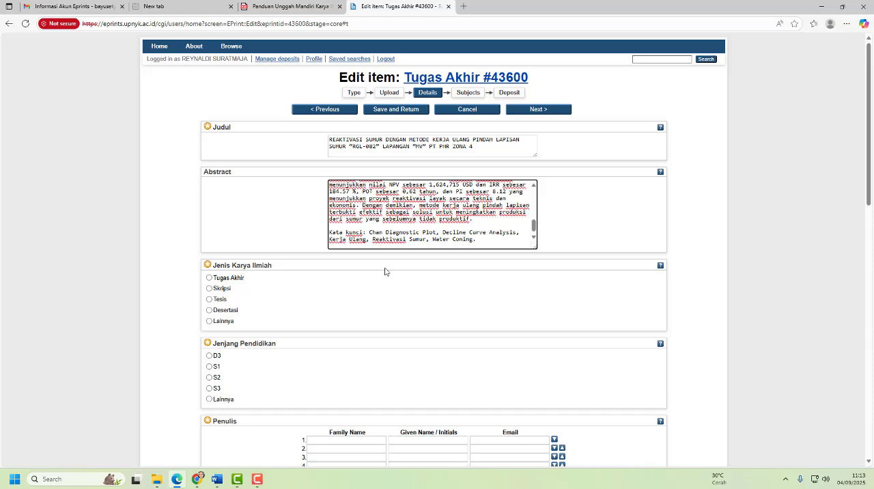
# - Set Jenis Karya Ilmiah to Skripsi and Jenjang Pendidikan to S1
pyautogui.scroll(-1, 181, 259)
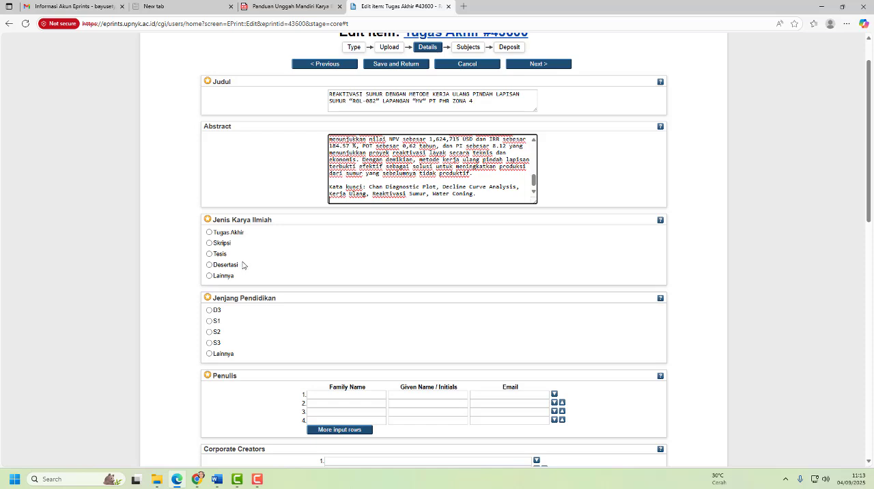
pyautogui.click(209, 244)
pyautogui.scroll(-1, 197, 291)
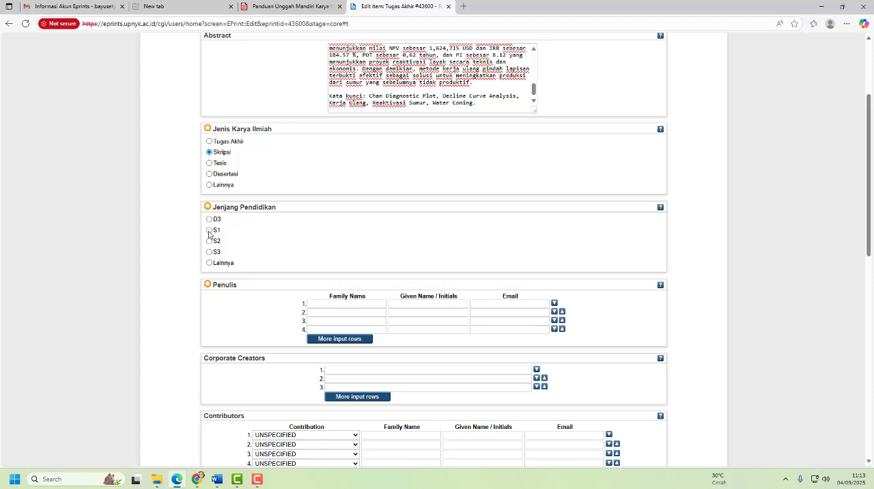
pyautogui.click(209, 231)
# - Enter the author's full name as Family Name in the first Penulis row
pyautogui.scroll(-1, 196, 275)
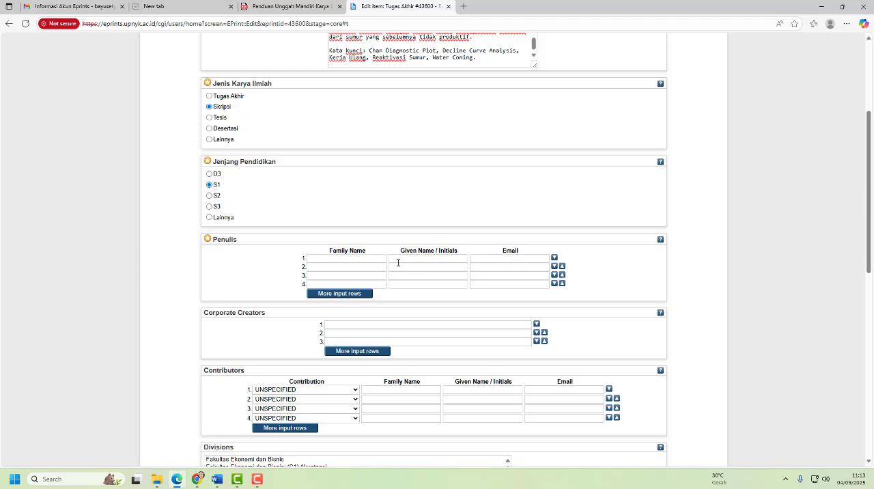
pyautogui.click(353, 258)
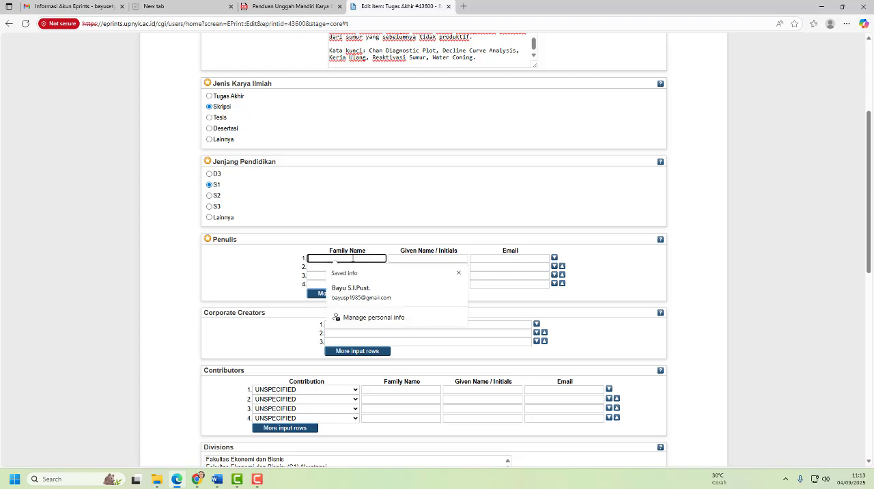
pyautogui.click(290, 261)
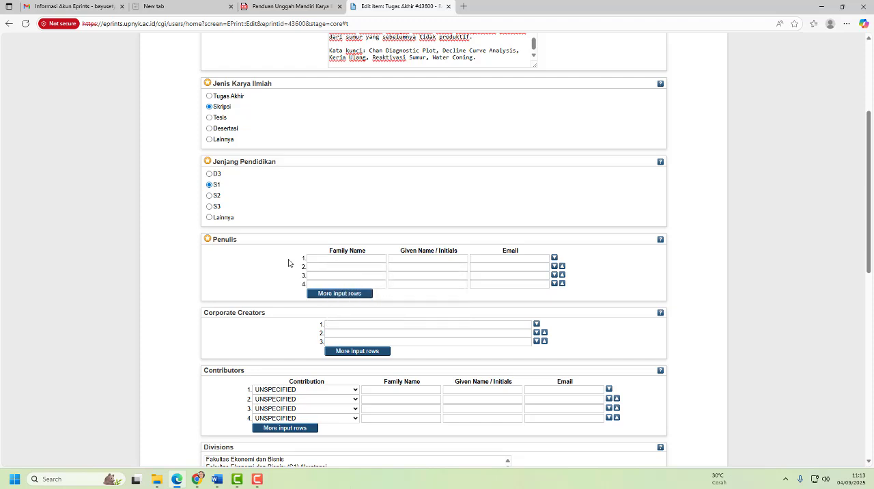
pyautogui.click(320, 257)
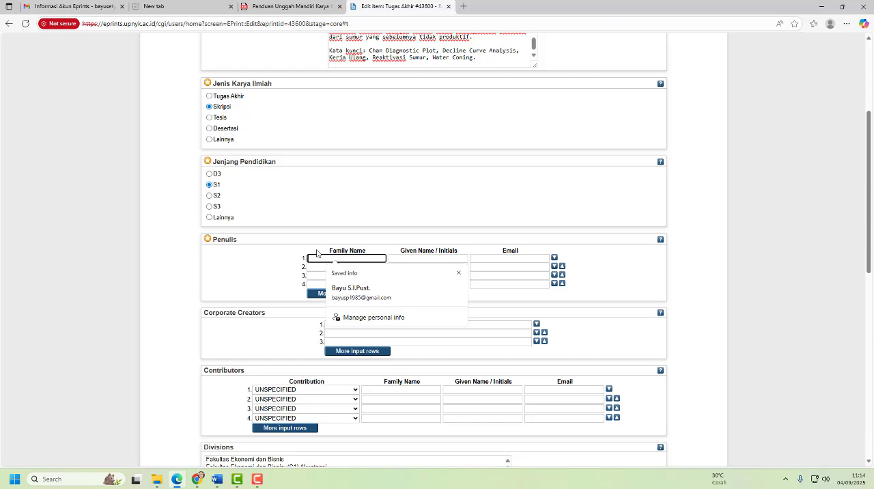
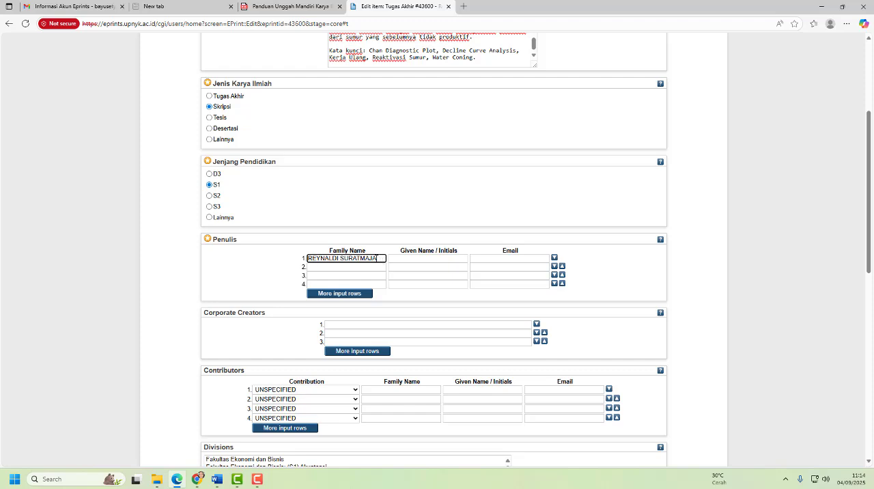
# - Fill the first Penulis row's Given Name with a period and its Email with the author's e-mail address
pyautogui.click(407, 259)
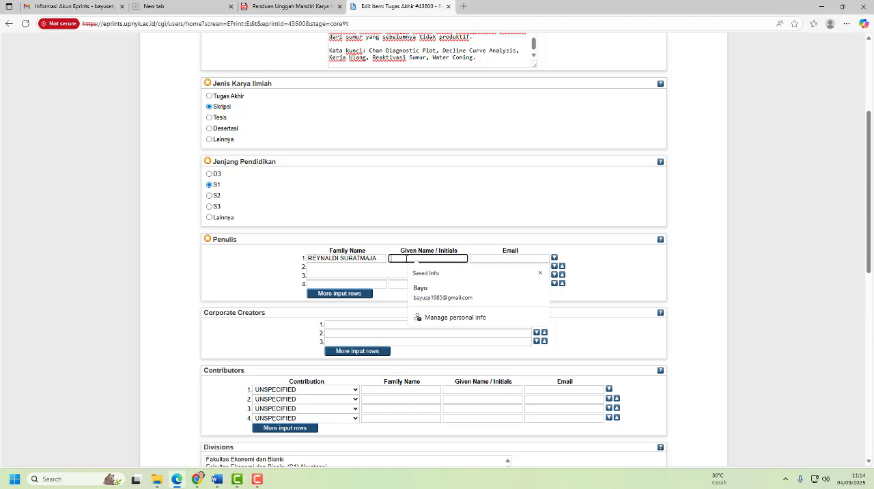
pyautogui.click(601, 254)
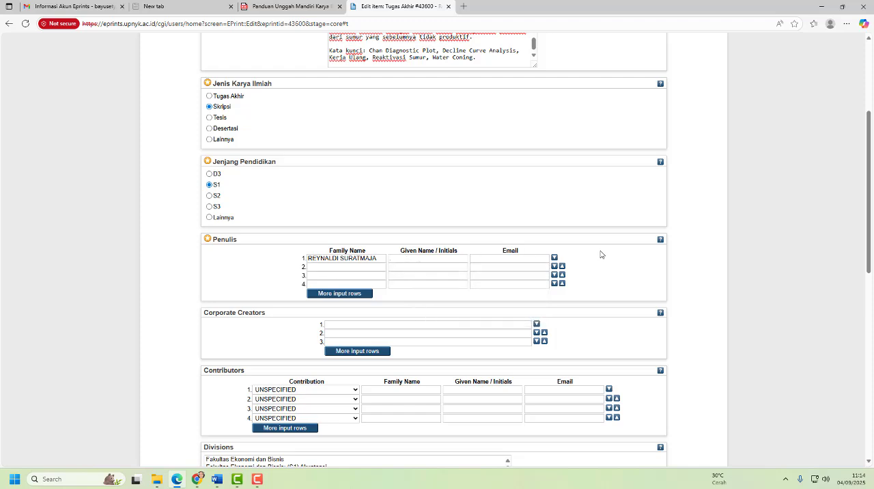
pyautogui.click(519, 259)
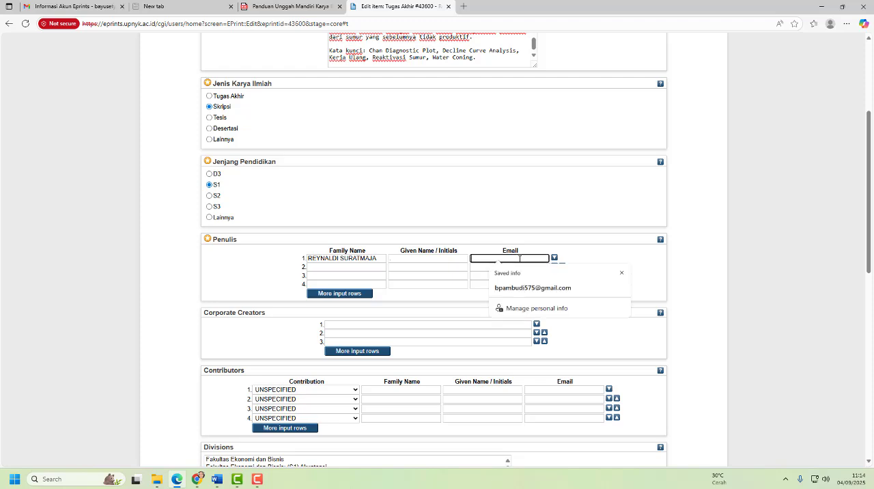
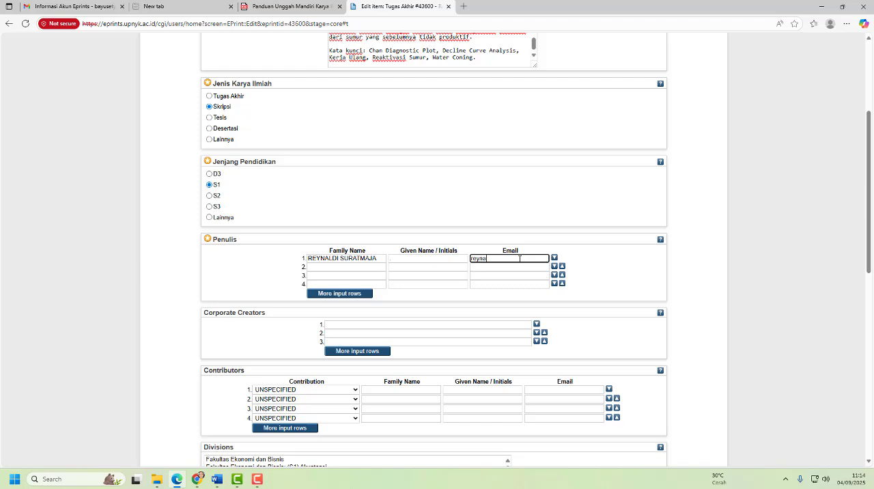
pyautogui.click(591, 263)
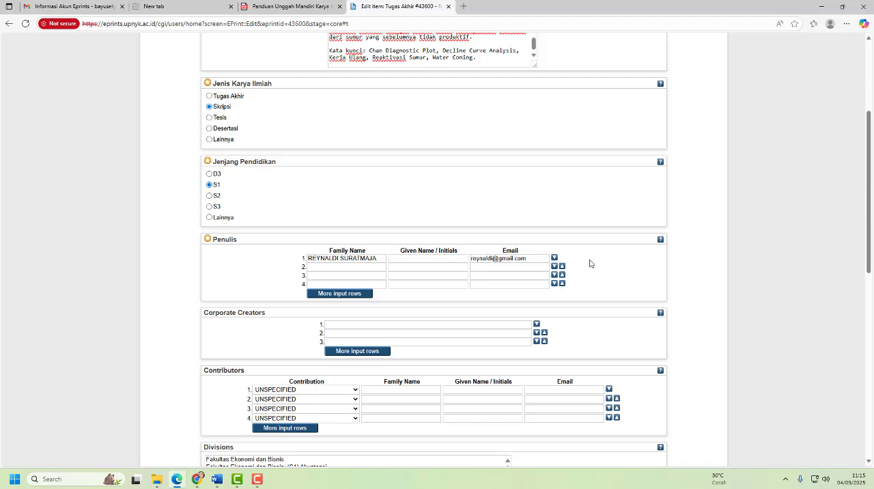
# - Enter a second author's full name as Family Name in the second Penulis row, with a period as Given Name
pyautogui.click(315, 268)
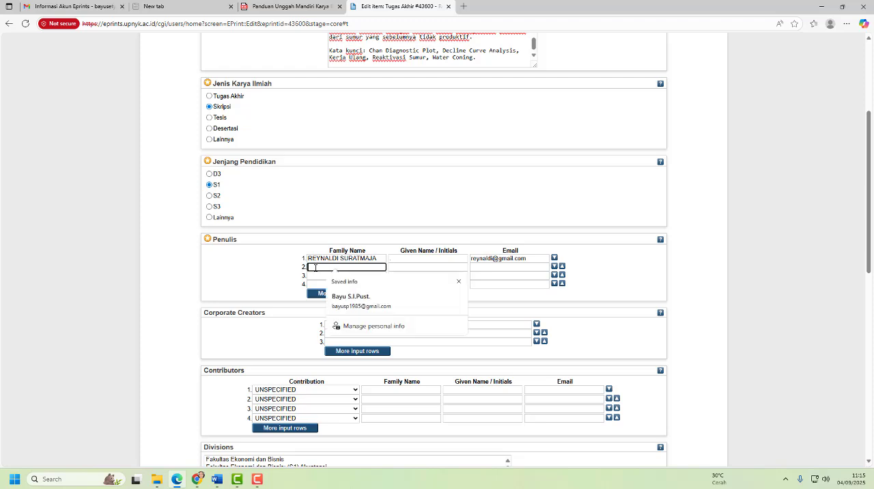
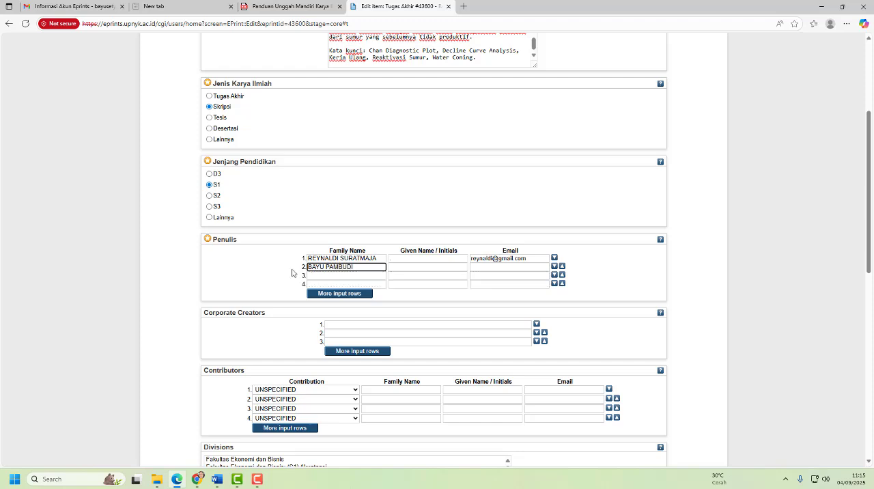
pyautogui.click(292, 273)
pyautogui.click(401, 267)
pyautogui.write('.')
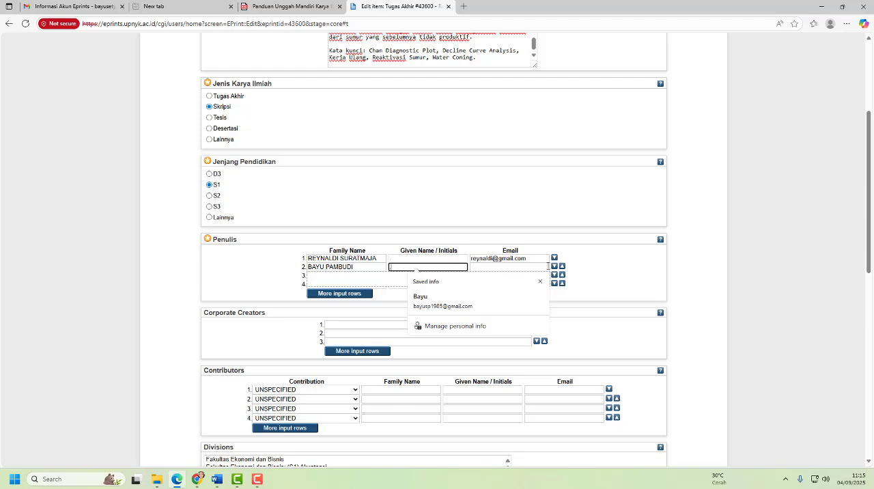
pyautogui.click(614, 263)
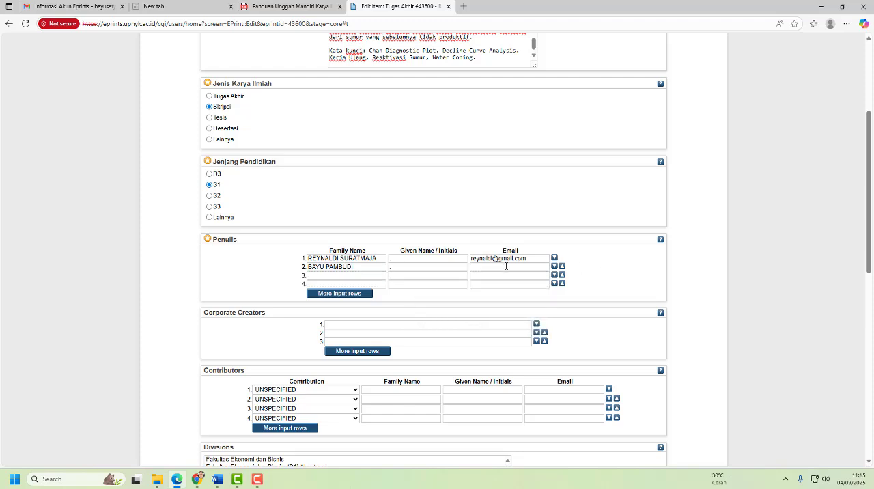
# - Enter the second author's e-mail address in the second Penulis row
pyautogui.click(506, 267)
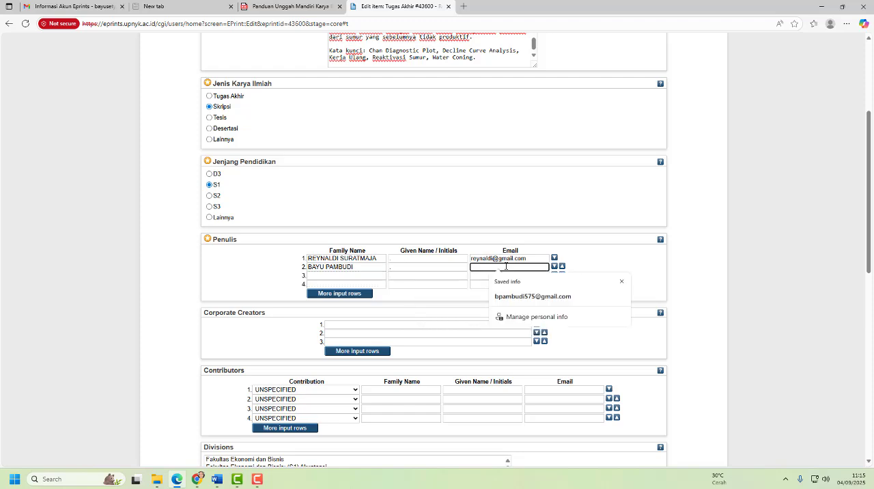
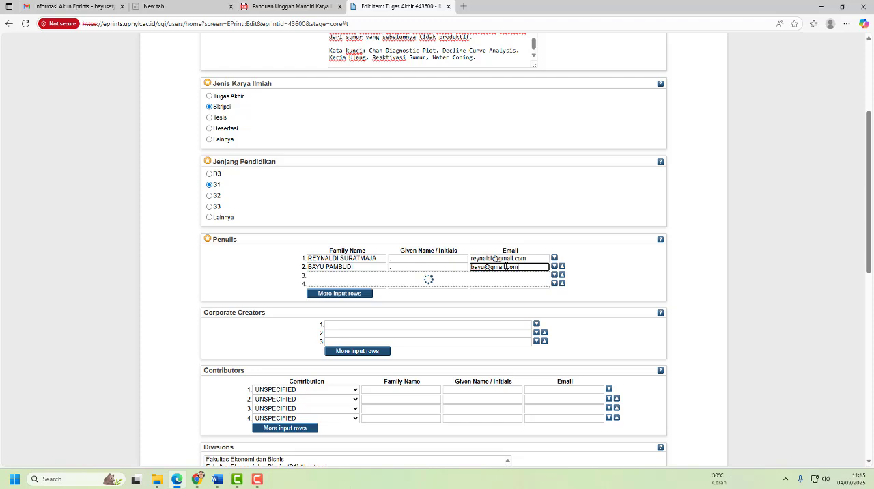
pyautogui.click(629, 291)
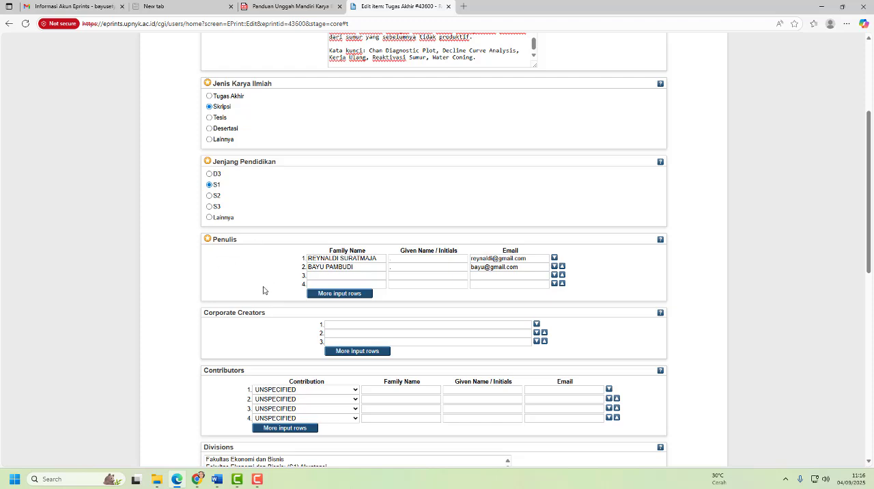
# - Clear the family name, given name and e-mail from the second Penulis row
pyautogui.scroll(-1, 263, 290)
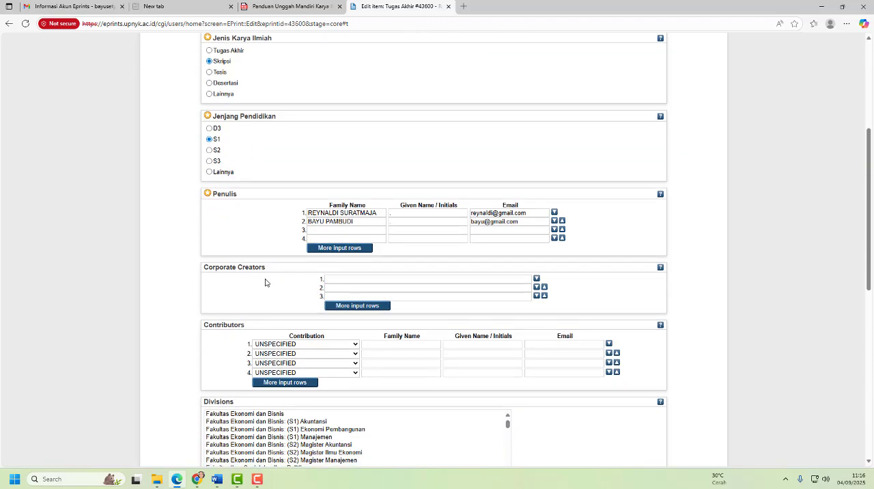
pyautogui.scroll(-1, 265, 283)
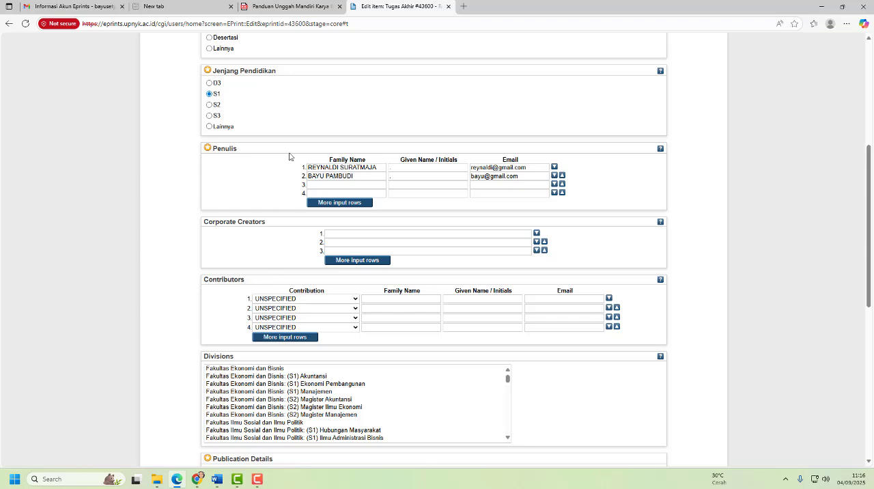
pyautogui.moveTo(356, 175); pyautogui.dragTo(277, 177)
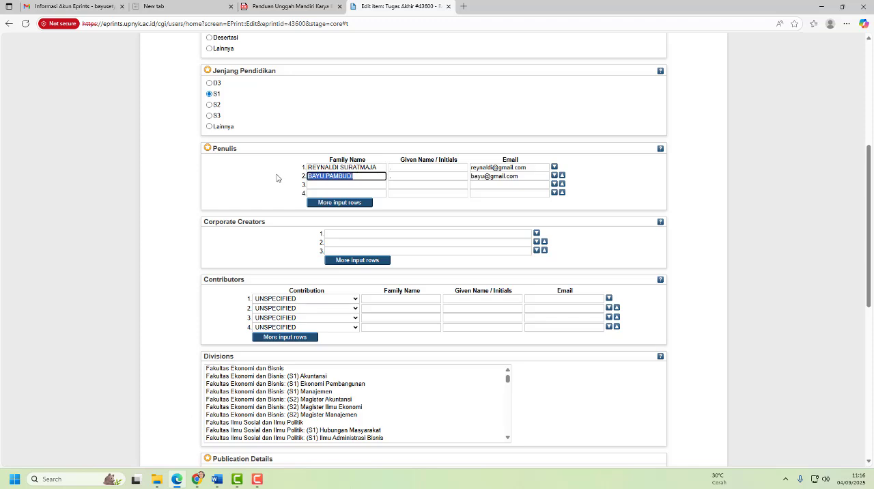
pyautogui.press('BackSpace')
pyautogui.click(407, 177)
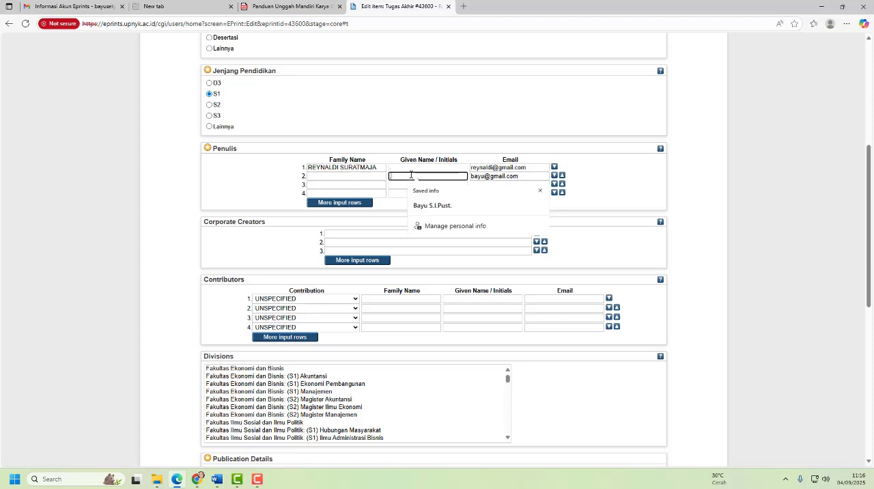
pyautogui.press('BackSpace')
pyautogui.press('Tab')
pyautogui.press('BackSpace')
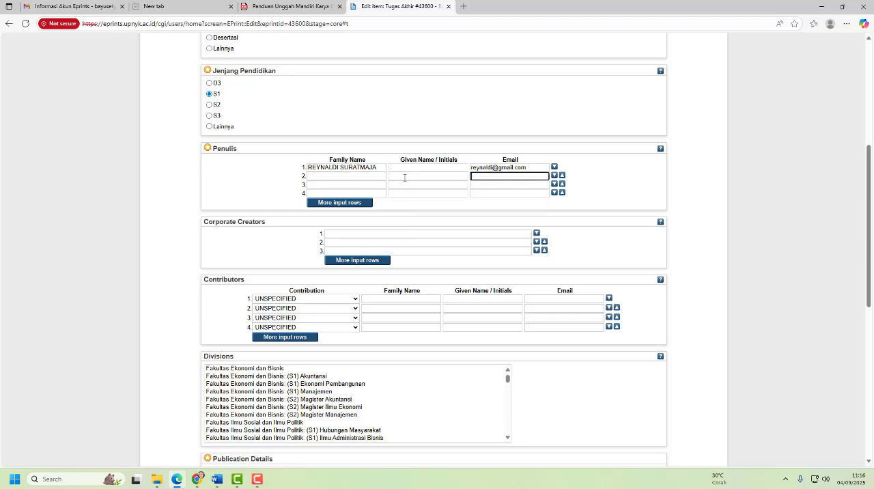
pyautogui.click(233, 192)
# - Set the contribution type of the first Contributors row to Thesis advisor
pyautogui.scroll(-1, 351, 252)
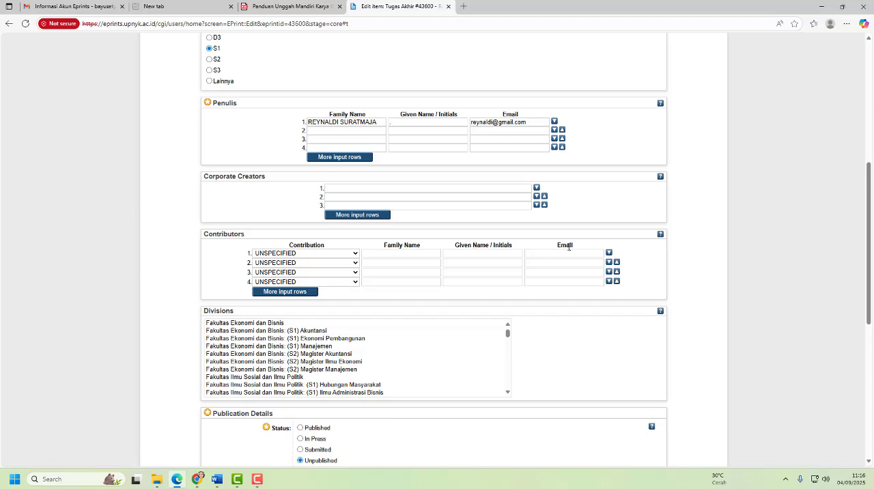
pyautogui.click(353, 255)
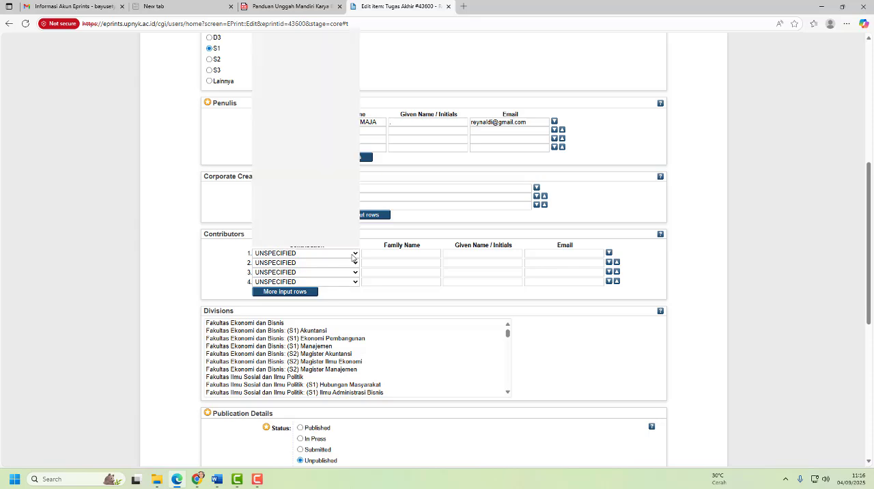
pyautogui.scroll(-12, 317, 192)
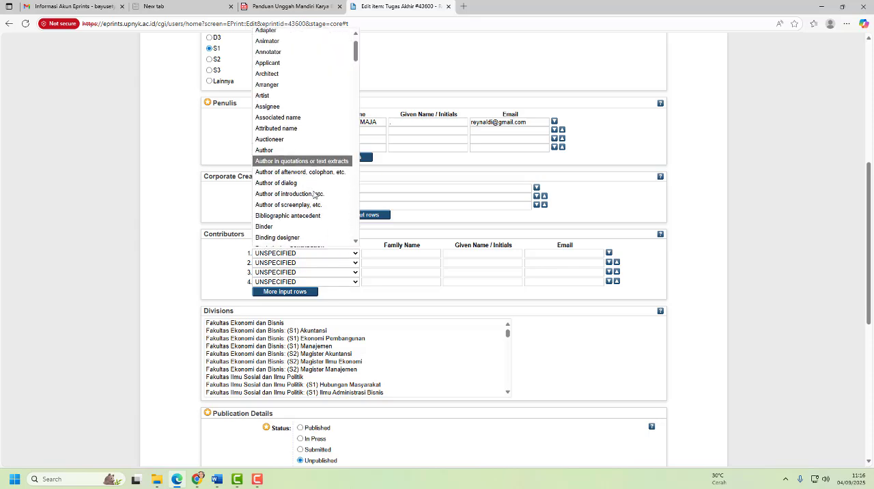
pyautogui.scroll(-20, 316, 192)
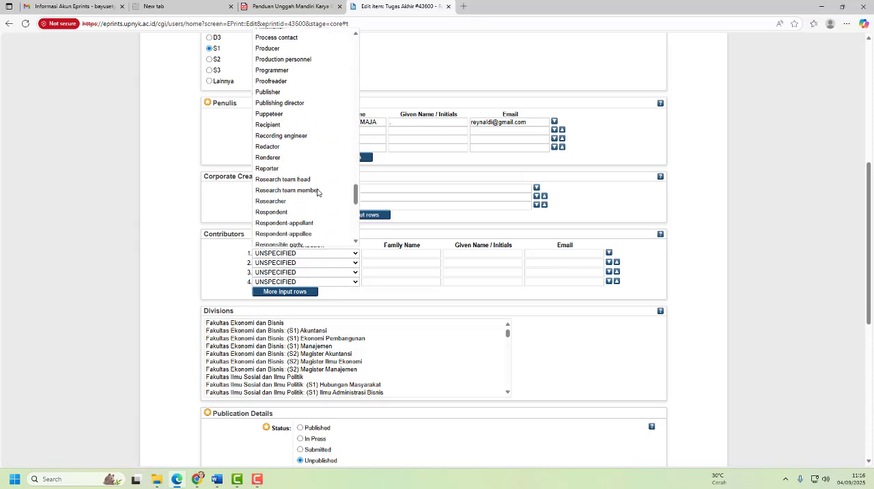
pyautogui.scroll(-3, 318, 193)
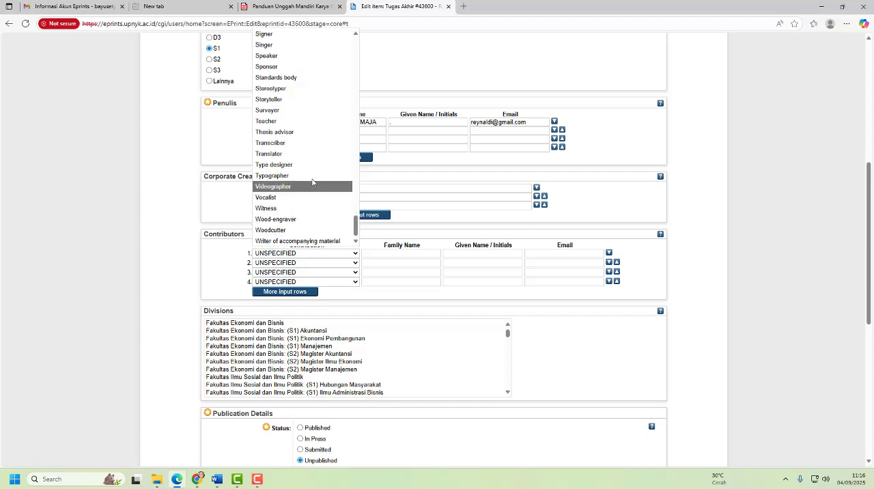
pyautogui.click(287, 134)
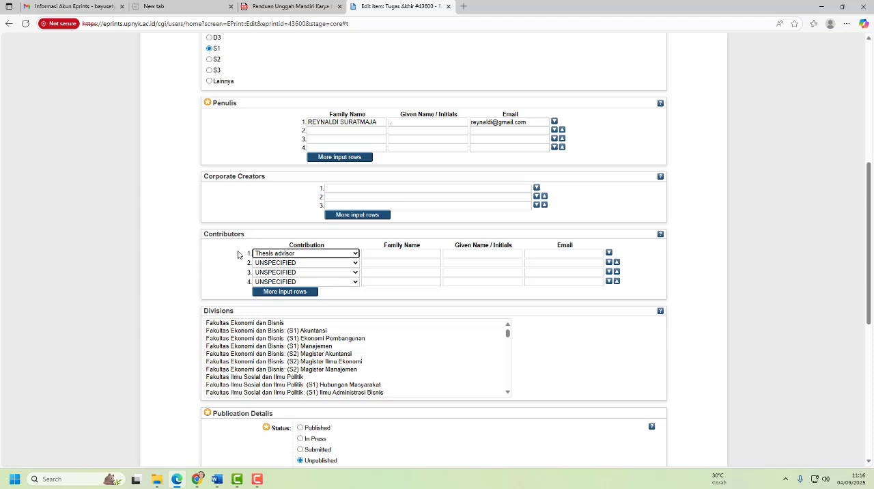
# - Enter the thesis advisor's name as Family Name in the first Contributors row, with a period as Given Name
pyautogui.click(389, 254)
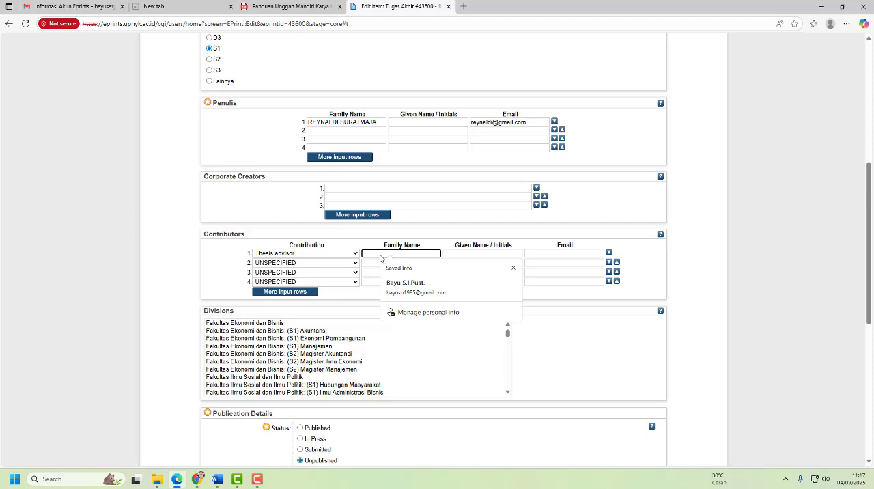
pyautogui.write('PRAYUDI')
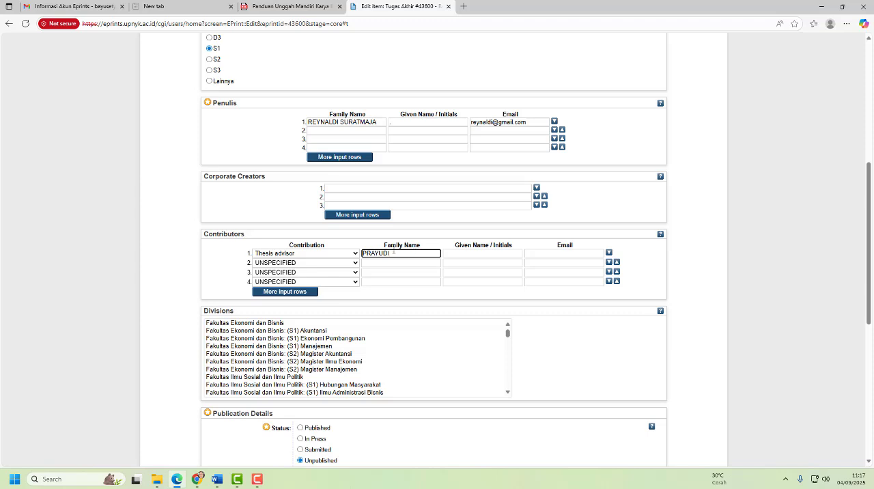
pyautogui.click(459, 252)
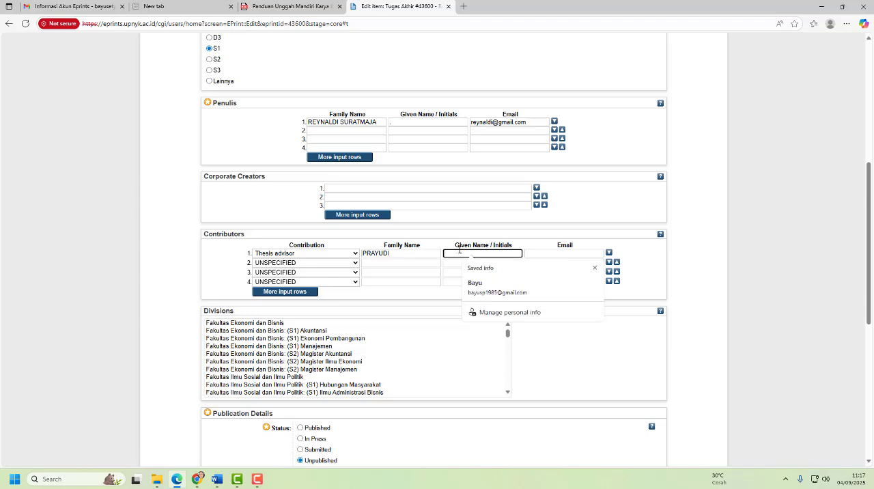
pyautogui.write('.')
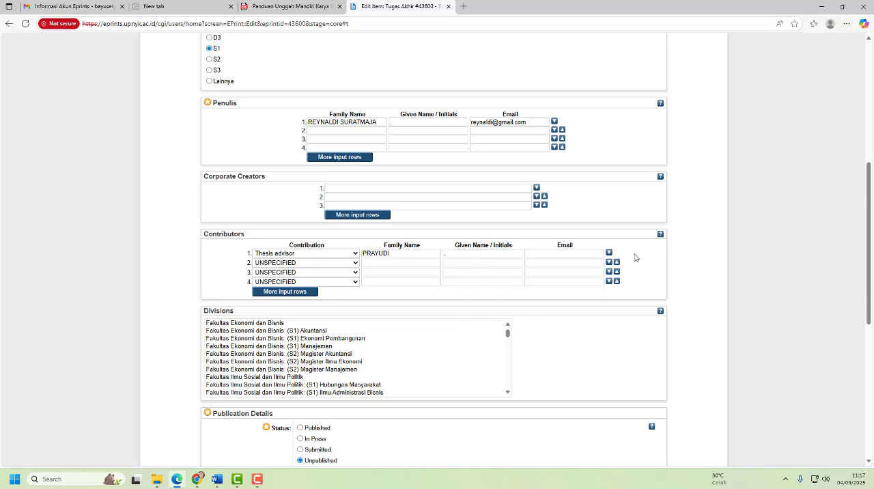
# - Enter the thesis advisor's e-mail address in the first Contributors row
pyautogui.click(595, 253)
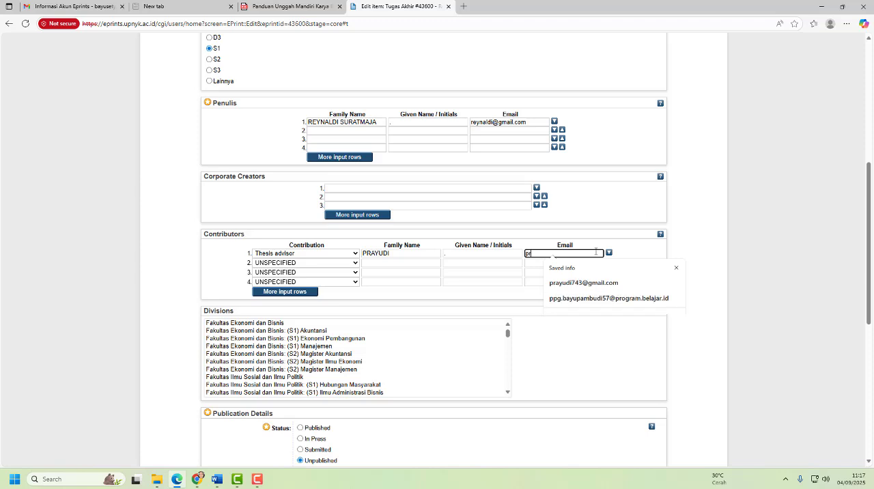
pyautogui.hotkey('ctrl', 'v')
pyautogui.press('BackSpace')
pyautogui.press('BackSpace')
pyautogui.press('BackSpace')
pyautogui.press('BackSpace')
pyautogui.press('BackSpace')
pyautogui.press('BackSpace')
pyautogui.press('BackSpace')
pyautogui.press('BackSpace')
pyautogui.press('BackSpace')
pyautogui.press('BackSpace')
pyautogui.press('BackSpace')
pyautogui.press('BackSpace')
pyautogui.press('BackSpace')
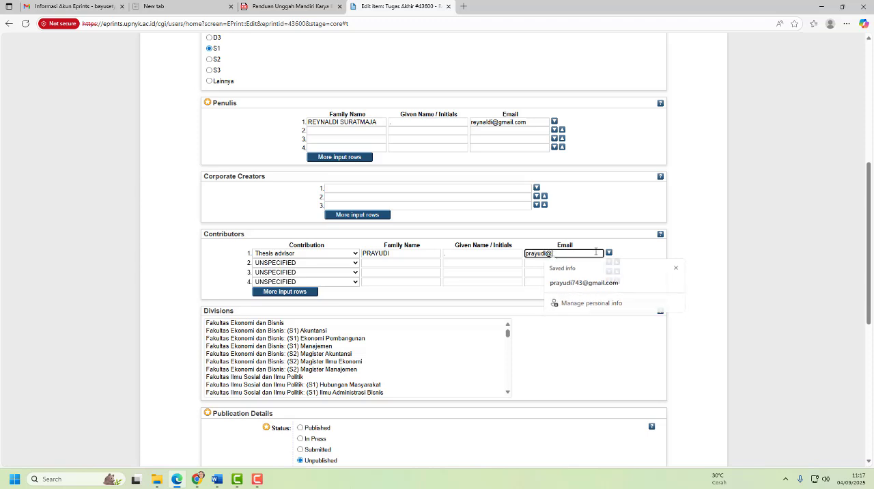
pyautogui.write('@gmai')
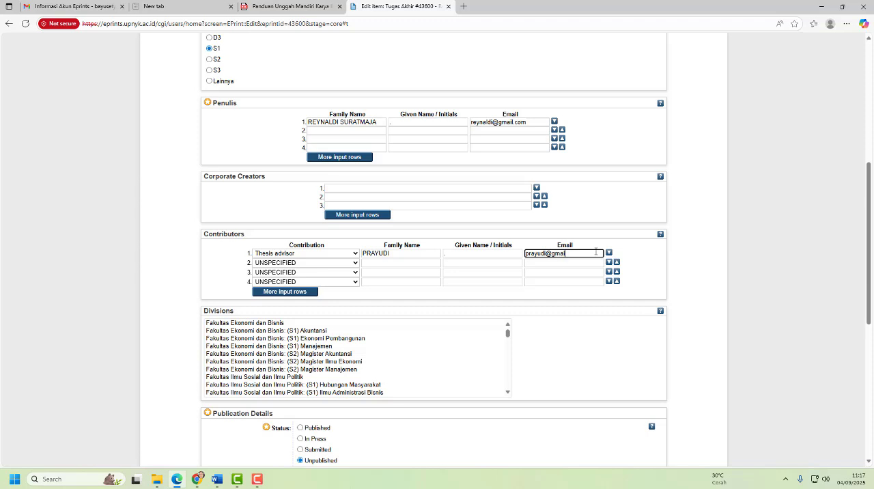
pyautogui.write('l.com')
# - Set the contribution type of the second Contributors row to Thesis advisor
pyautogui.click(295, 268)
pyautogui.scroll(-20, 316, 210)
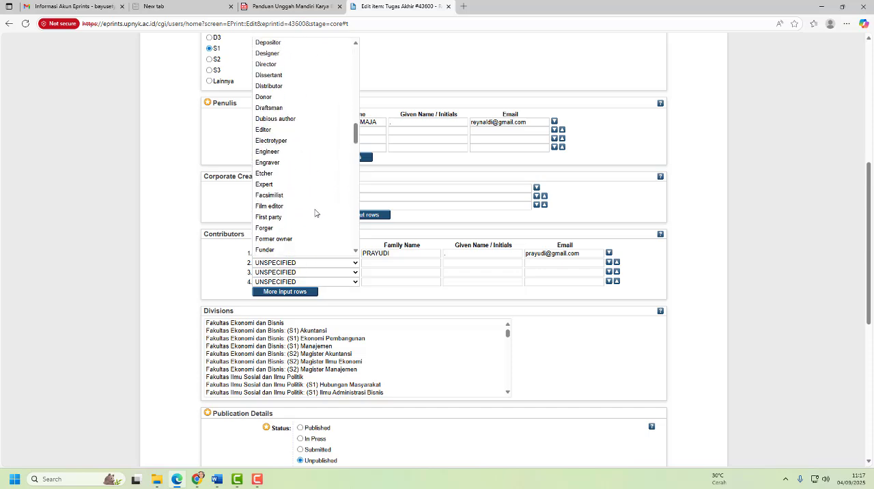
pyautogui.scroll(-20, 315, 213)
pyautogui.scroll(-2, 316, 213)
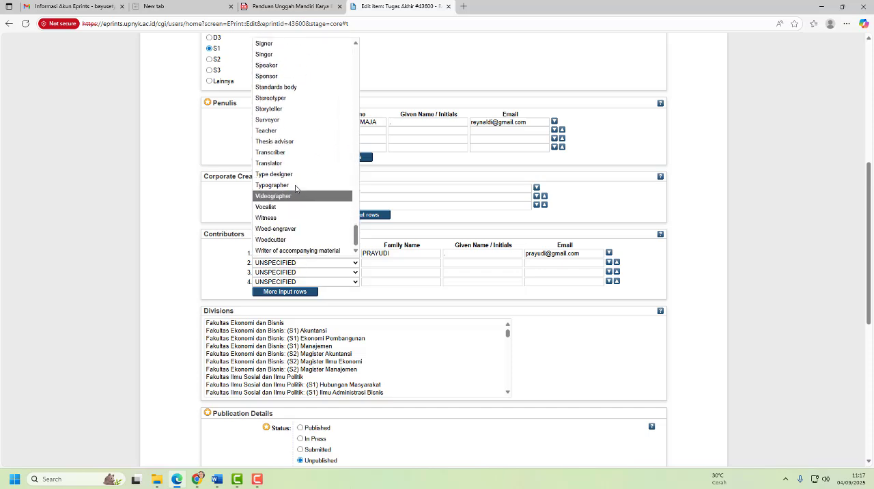
pyautogui.click(289, 146)
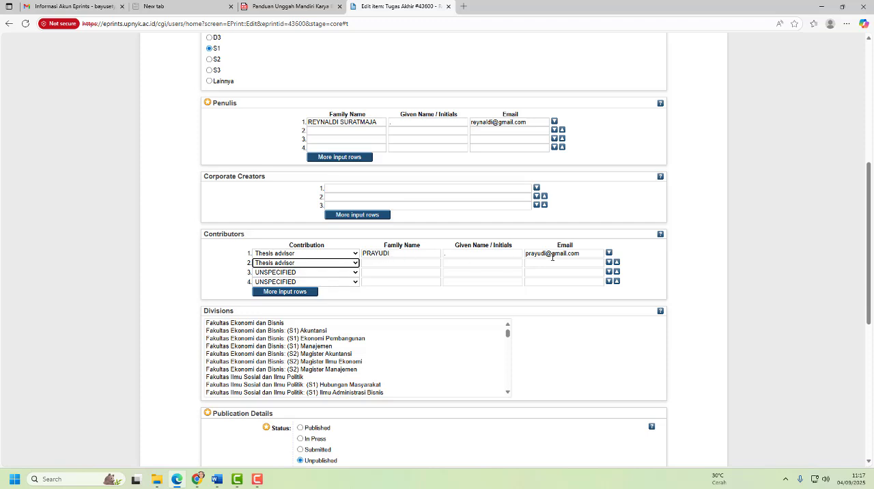
pyautogui.click(221, 250)
# - Choose "Fakultas Ilmu Sosial dan Ilmu Politik: (S1) Ilmu Komunikasi" as the division
pyautogui.scroll(-1, 221, 250)
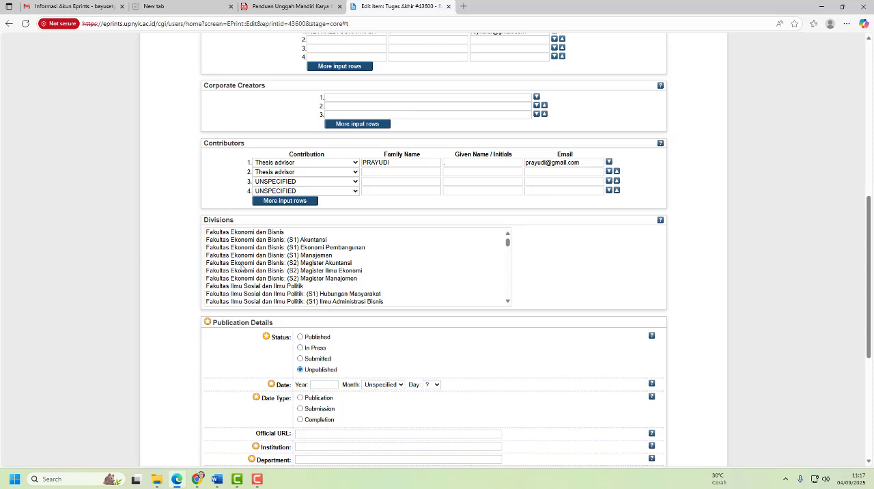
pyautogui.click(508, 244)
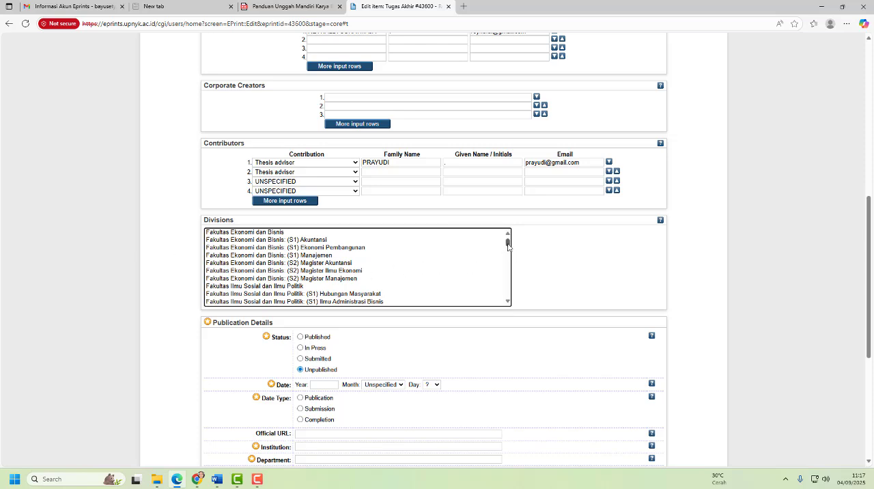
pyautogui.moveTo(507, 243); pyautogui.dragTo(508, 248)
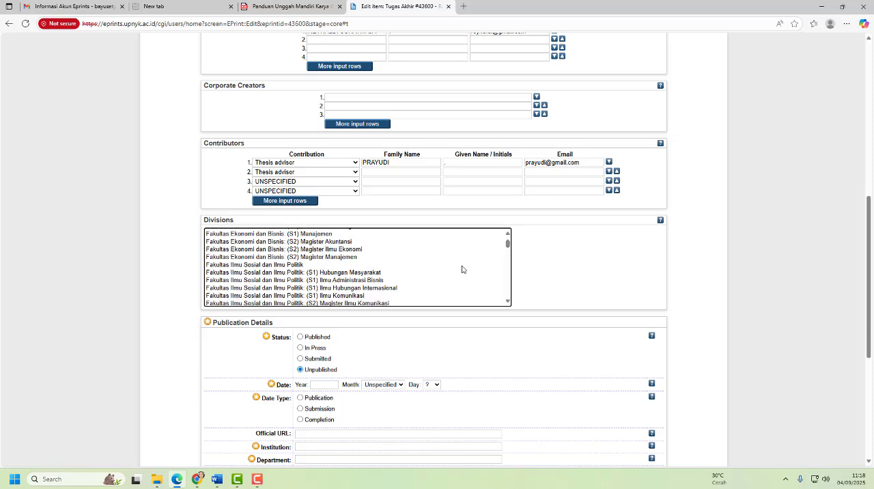
pyautogui.scroll(-1, 461, 266)
pyautogui.scroll(2, 461, 269)
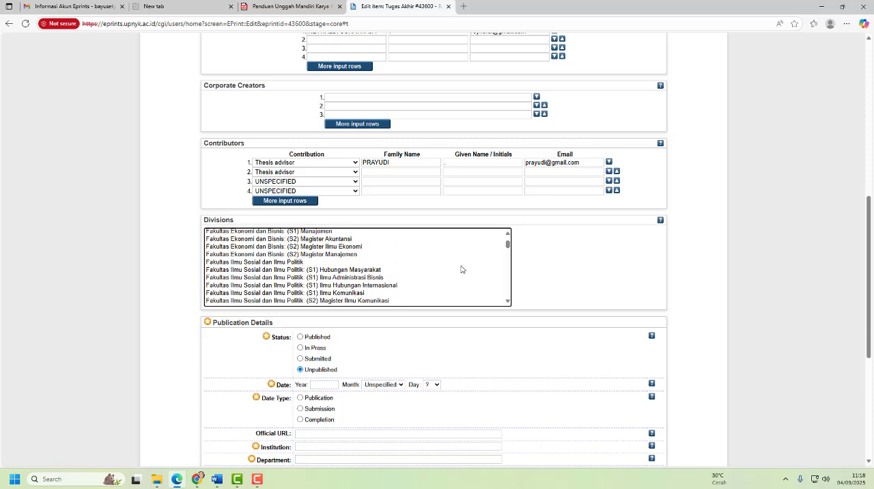
pyautogui.click(338, 297)
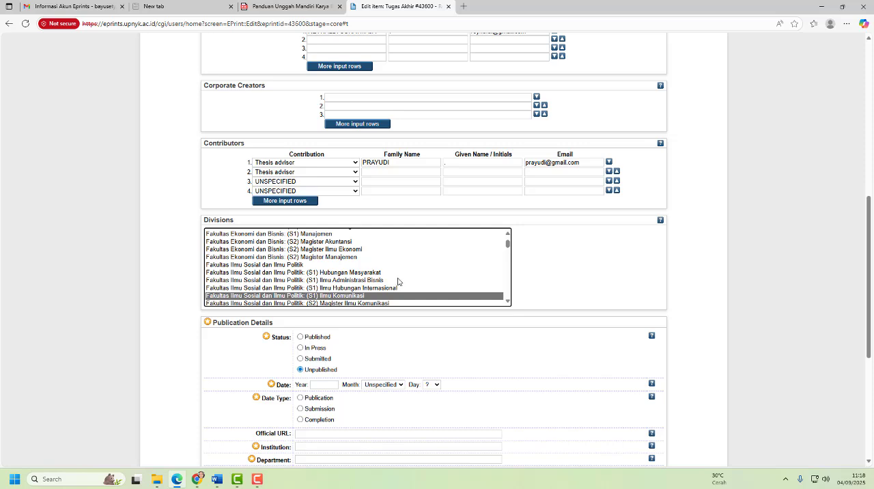
pyautogui.scroll(-2, 398, 282)
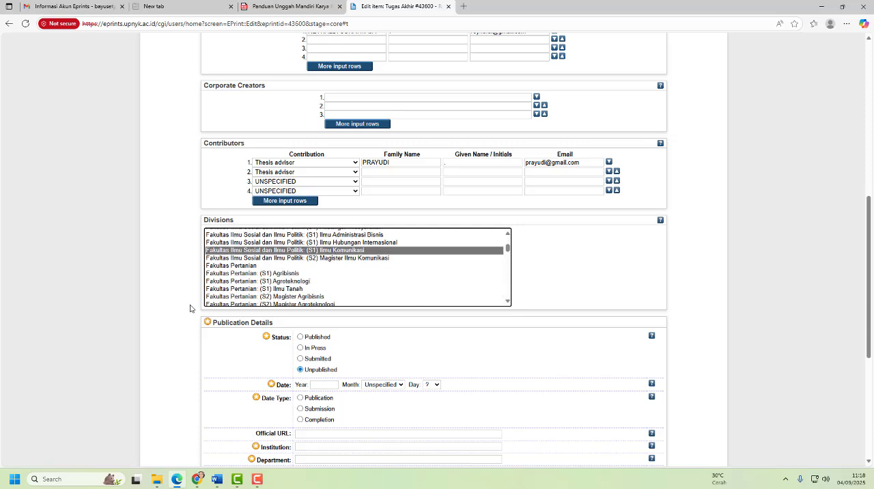
# - Set the Status in Publication Details to Published
pyautogui.scroll(-1, 190, 309)
pyautogui.scroll(-1, 190, 309)
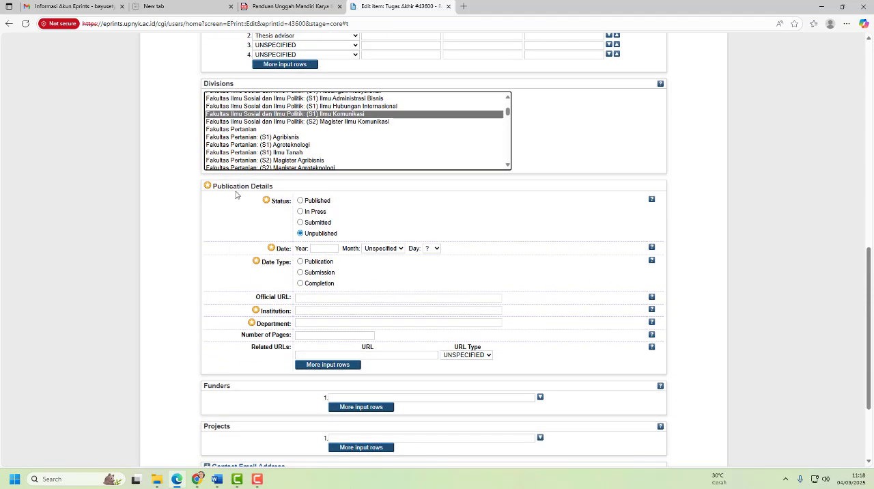
pyautogui.click(299, 200)
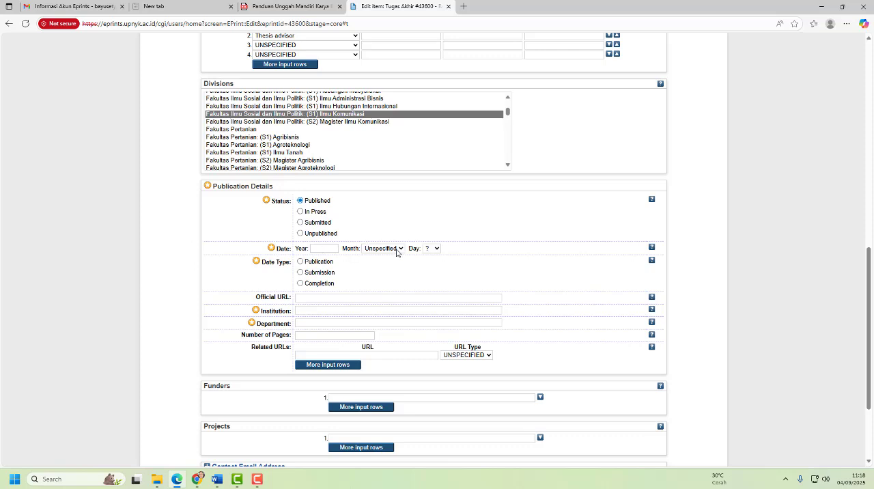
# - Check the approval date on the thesis approval page in Word, then return to the deposit form in Edge
pyautogui.click(217, 480)
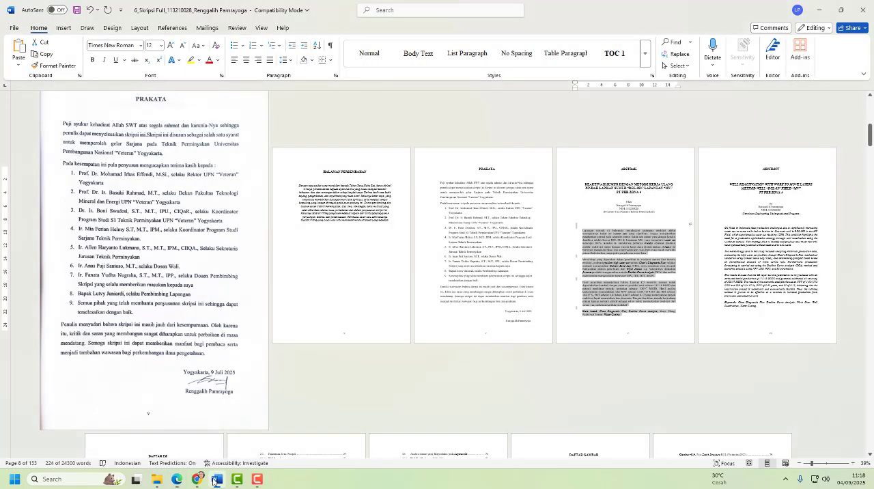
pyautogui.scroll(3, 458, 295)
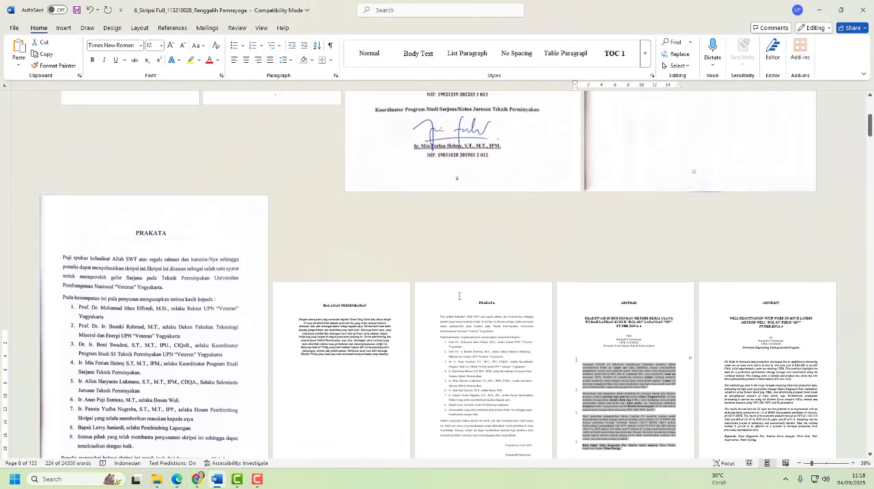
pyautogui.scroll(5, 459, 296)
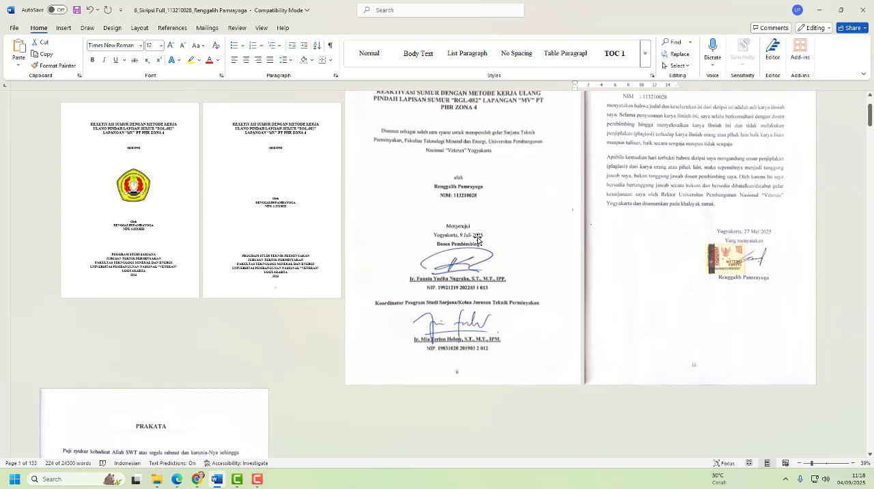
pyautogui.click(178, 480)
# - Set the publication date to year 2025, month July, day 09, and choose Publication as the date type
pyautogui.click(320, 249)
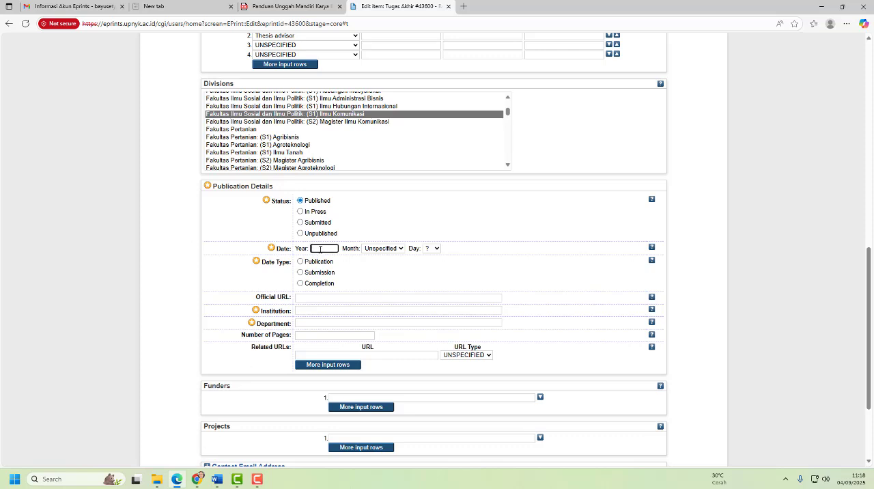
pyautogui.write('2025')
pyautogui.click(401, 249)
pyautogui.click(373, 337)
pyautogui.click(434, 249)
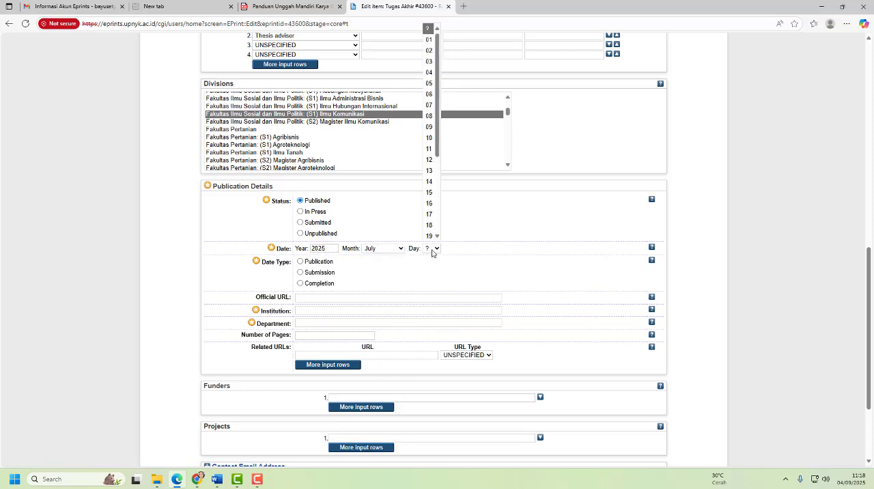
pyautogui.click(431, 128)
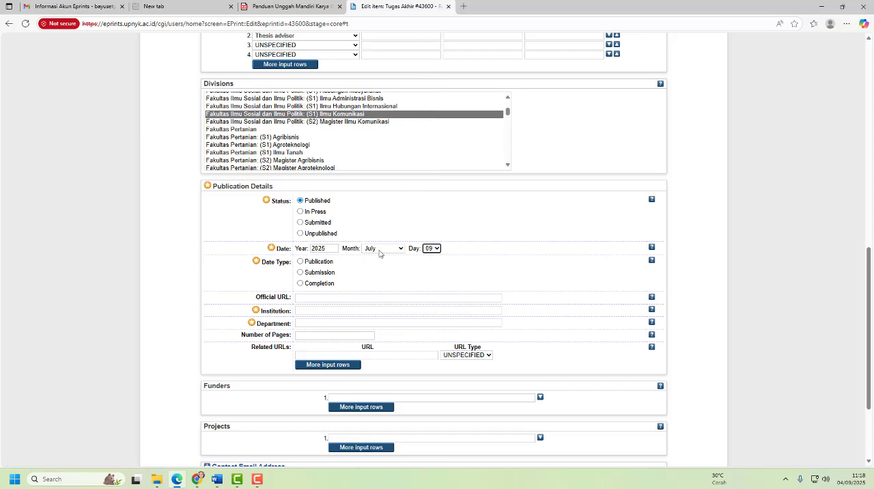
pyautogui.click(222, 259)
pyautogui.click(301, 265)
pyautogui.click(307, 298)
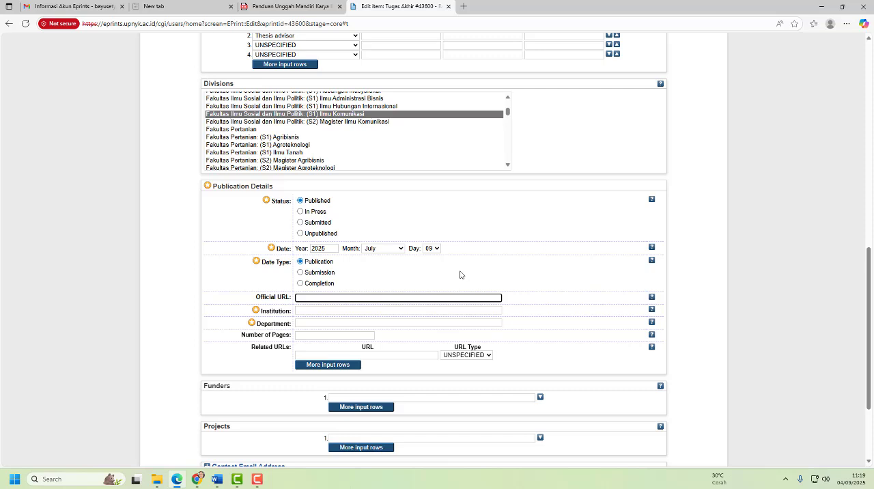
pyautogui.write('http://upnyk.ac.id')
pyautogui.click(282, 309)
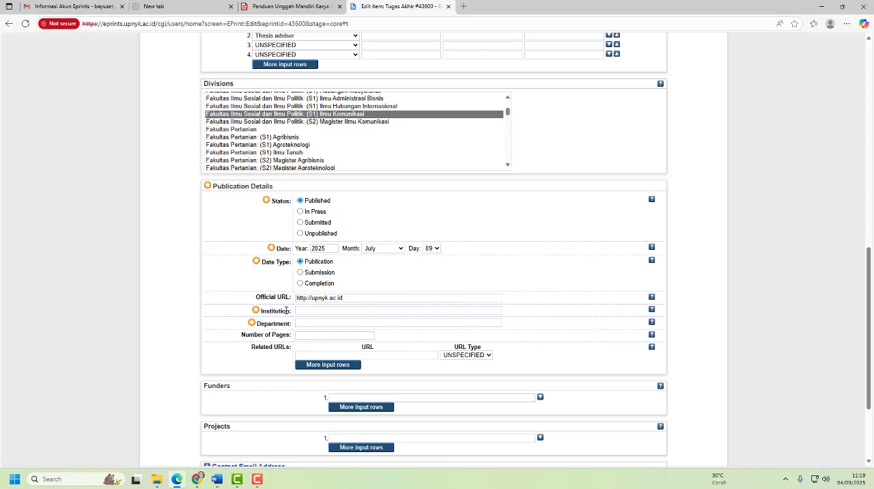
# - Enter "UNIVERSITAS PEMBANGUNAN NASIONAL VETERAN YOGYAKARTA" as the Institution
pyautogui.click(298, 310)
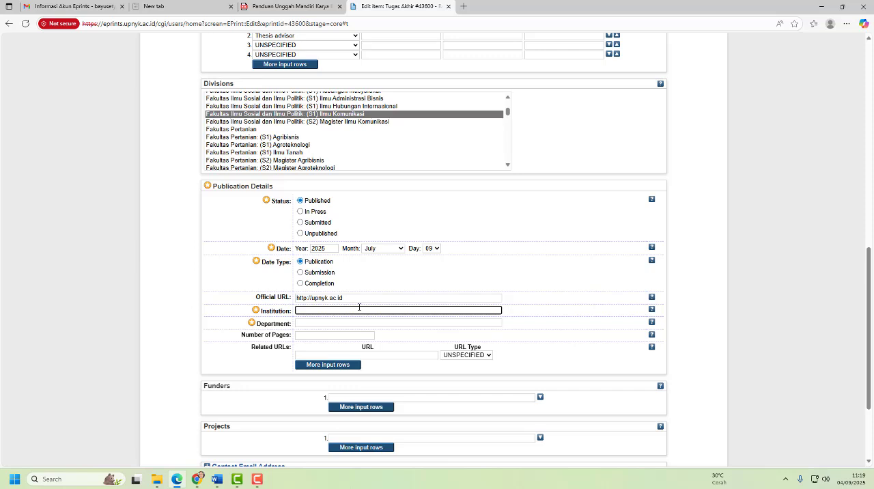
pyautogui.write('UNIVERSITAS PEMBANGUNAN NASIONAL')
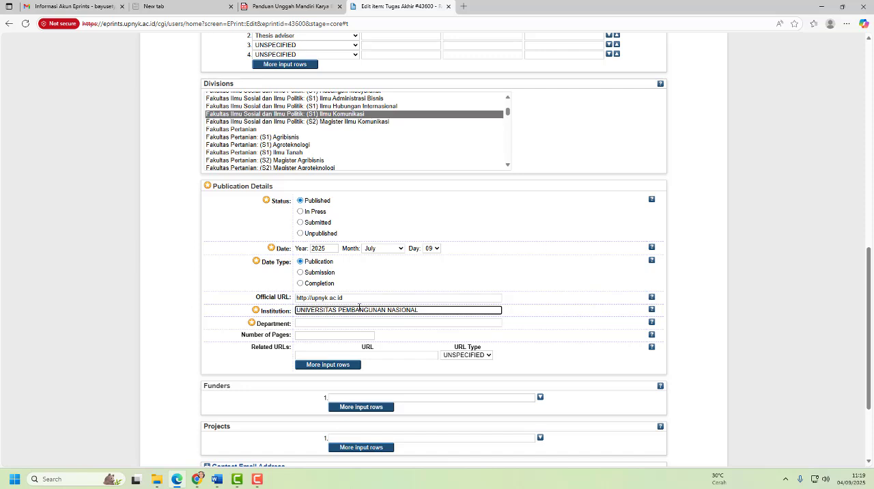
pyautogui.write(' VETERAN YOGYAKARTA')
# - Find the Department instructions in the PDF guide and open the study program code link s.id/kode_prodi_upn in a new tab
pyautogui.click(345, 322)
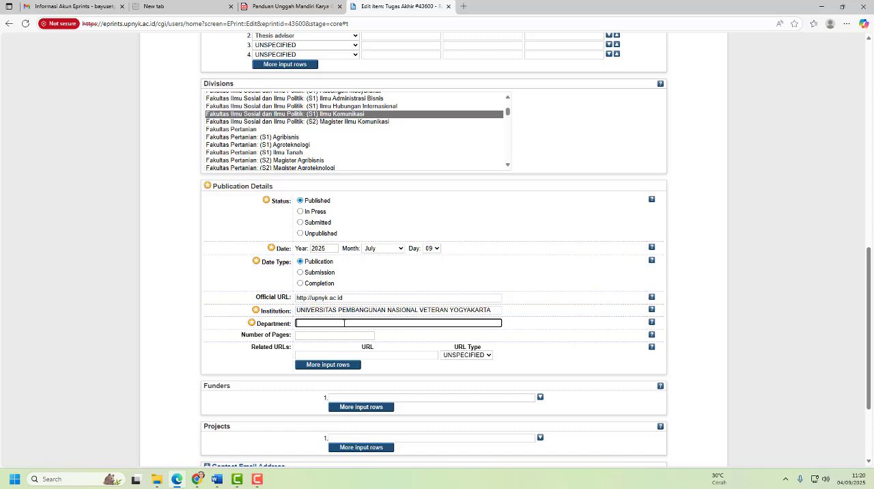
pyautogui.click(307, 7)
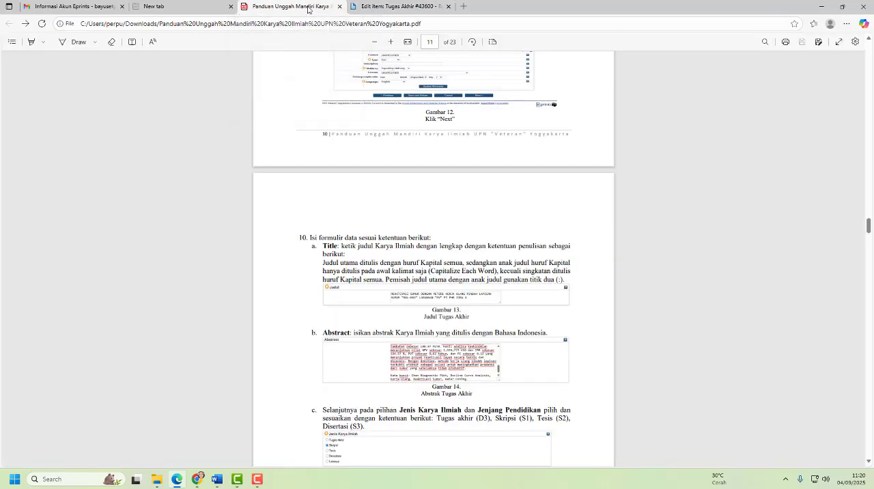
pyautogui.scroll(-5, 404, 258)
pyautogui.scroll(-6, 404, 258)
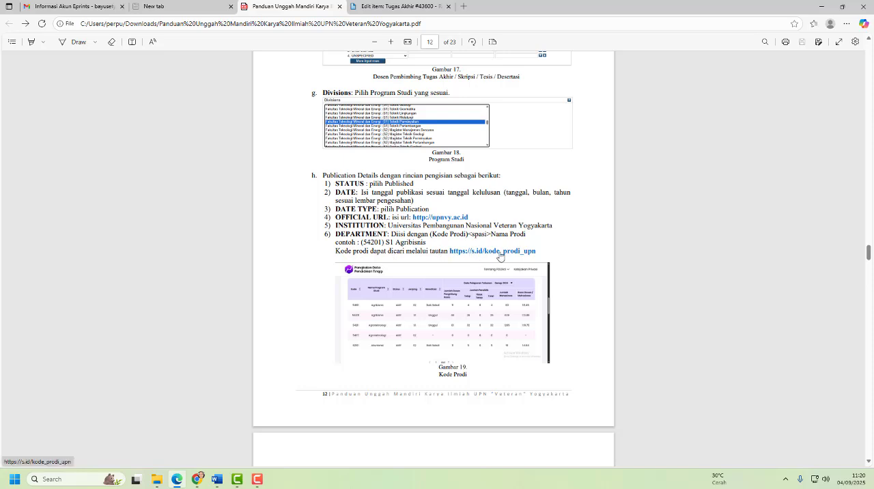
pyautogui.rightClick(501, 256)
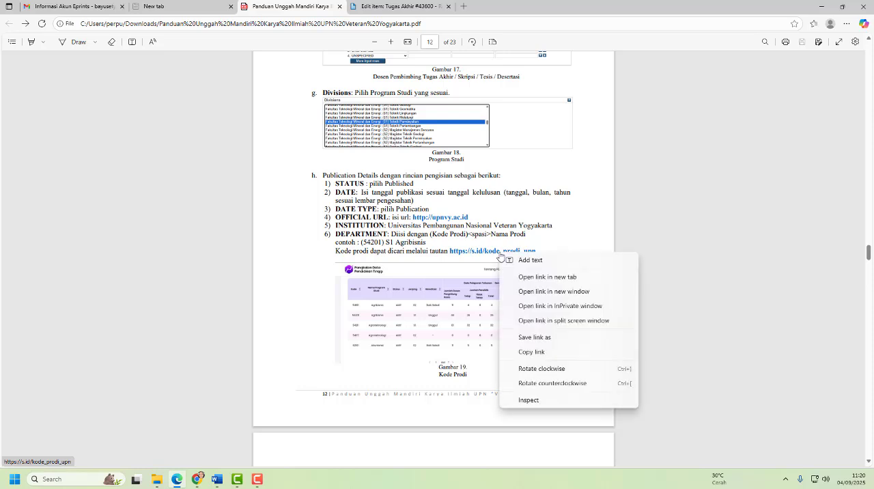
pyautogui.click(531, 278)
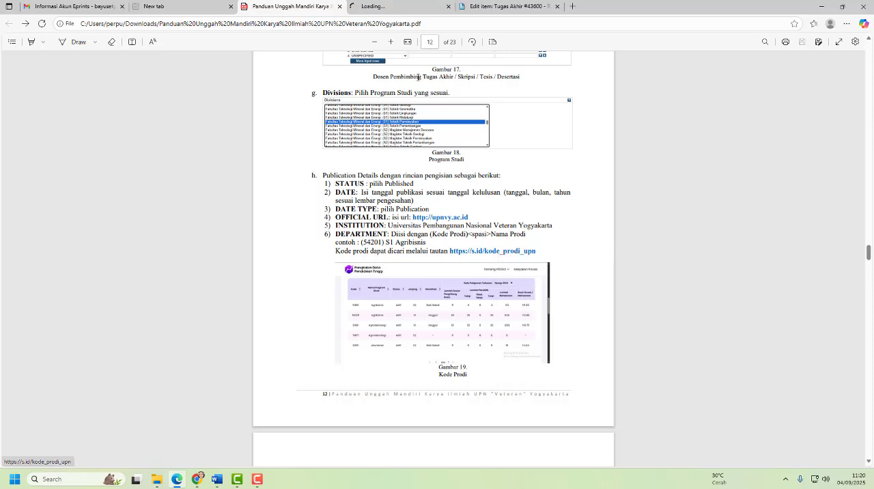
pyautogui.click(392, 8)
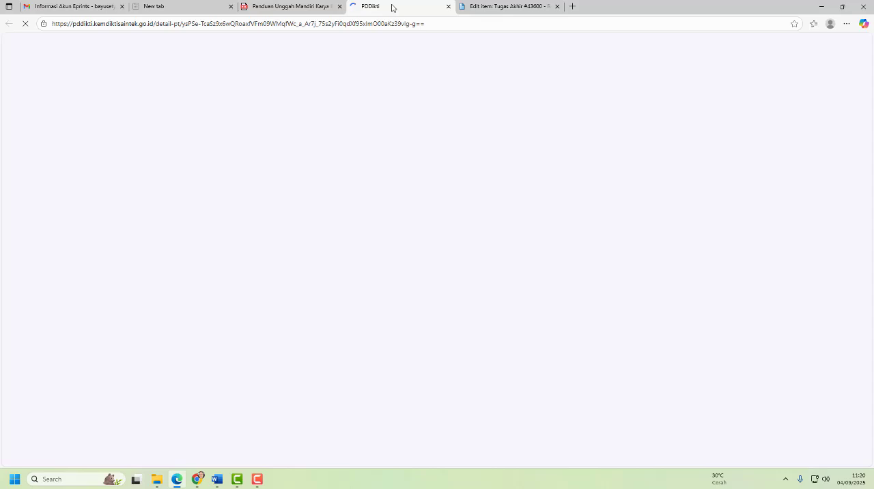
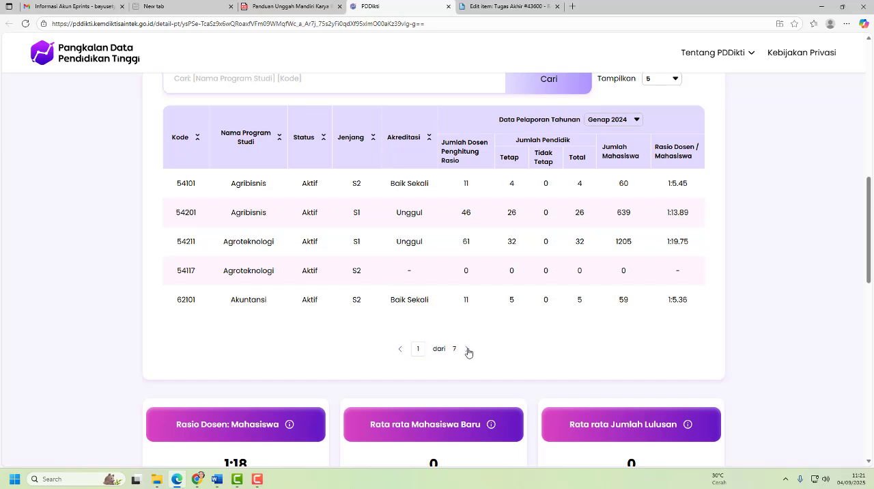
# - Find the S1 Ilmu Komunikasi study program in the PDDikti list and copy its code, 70201
pyautogui.click(469, 350)
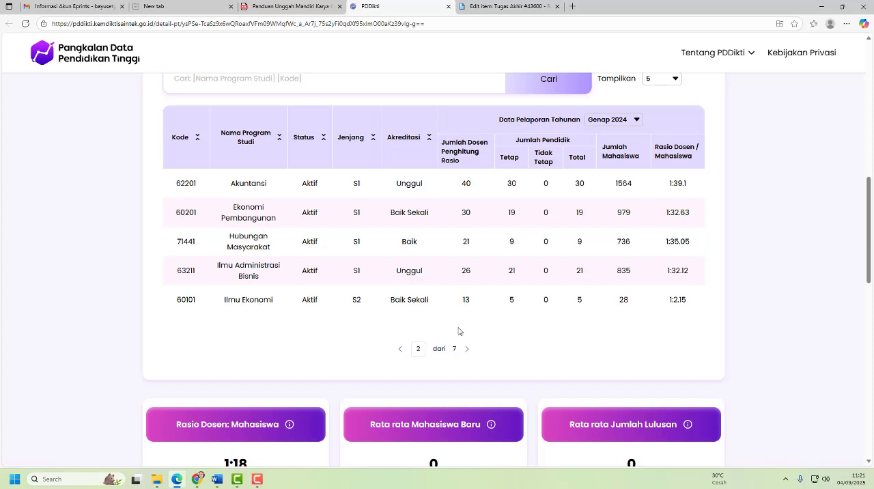
pyautogui.click(466, 351)
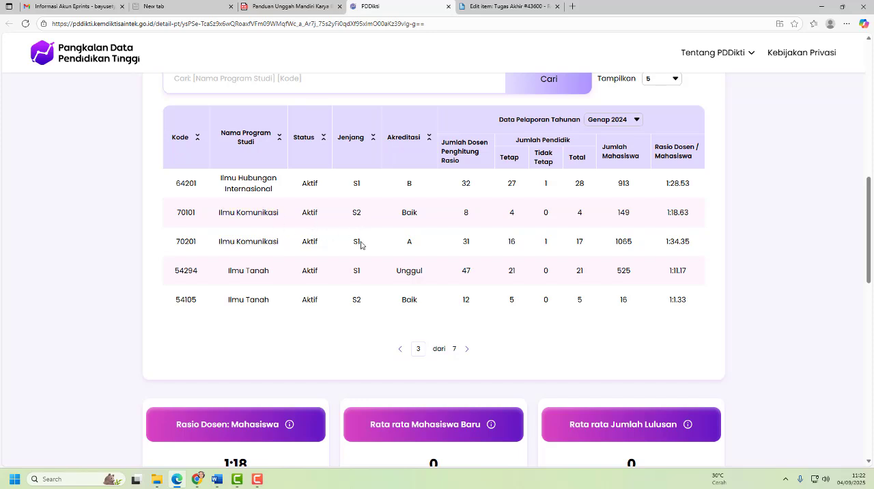
pyautogui.doubleClick(183, 241)
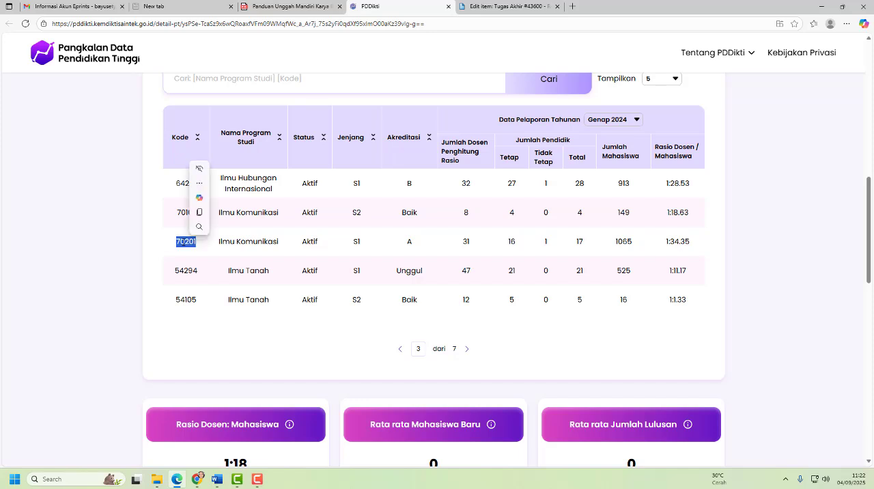
pyautogui.moveTo(175, 241); pyautogui.dragTo(194, 245)
pyautogui.rightClick(195, 245)
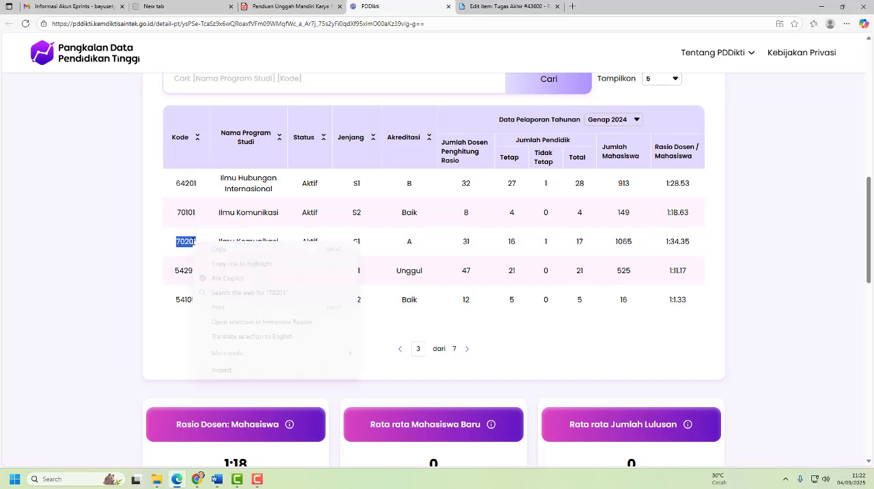
pyautogui.click(212, 250)
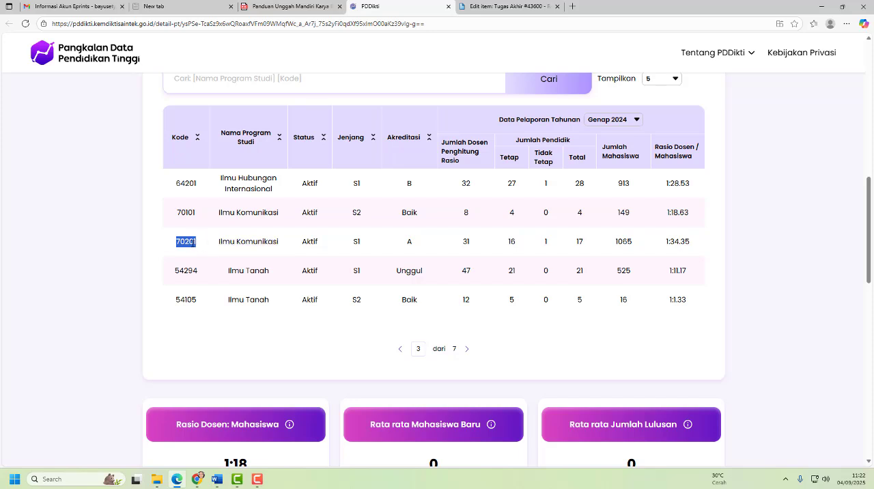
pyautogui.rightClick(194, 243)
pyautogui.click(210, 254)
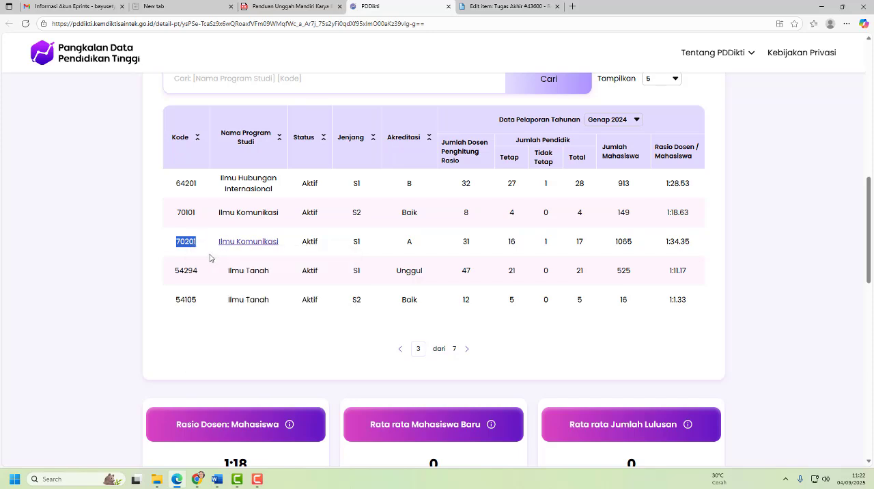
# - Enter "(70201) S1 Ilmu Komunikasi" as the Department in the EPrints deposit form
pyautogui.click(489, 6)
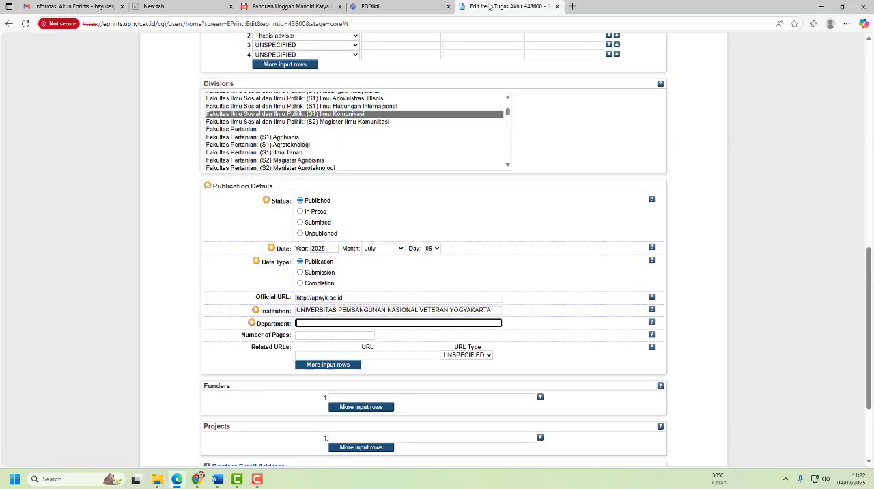
pyautogui.rightClick(305, 325)
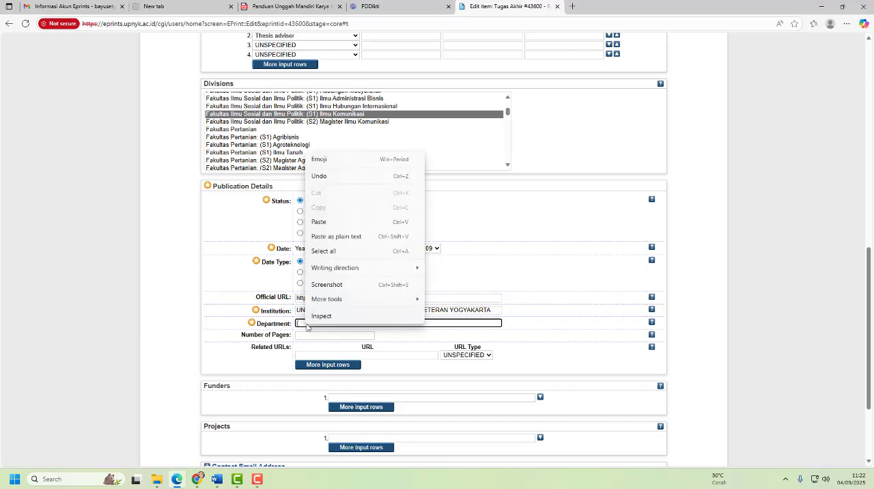
pyautogui.click(341, 224)
pyautogui.write(')')
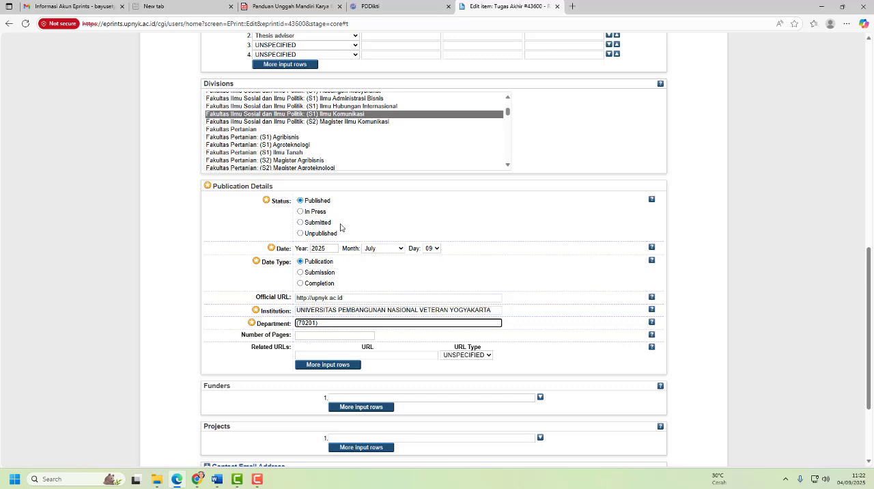
pyautogui.write(' S1 Ilmu Komunikasi')
pyautogui.click(221, 336)
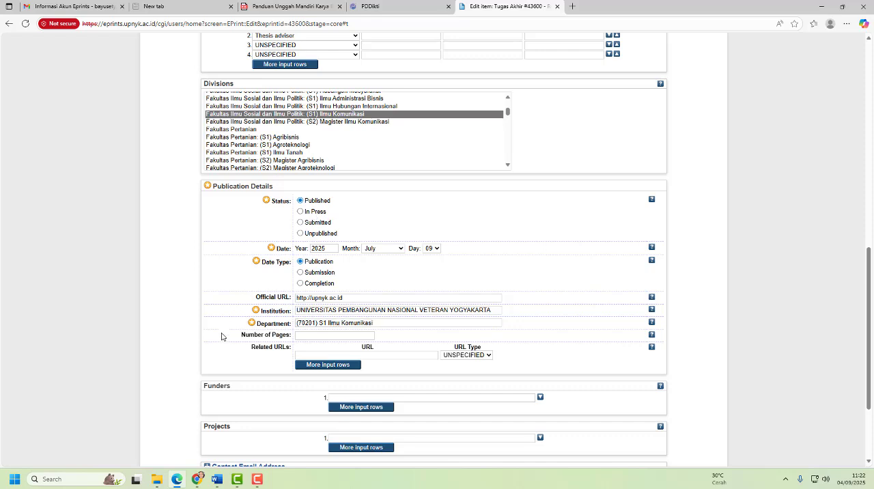
# - Check the Word thesis for the page number on the last page of the Daftar Pustaka
pyautogui.click(319, 338)
pyautogui.click(224, 481)
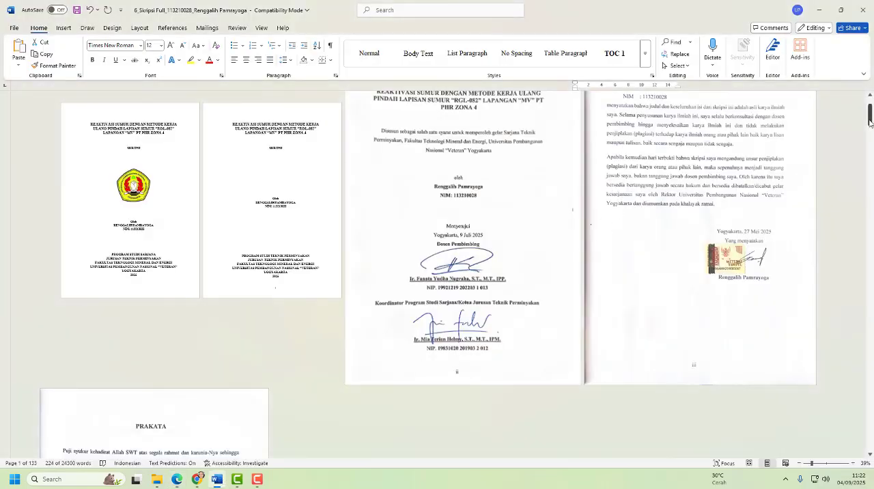
pyautogui.moveTo(869, 118); pyautogui.dragTo(871, 395)
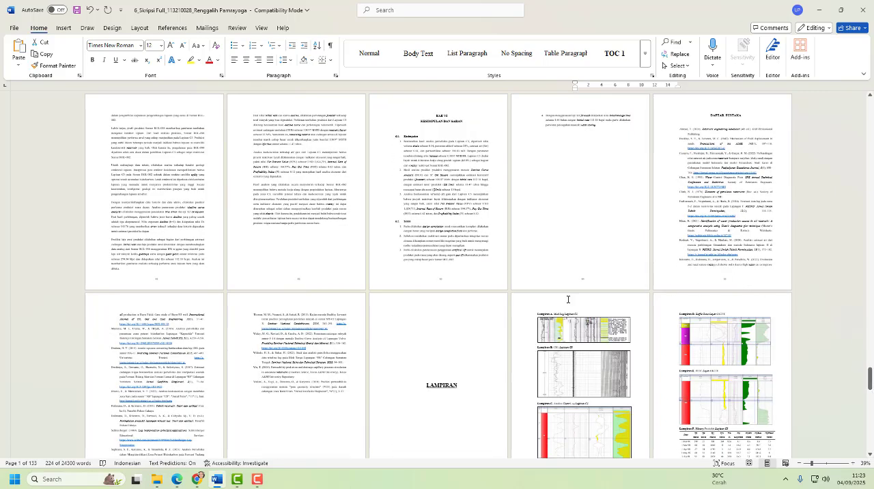
pyautogui.scroll(-3, 309, 364)
pyautogui.keyDown('ctrl'); pyautogui.scroll(2, 303, 409); pyautogui.keyUp('ctrl')
pyautogui.keyDown('ctrl'); pyautogui.scroll(2, 305, 414); pyautogui.keyUp('ctrl')
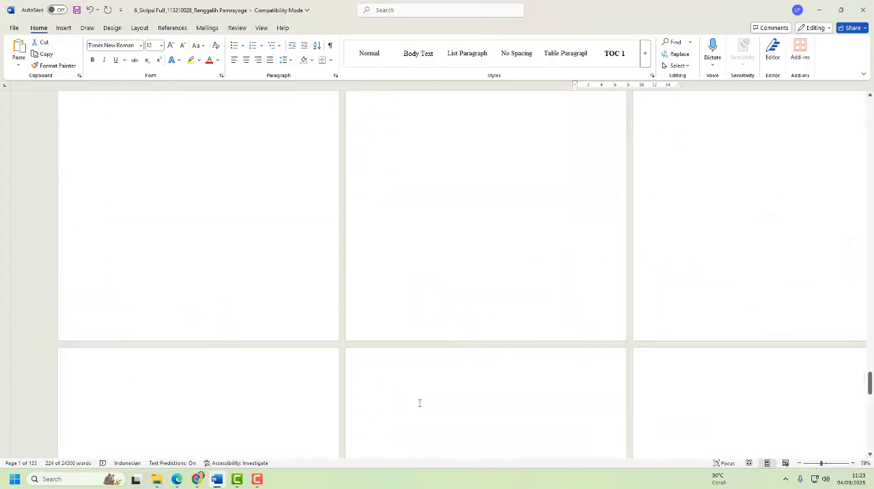
pyautogui.scroll(-10, 502, 362)
pyautogui.scroll(-10, 502, 362)
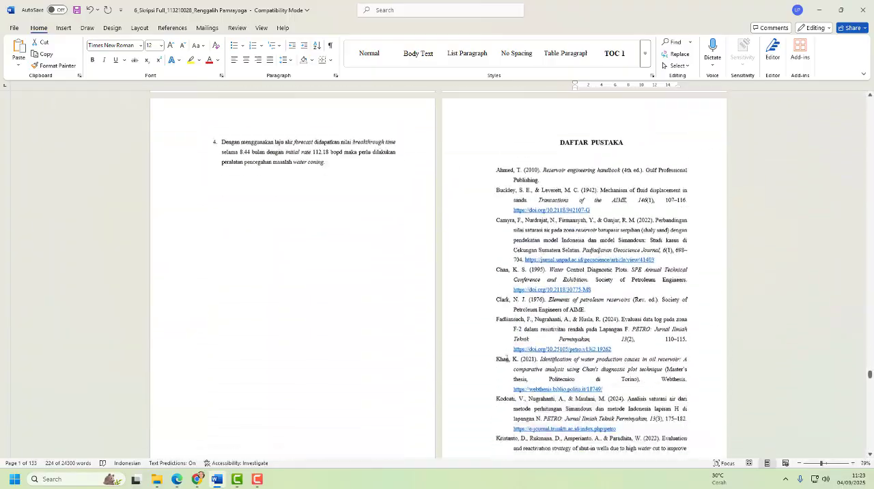
pyautogui.scroll(-1, 514, 355)
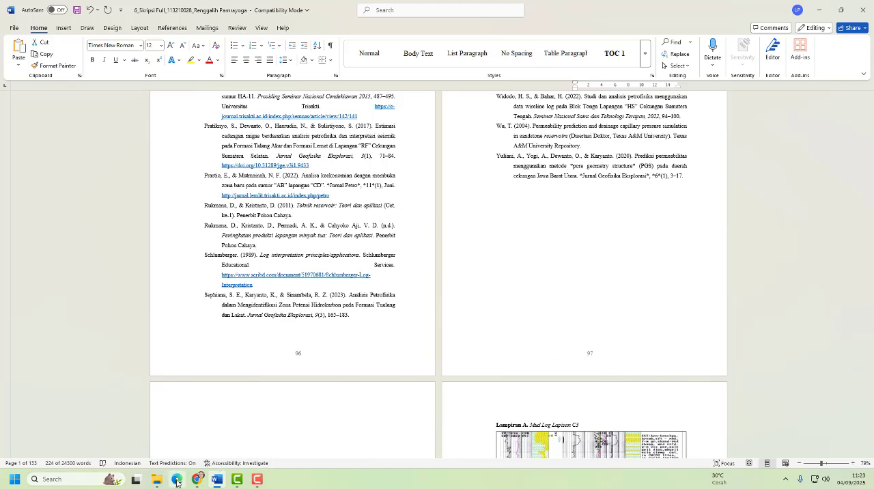
# - Return to the EPrints form and set the Number of Pages to 97
pyautogui.moveTo(177, 479)
pyautogui.click(177, 426)
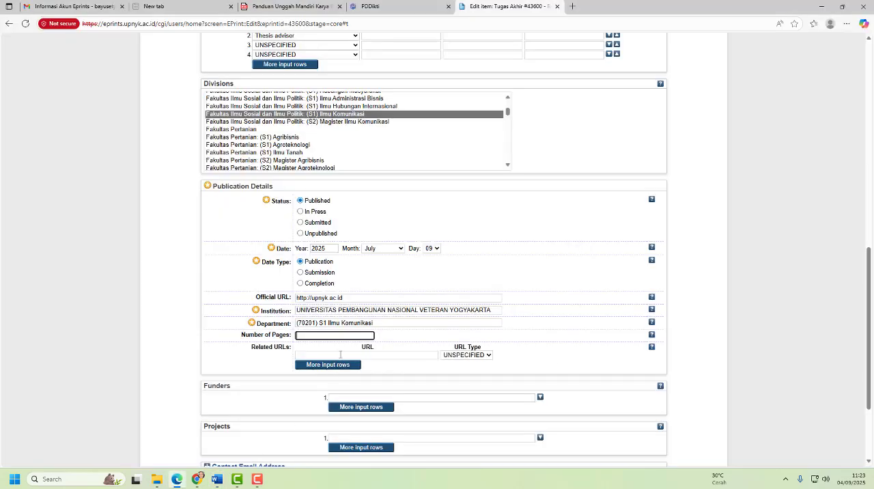
pyautogui.write('97')
pyautogui.click(277, 353)
pyautogui.click(330, 357)
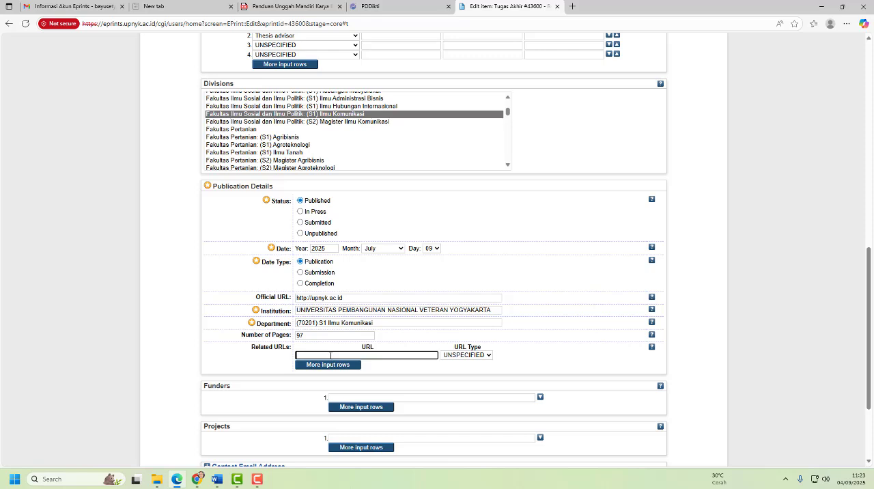
pyautogui.write('https://perpus.upnyk.ac.id')
pyautogui.click(482, 356)
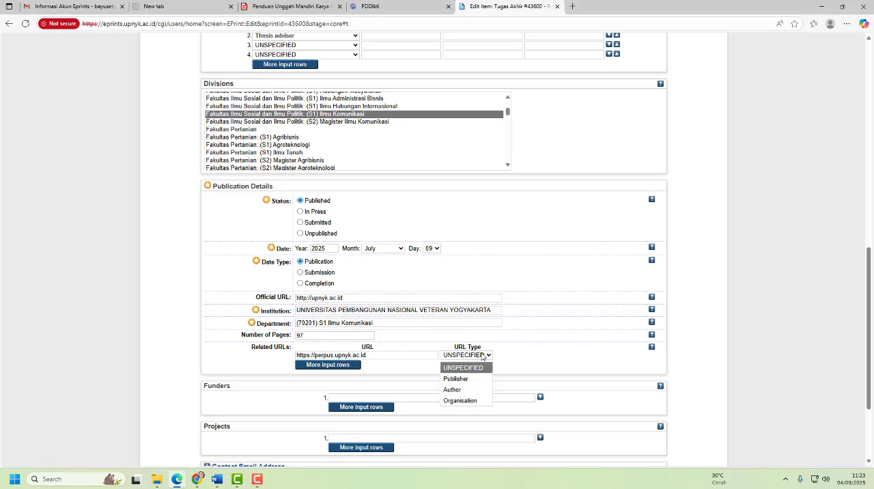
pyautogui.click(469, 401)
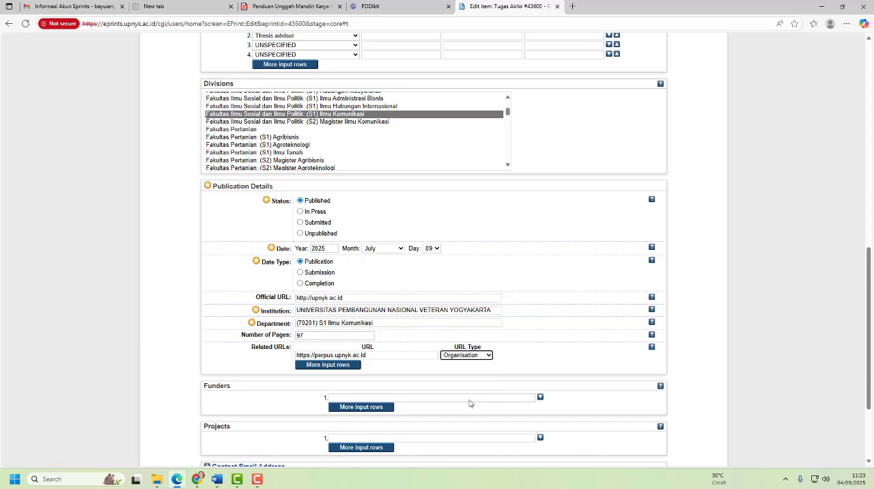
pyautogui.click(258, 363)
# - Expand the References section of the form and make its text box ready for entry
pyautogui.scroll(-2, 326, 335)
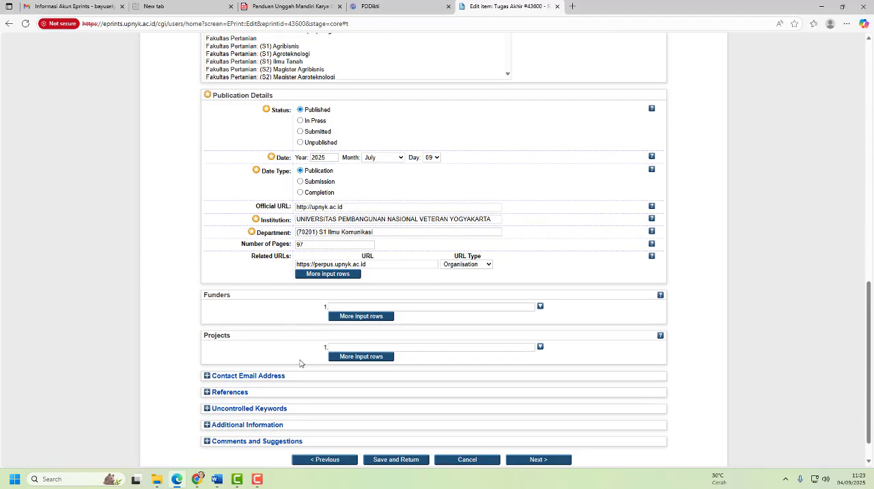
pyautogui.scroll(-1, 383, 363)
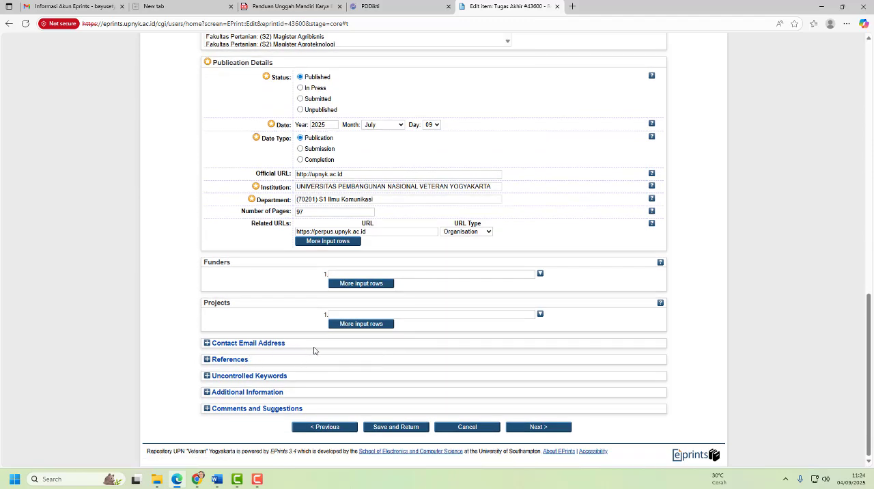
pyautogui.click(232, 362)
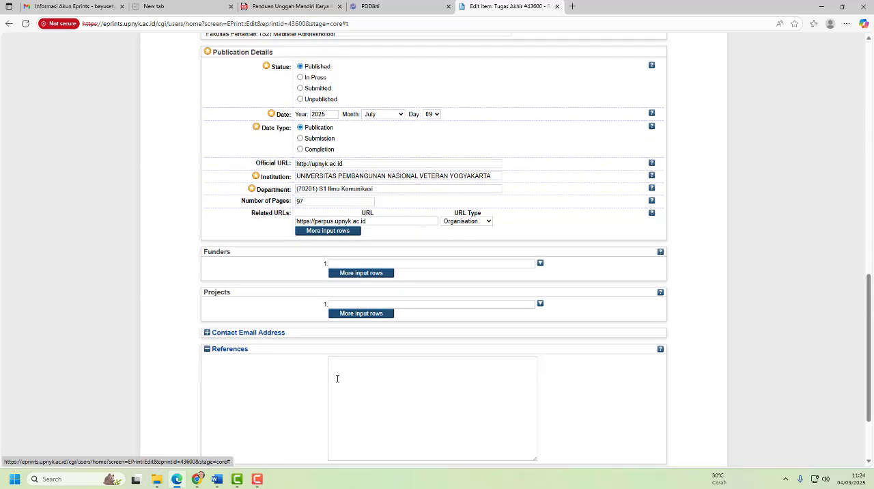
pyautogui.scroll(-2, 337, 378)
pyautogui.click(366, 311)
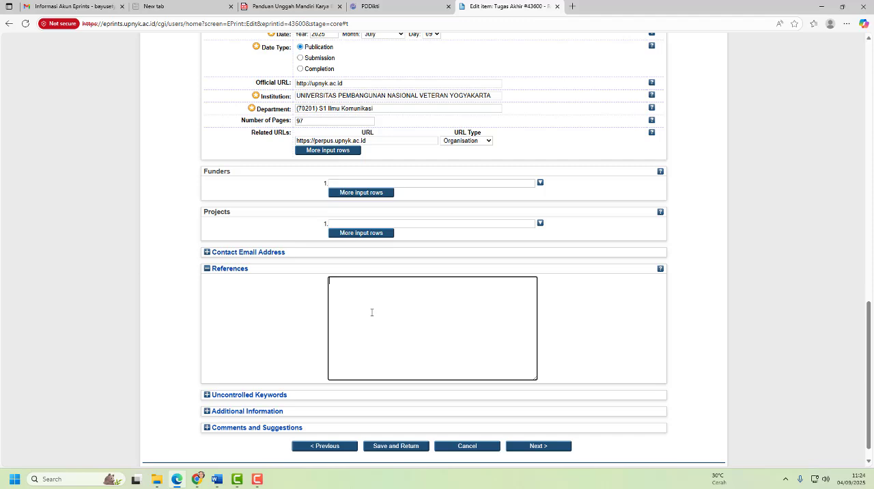
# - Copy all Daftar Pustaka entries from the Word thesis and paste them into the References box in EPrints
pyautogui.click(217, 480)
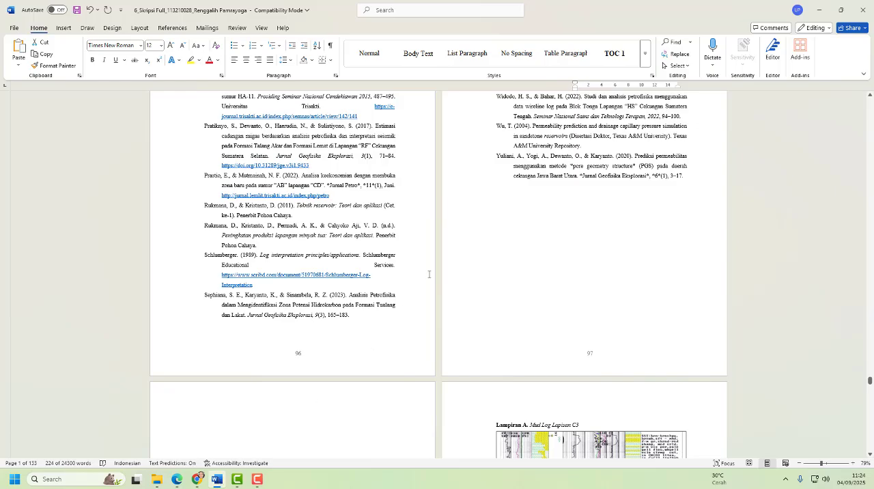
pyautogui.scroll(8, 448, 295)
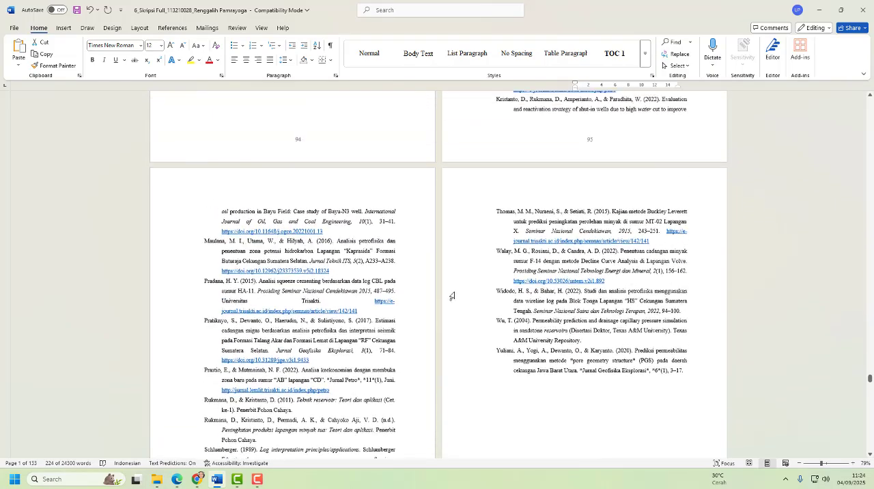
pyautogui.scroll(6, 457, 295)
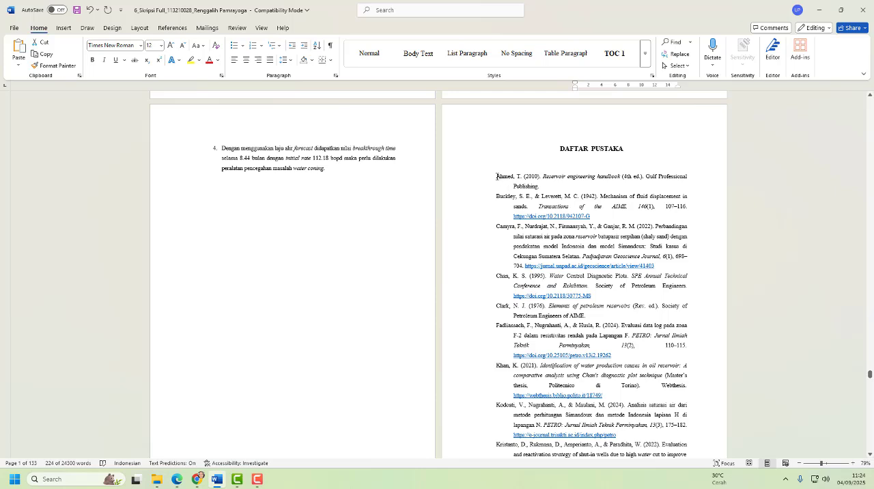
pyautogui.moveTo(497, 176); pyautogui.dragTo(685, 316)
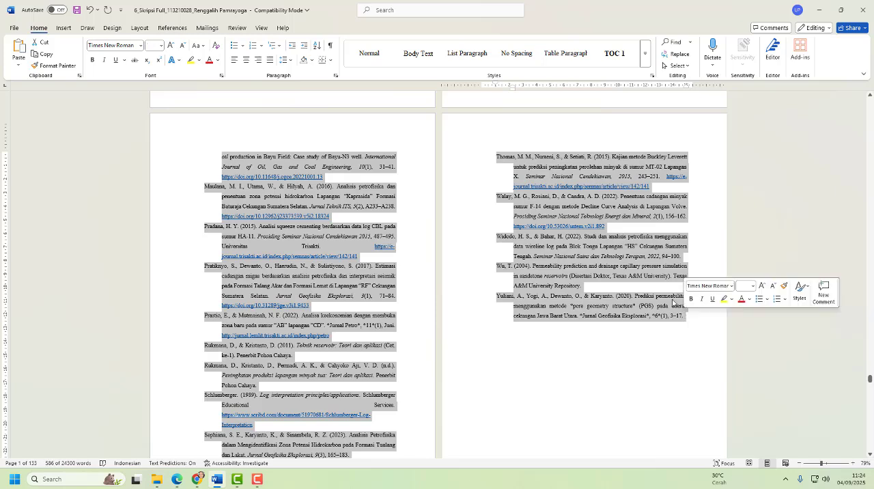
pyautogui.rightClick(608, 246)
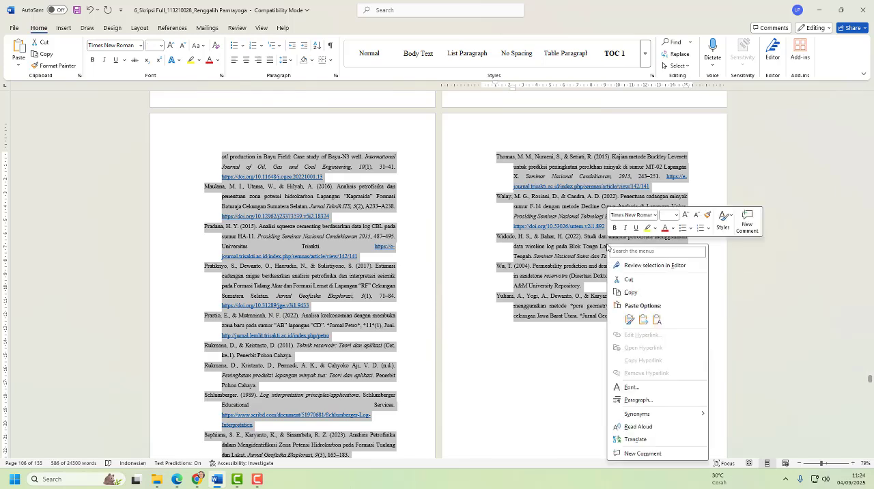
pyautogui.click(632, 292)
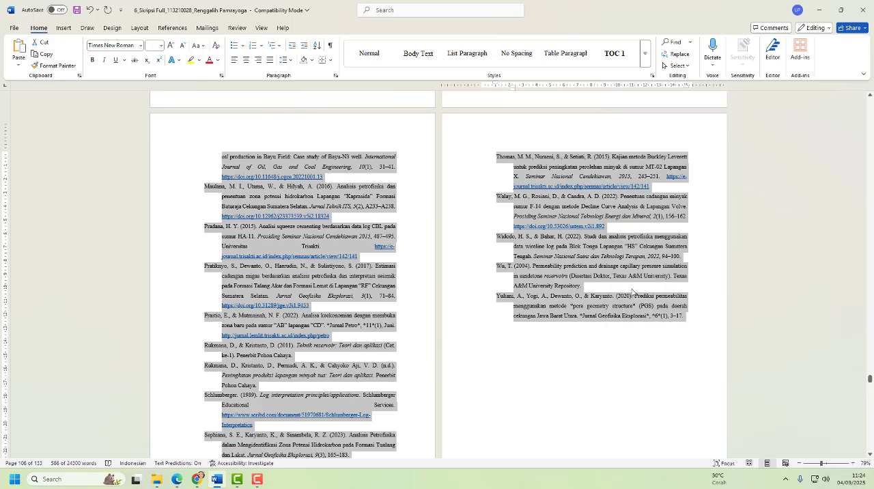
pyautogui.click(179, 481)
pyautogui.rightClick(353, 296)
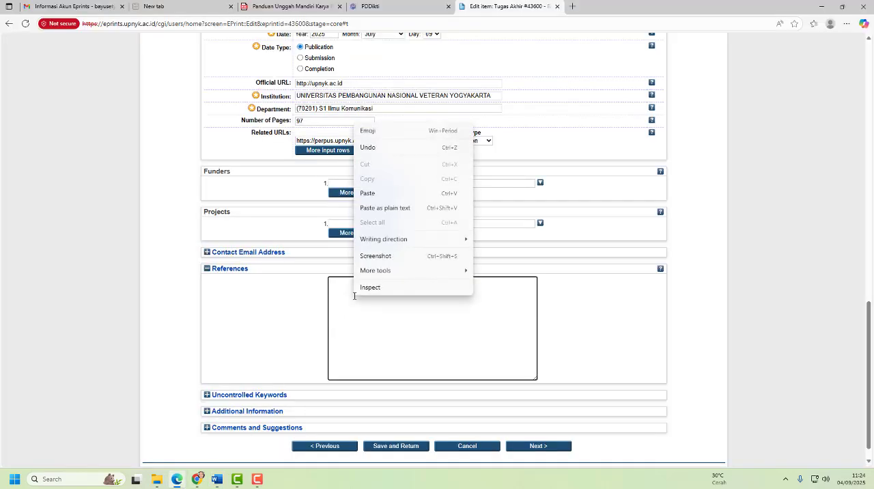
pyautogui.click(381, 194)
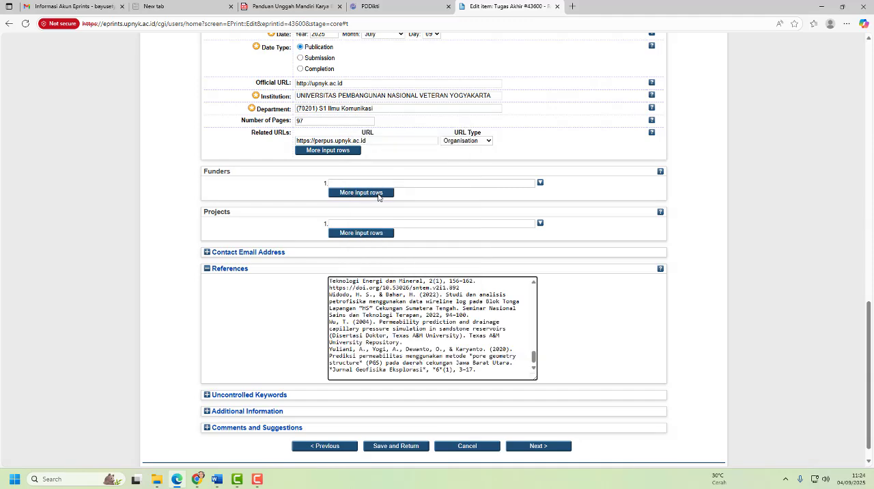
# - Expand the Uncontrolled Keywords section of the form and make its text box ready for entry
pyautogui.scroll(-1, 264, 306)
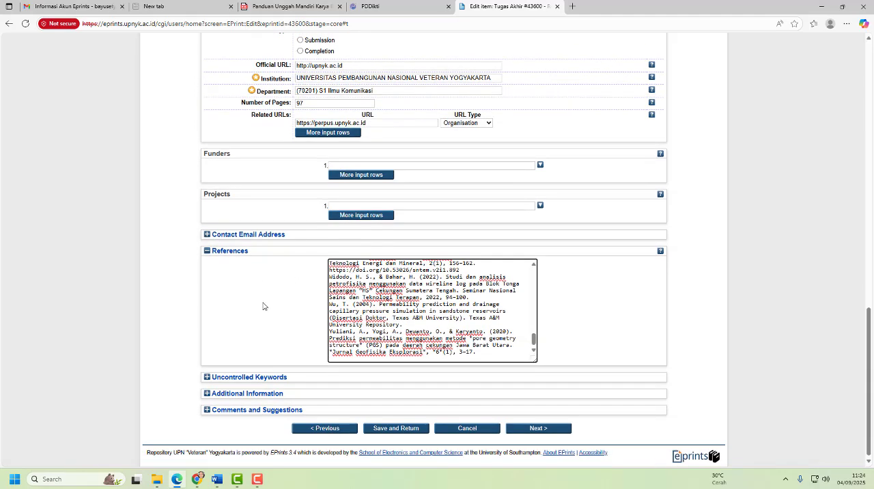
pyautogui.click(252, 376)
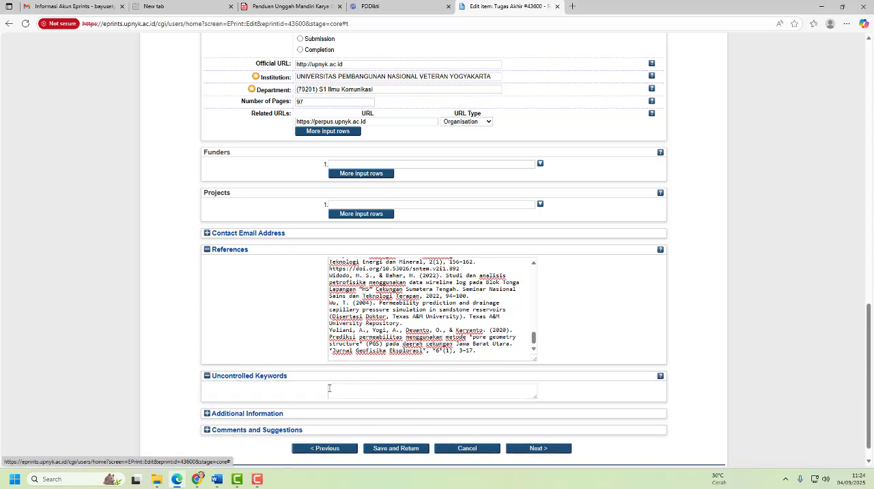
pyautogui.click(342, 388)
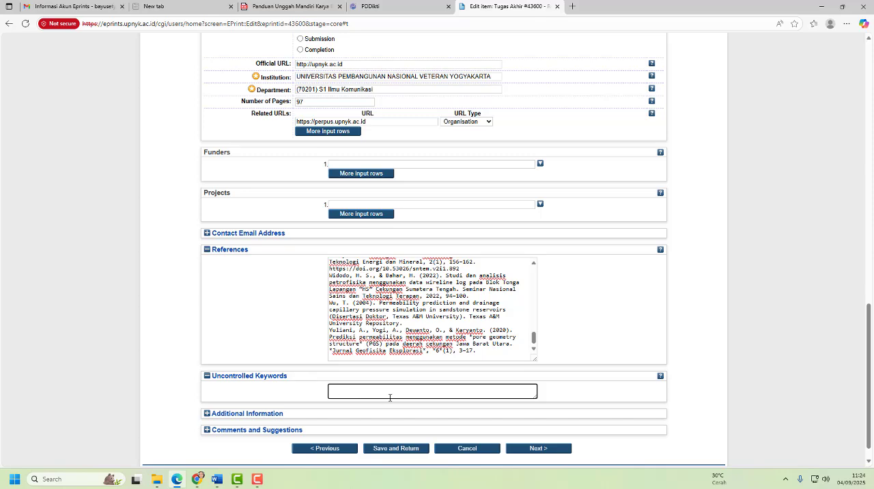
# - Switch to the Word thesis and copy the Kata kunci terms at the end of the Indonesian ABSTRAK page
pyautogui.click(218, 481)
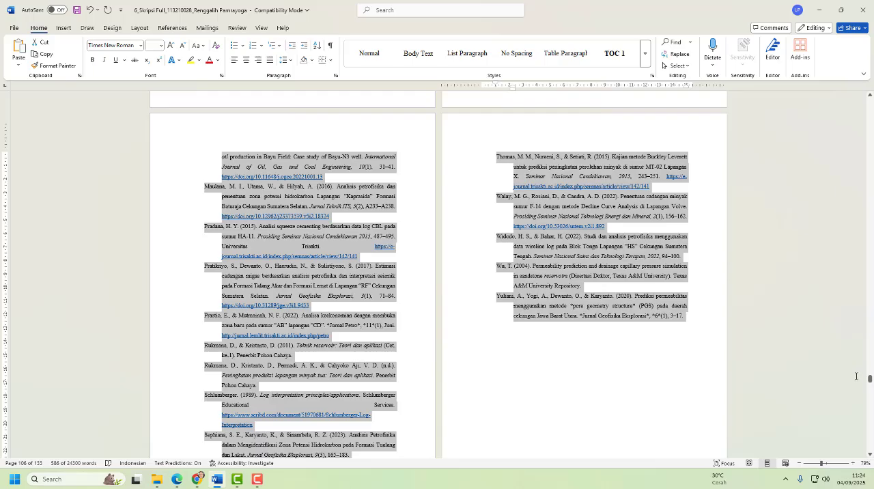
pyautogui.moveTo(869, 379); pyautogui.dragTo(869, 130)
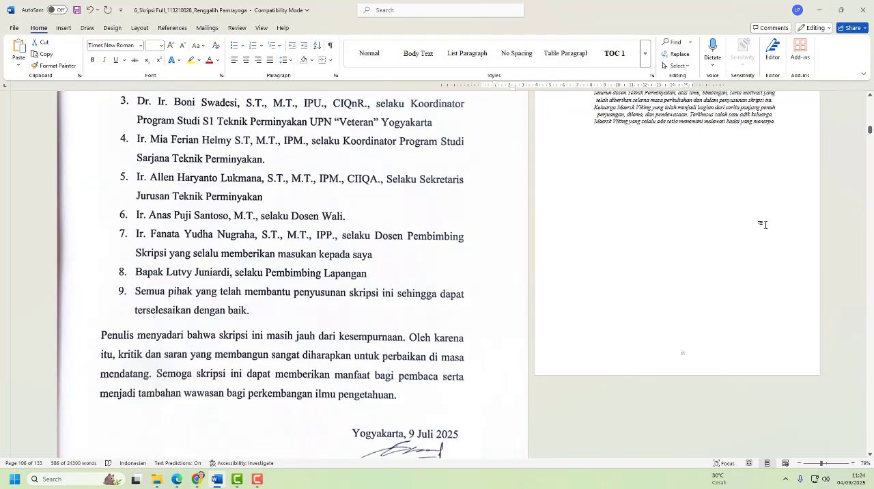
pyautogui.scroll(-2, 738, 261)
pyautogui.scroll(-5, 739, 261)
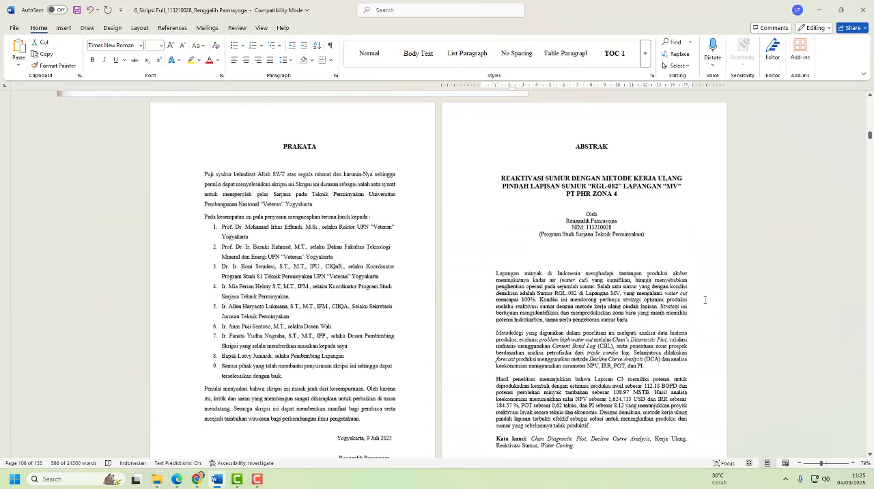
pyautogui.scroll(-1, 703, 299)
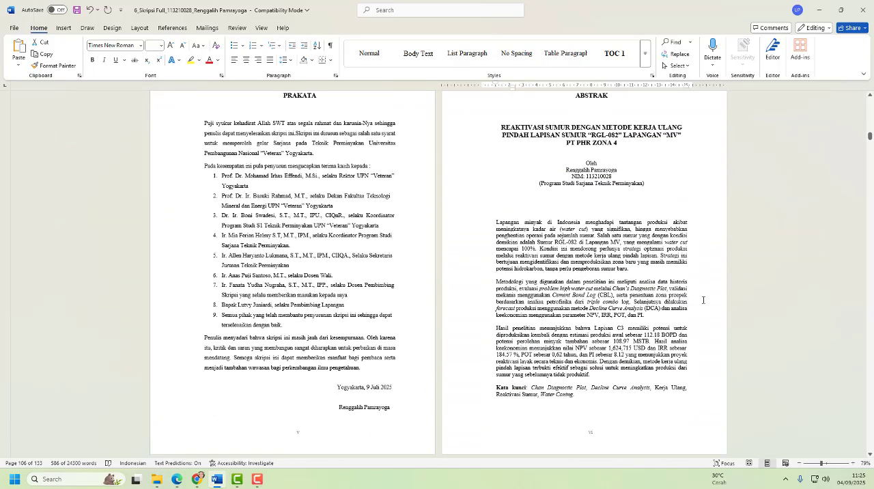
pyautogui.scroll(-1, 702, 299)
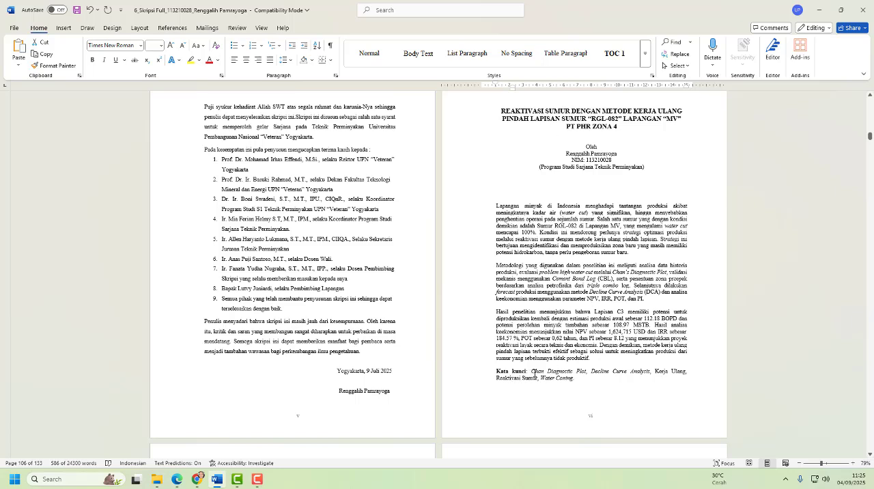
pyautogui.click(547, 373)
pyautogui.moveTo(531, 372); pyautogui.dragTo(571, 379)
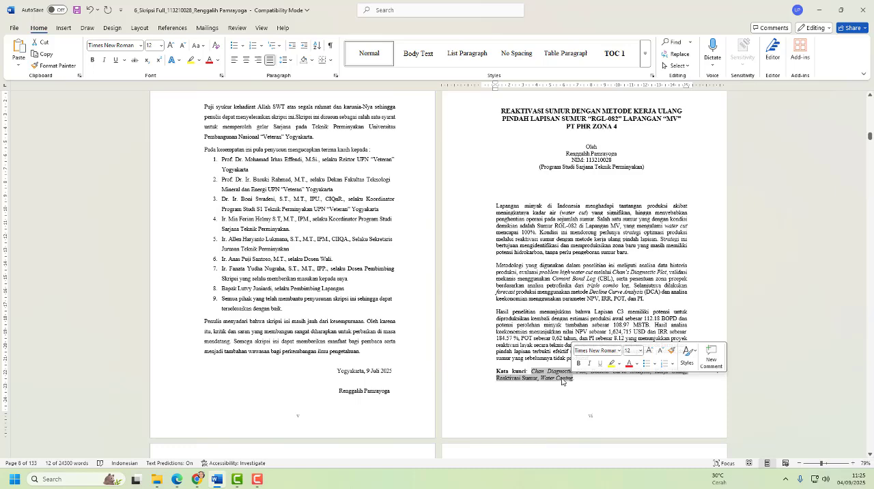
pyautogui.rightClick(561, 382)
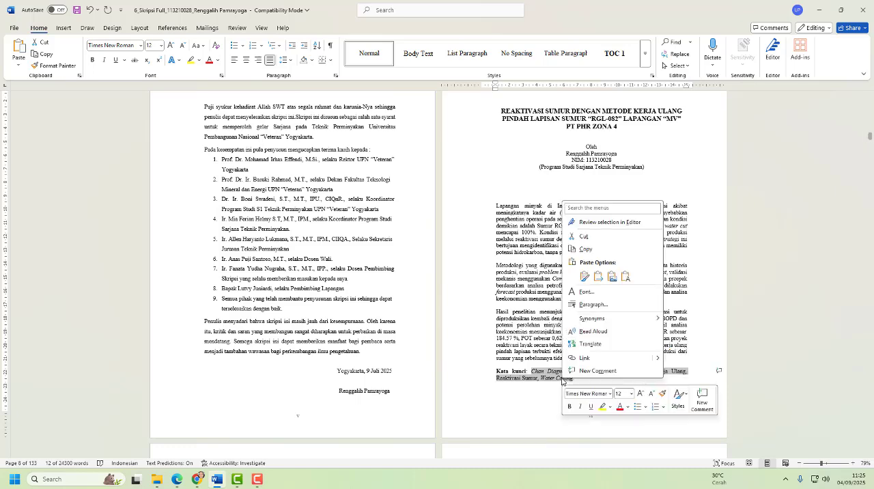
pyautogui.click(600, 250)
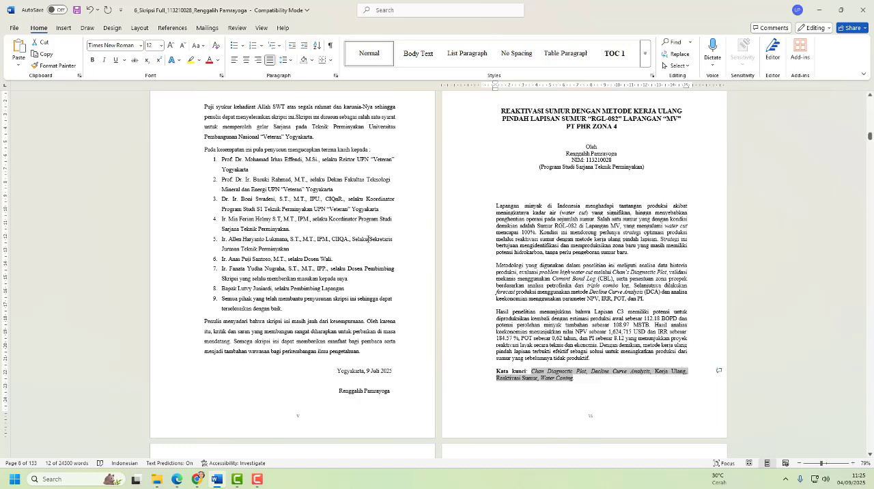
# - Return to the EPrints form and paste the copied keywords into the Uncontrolled Keywords box
pyautogui.click(177, 478)
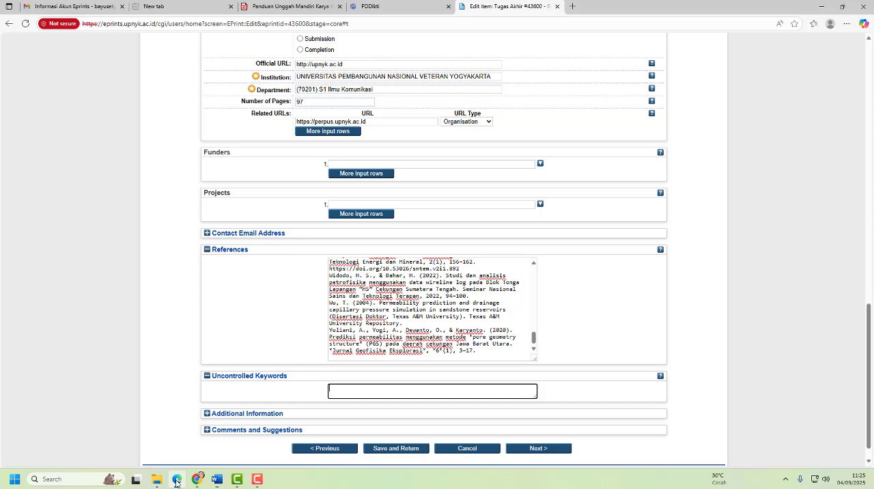
pyautogui.rightClick(350, 390)
pyautogui.click(381, 290)
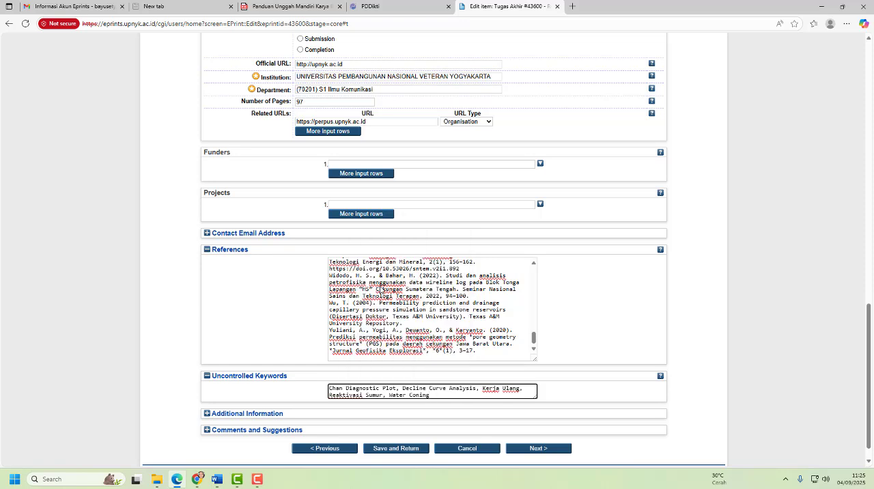
# - Check the guide's format for Additional Information, then expand that section in the EPrints form and make its text box ready
pyautogui.scroll(-1, 198, 393)
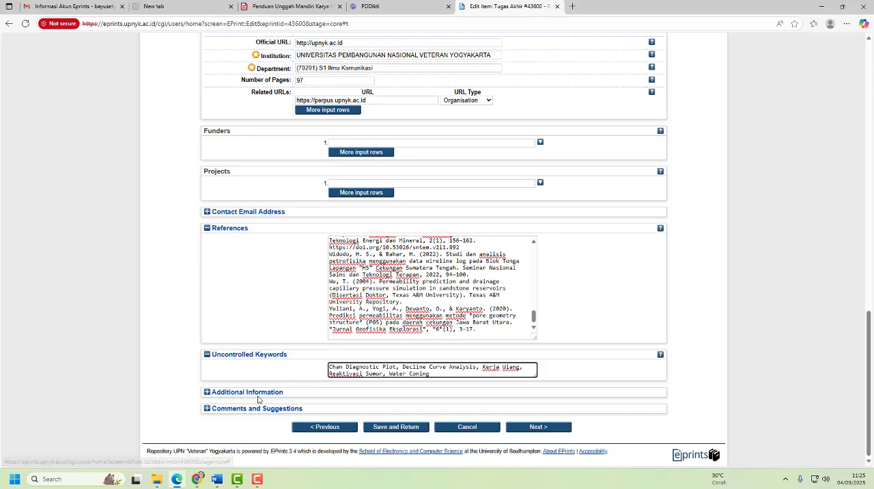
pyautogui.click(295, 8)
pyautogui.scroll(-8, 291, 301)
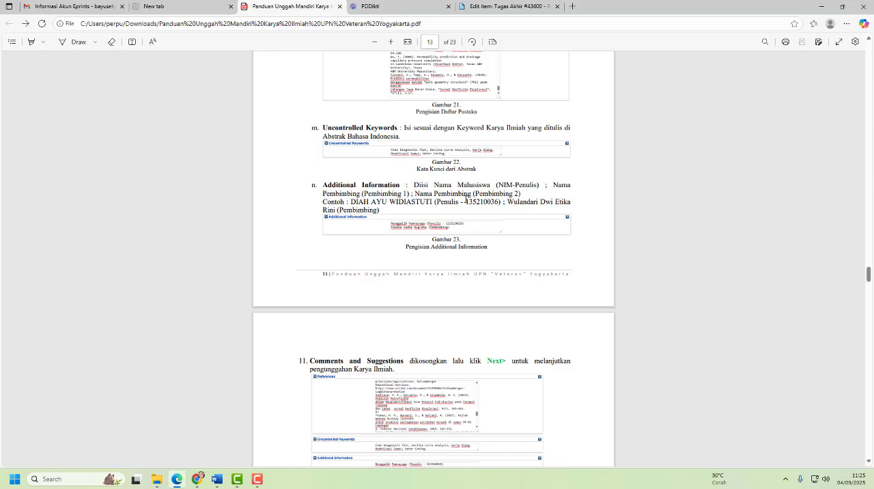
pyautogui.click(501, 6)
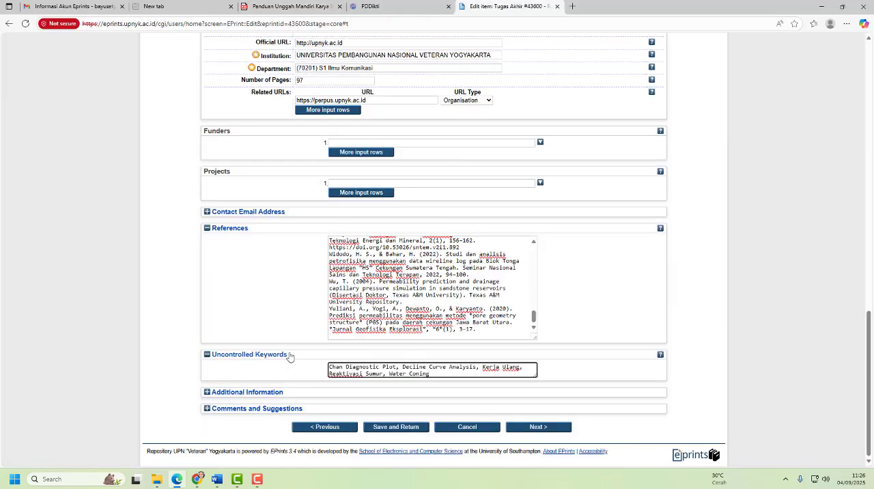
pyautogui.click(246, 393)
pyautogui.click(346, 407)
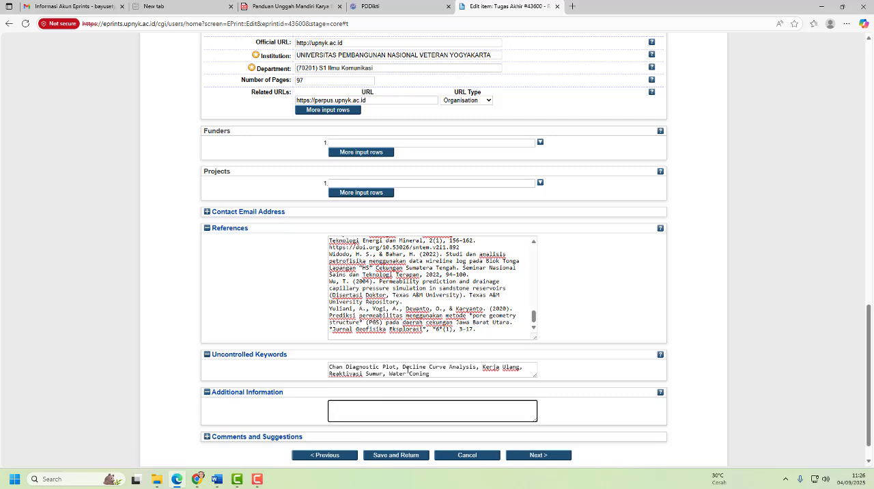
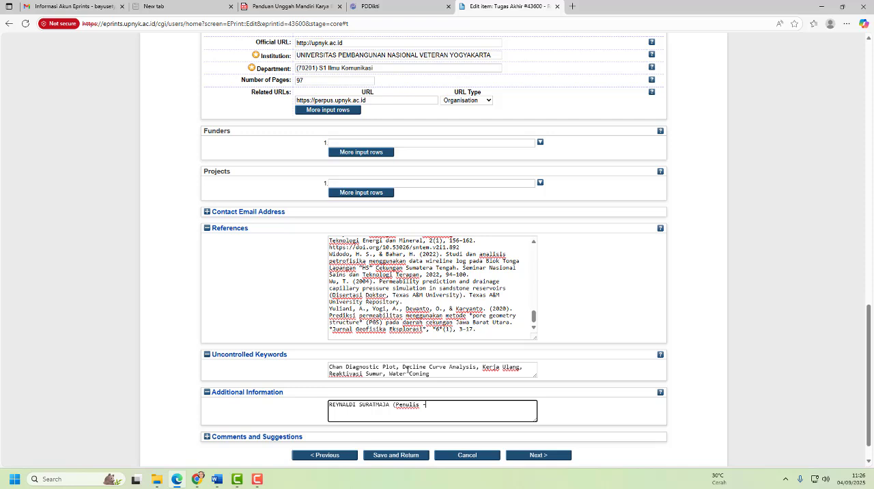
# - Enter the author's full name with "Penulis" and the student number, then the supervisor's name with "Pembimbing", in Additional Information
pyautogui.write(' 123456')
pyautogui.write(')')
pyautogui.write('PRAYUDI')
pyautogui.write('(P')
pyautogui.write('embimbin')
pyautogui.write('g')
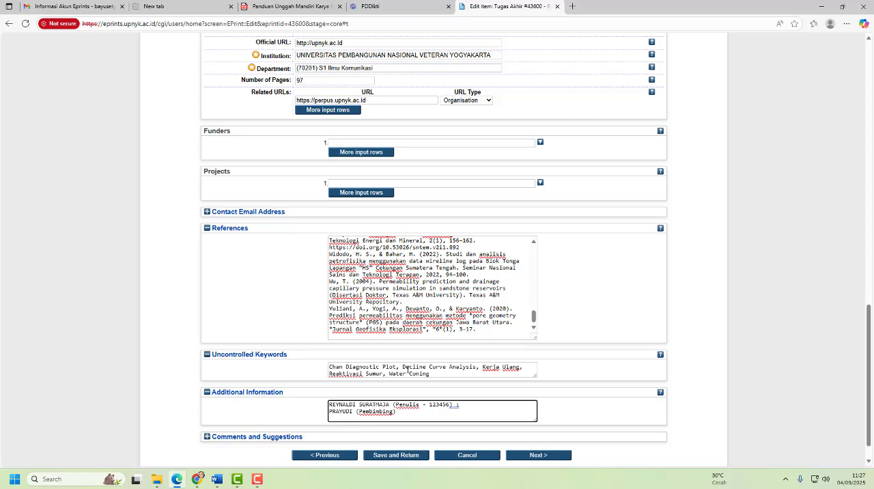
# - Try to label the supervisor as Pembimbing 1 with a trailing semicolon in Additional Information
pyautogui.press('BackSpace')
pyautogui.write('1')
pyautogui.write(') ;')
pyautogui.press('BackSpace')
pyautogui.press('BackSpace')
pyautogui.press('BackSpace')
# - Check the guide's instruction on Comments and Suggestions, leave that section empty and proceed to the Subjects stage
pyautogui.scroll(-1, 268, 229)
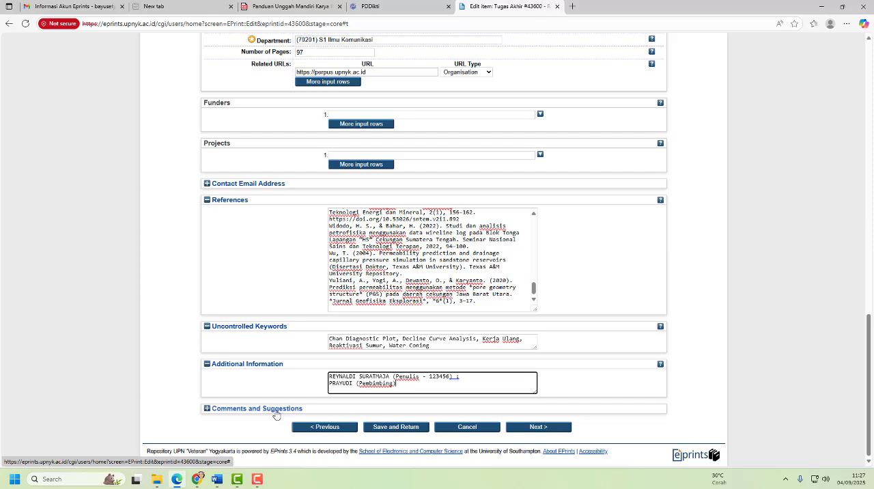
pyautogui.click(283, 11)
pyautogui.scroll(-5, 334, 117)
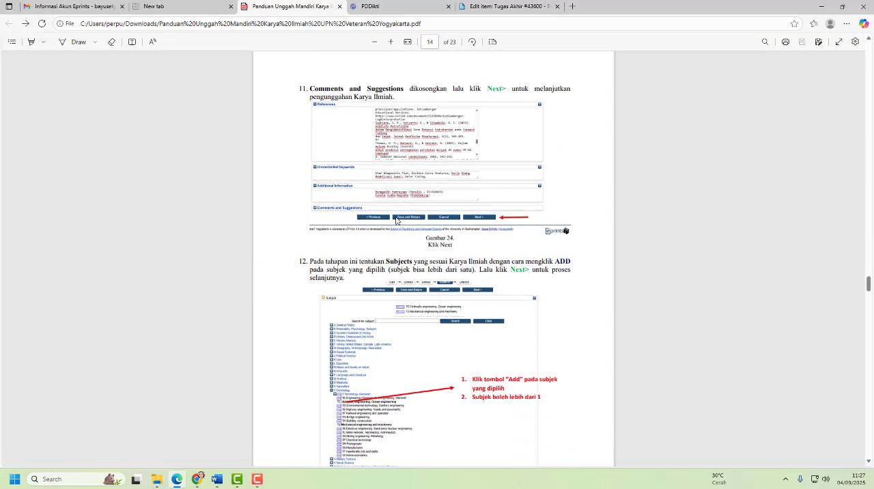
pyautogui.scroll(1, 413, 157)
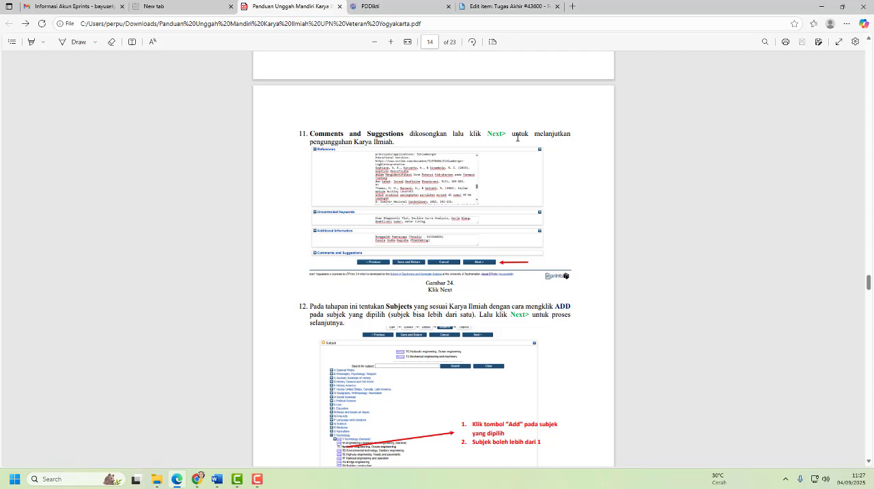
pyautogui.click(476, 7)
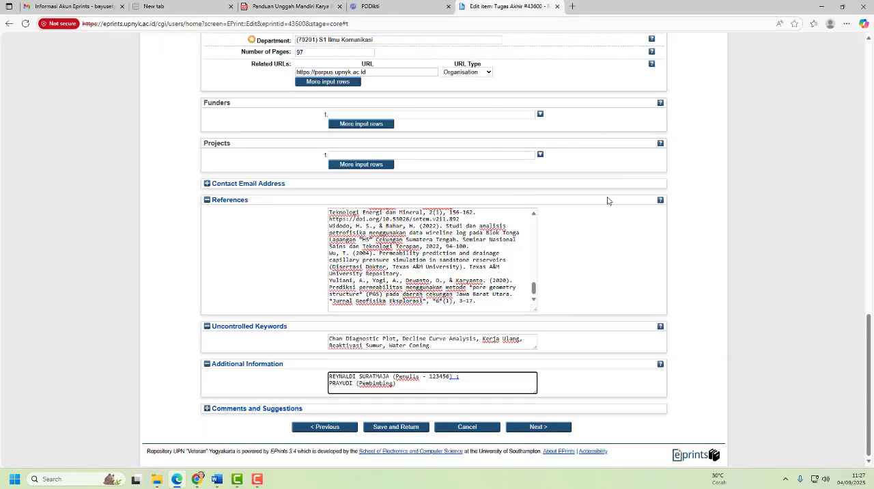
pyautogui.click(545, 429)
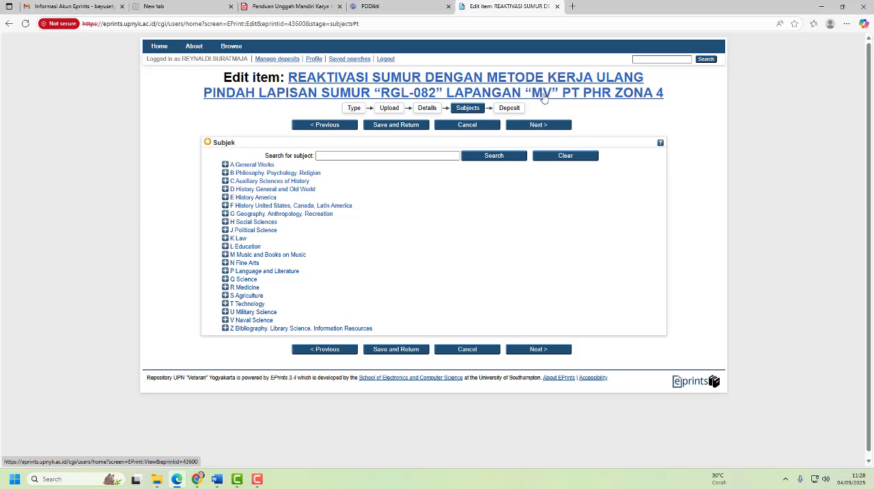
# - Add TC Hydraulic engineering. Ocean engineering and TP Chemical technology from T Technology as subjects, and proceed to the Deposit stage
pyautogui.click(226, 304)
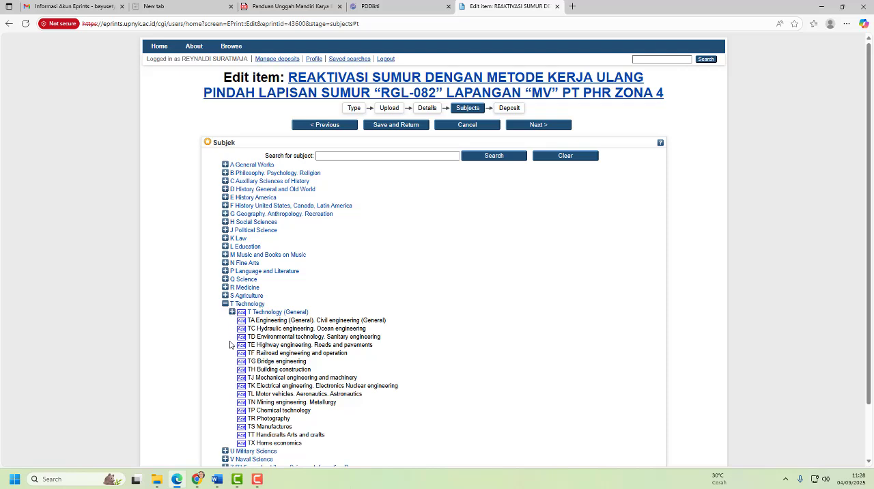
pyautogui.click(243, 329)
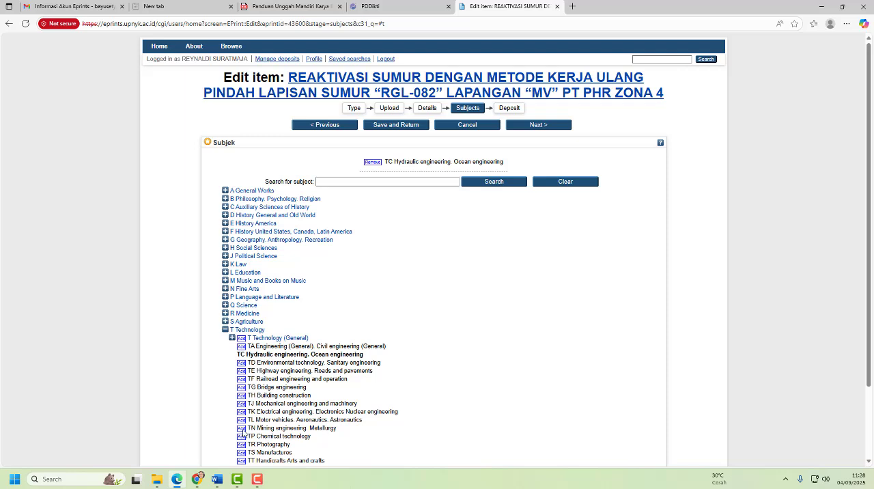
pyautogui.click(243, 438)
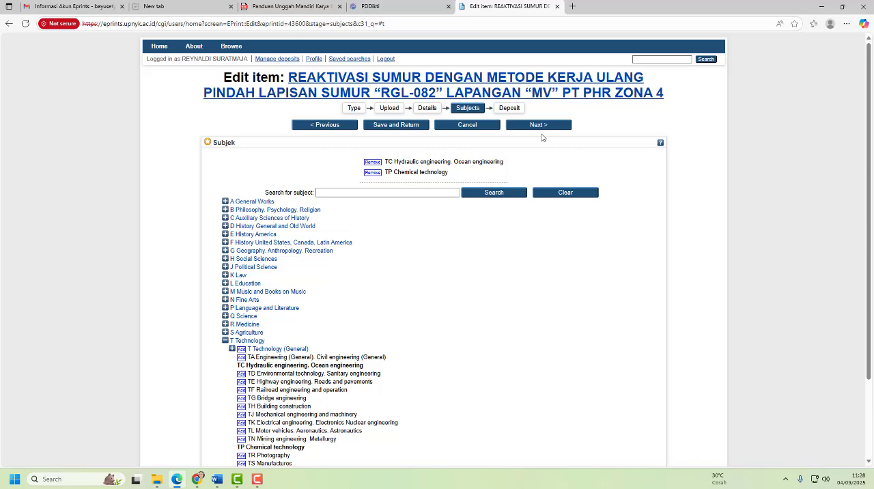
pyautogui.scroll(-3, 546, 260)
pyautogui.scroll(3, 548, 291)
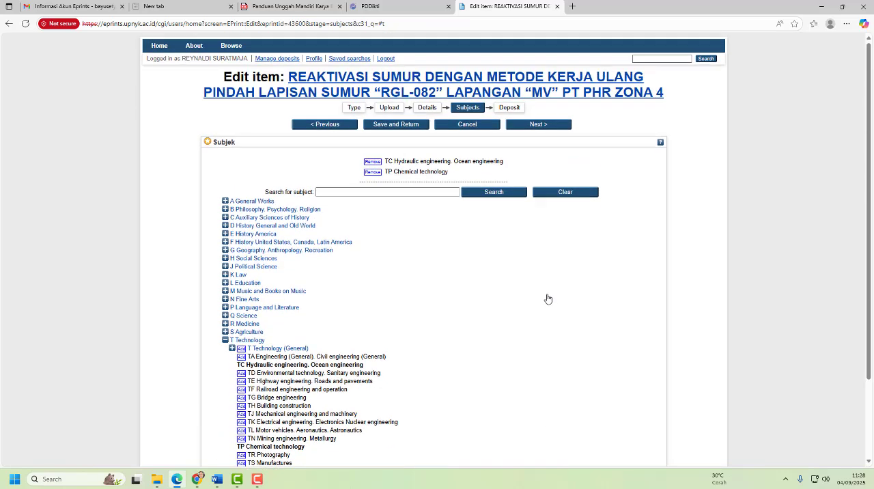
pyautogui.click(547, 127)
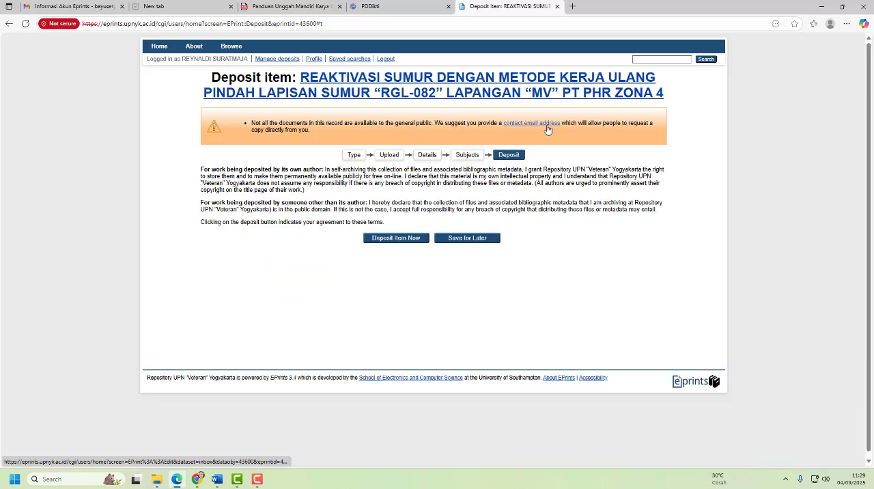
# - Check the guide's final saving instruction, save the deposit item for later and dismiss the translation offer
pyautogui.click(301, 5)
pyautogui.scroll(-7, 397, 293)
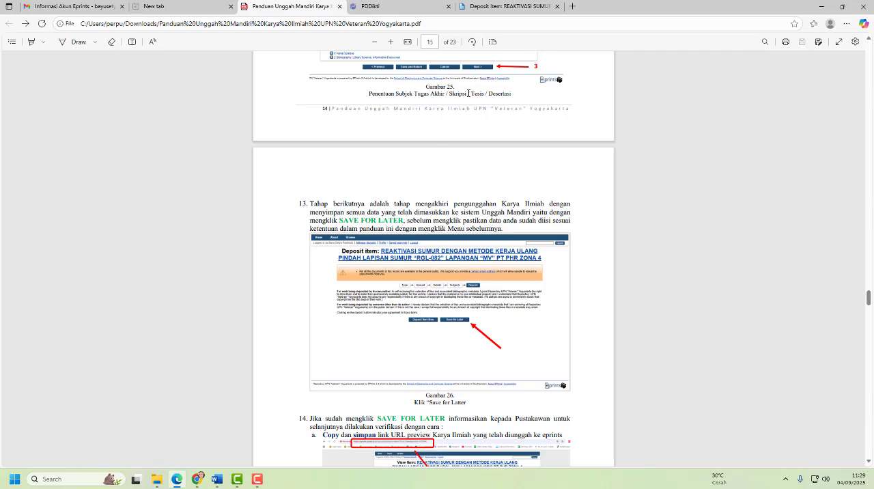
pyautogui.click(499, 7)
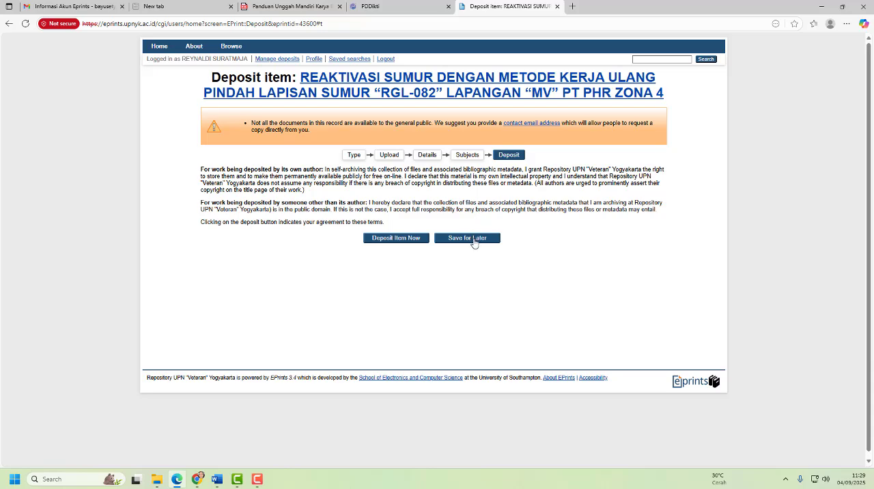
pyautogui.click(474, 238)
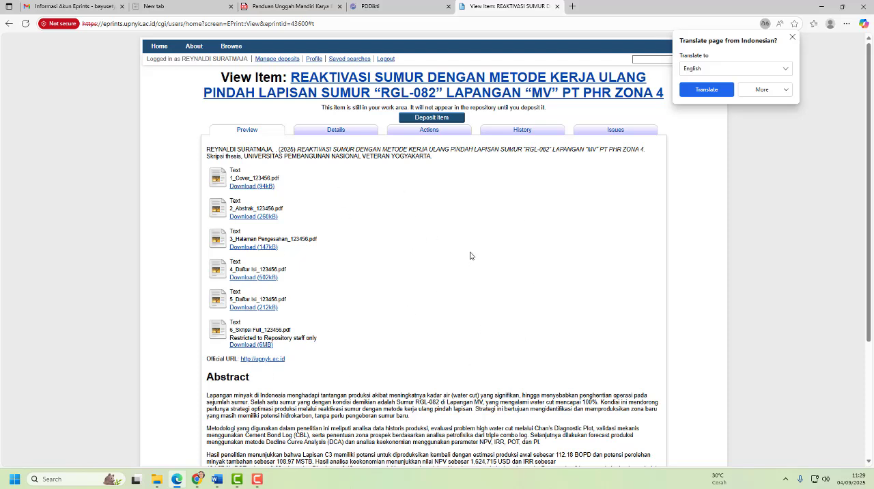
pyautogui.click(793, 37)
# - Read step 14 of the guide on copying the item's preview URL and filling in the verification form
pyautogui.click(291, 6)
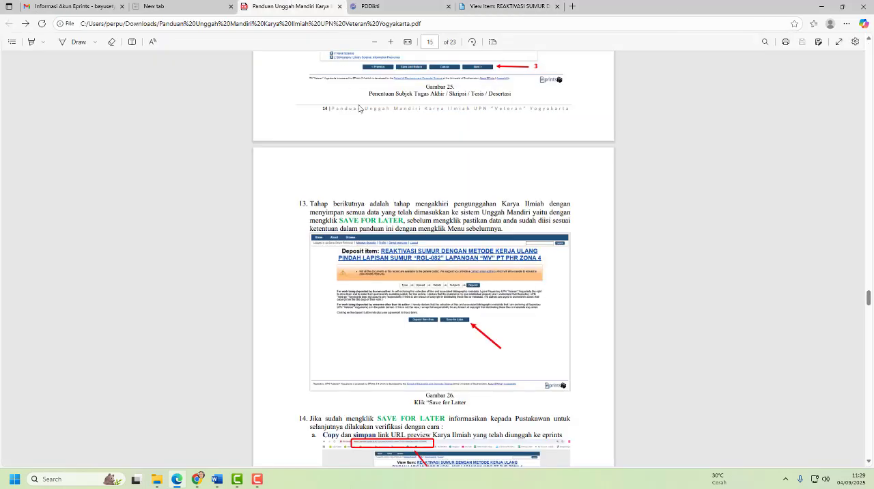
pyautogui.scroll(-2, 389, 311)
pyautogui.scroll(-4, 389, 311)
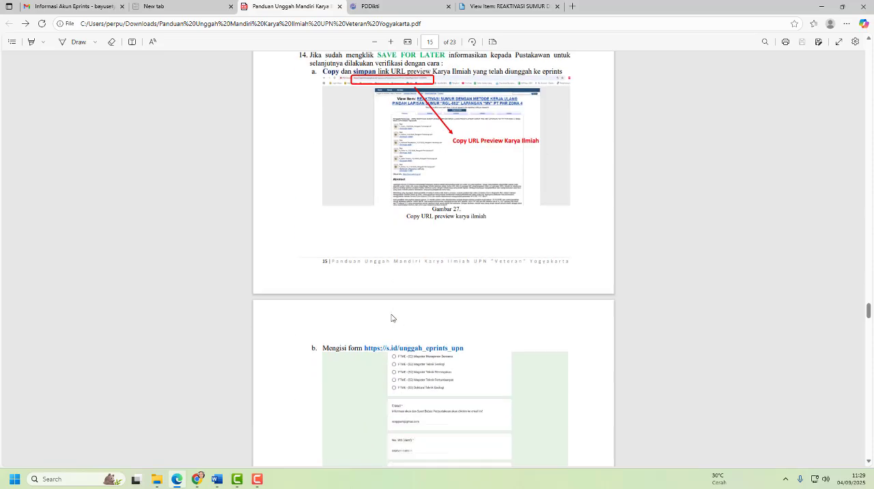
pyautogui.scroll(1, 390, 317)
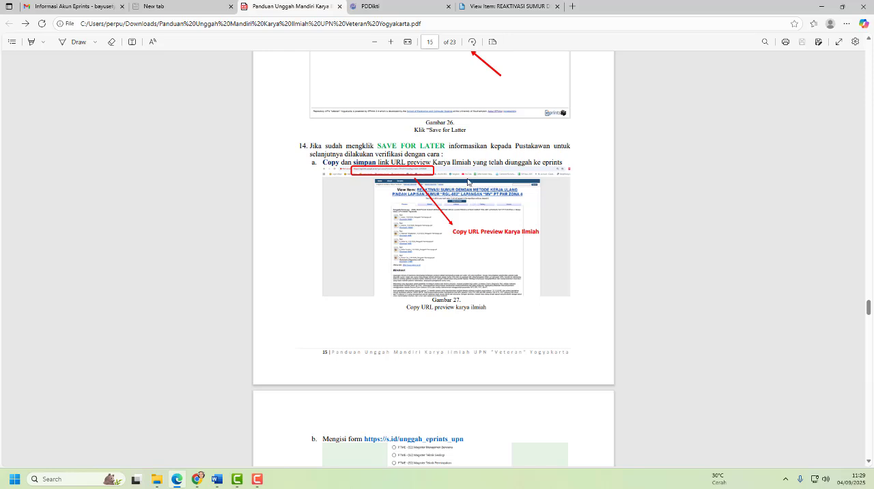
# - Copy the preview URL of the saved thesis item in the repository
pyautogui.click(505, 6)
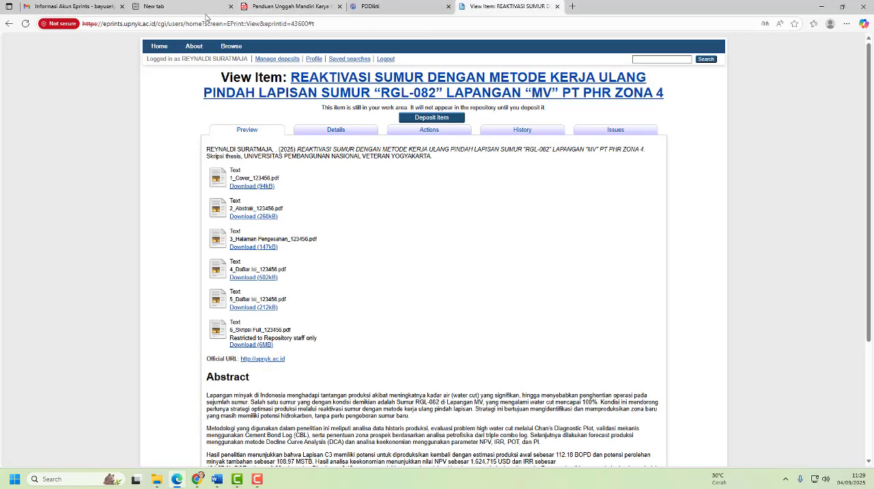
pyautogui.click(297, 23)
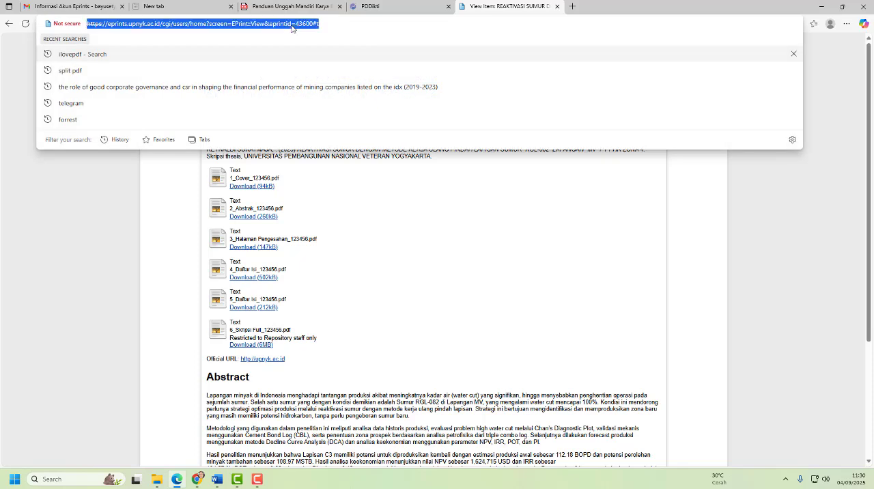
pyautogui.rightClick(292, 27)
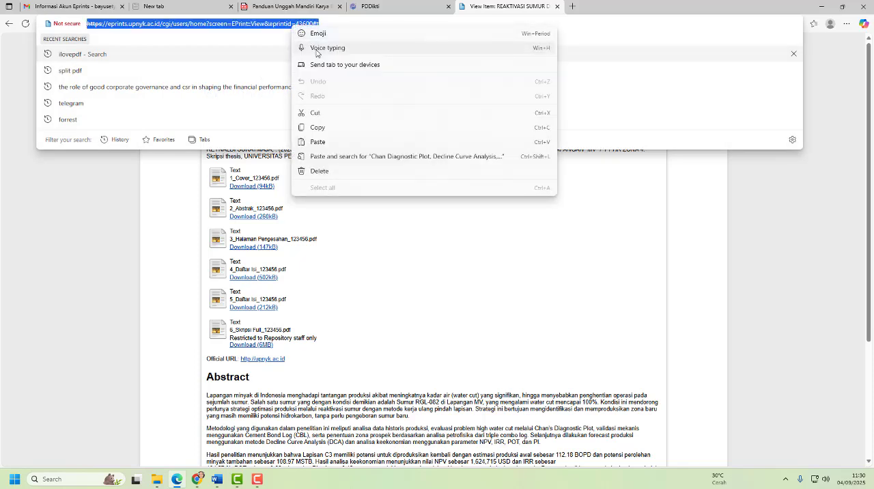
pyautogui.click(324, 128)
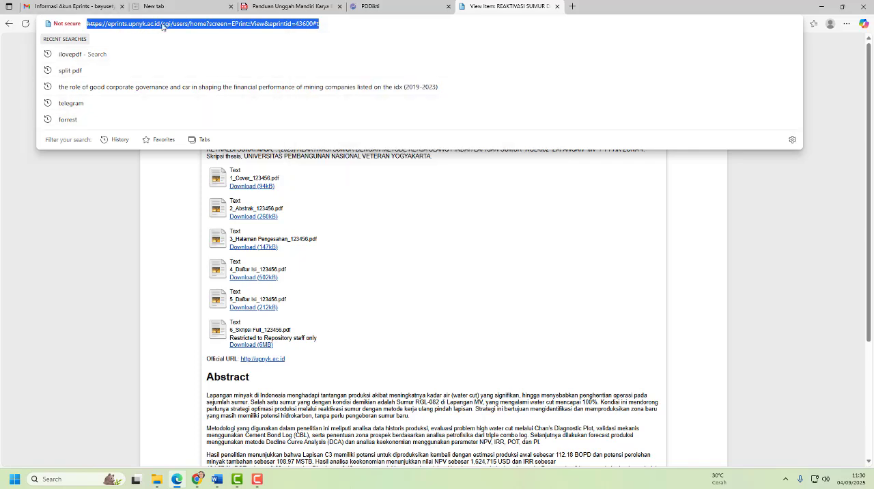
# - Open the Unggah Mandiri Eprints form from the link in step 14b of the guide in its own browser tab
pyautogui.click(299, 9)
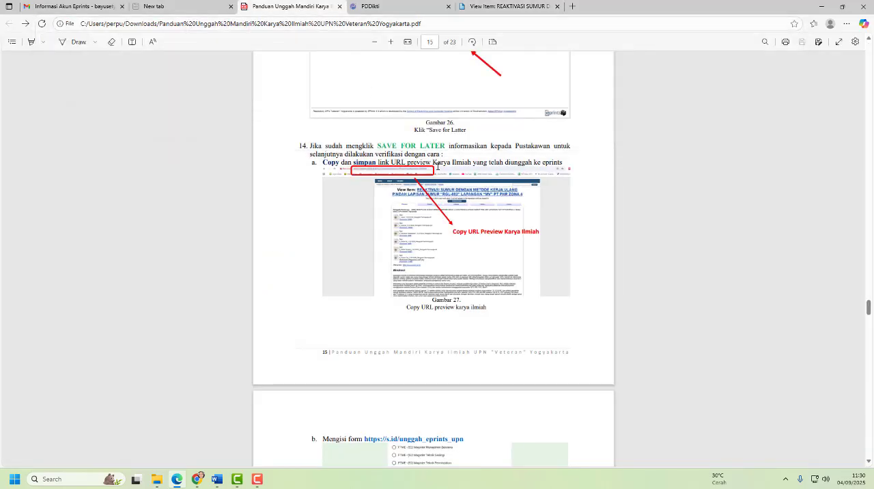
pyautogui.scroll(-3, 419, 249)
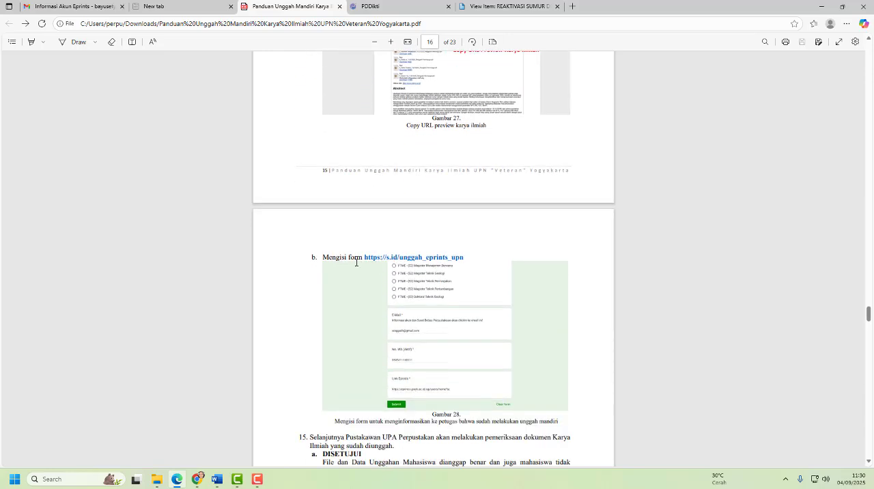
pyautogui.scroll(-1, 392, 267)
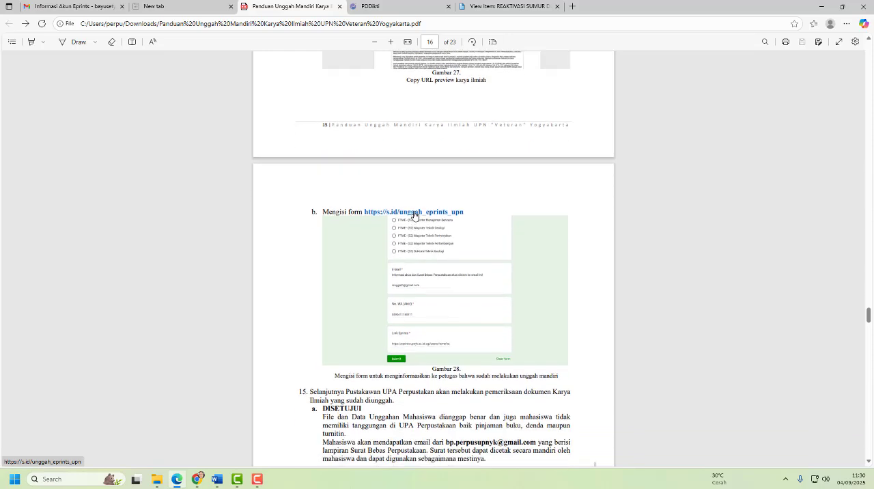
pyautogui.rightClick(414, 215)
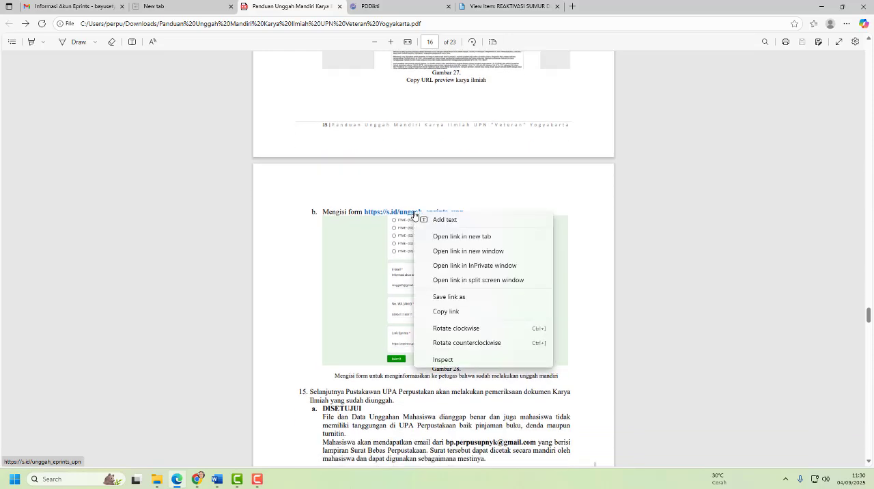
pyautogui.click(355, 211)
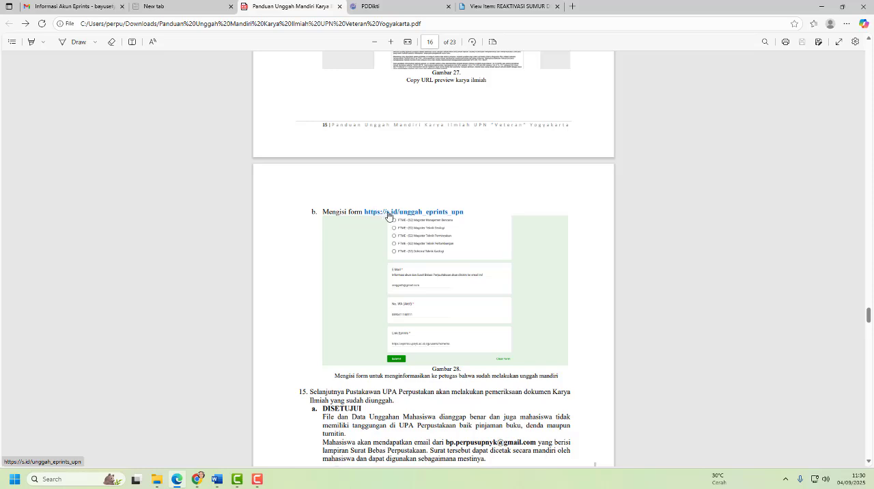
pyautogui.rightClick(446, 215)
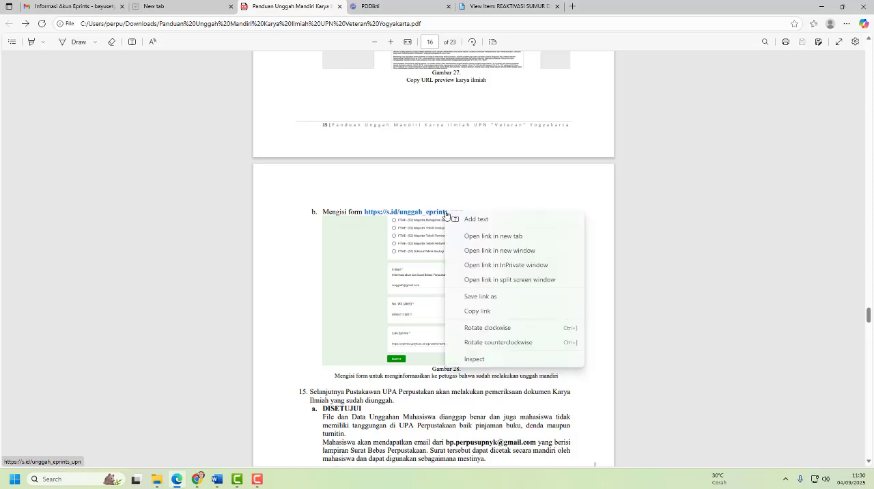
pyautogui.click(476, 236)
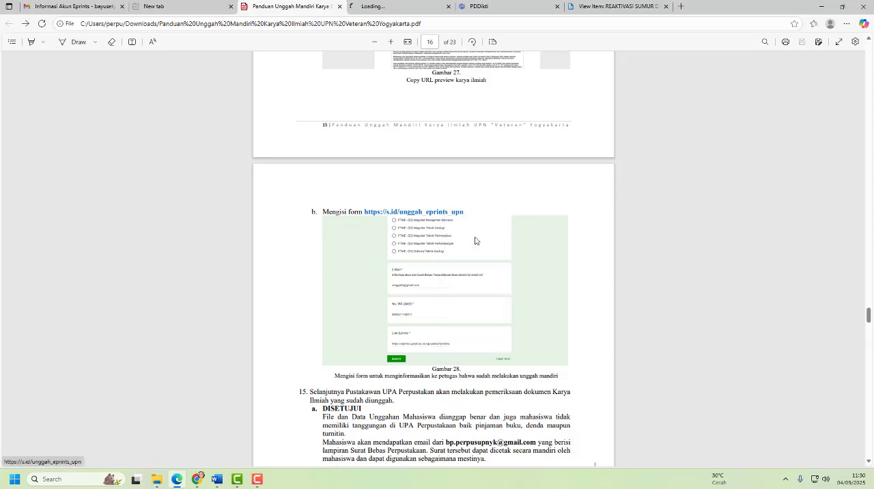
pyautogui.click(389, 6)
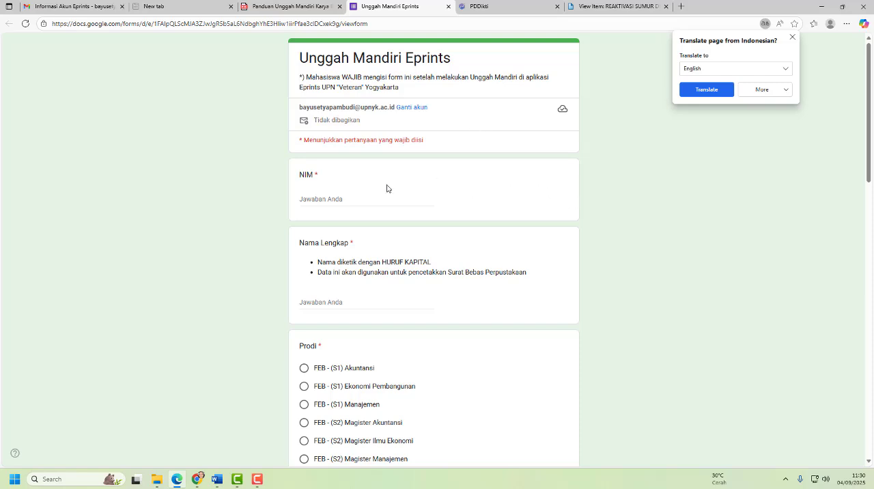
# - Fill in the student's ID number under NIM in the form
pyautogui.click(337, 198)
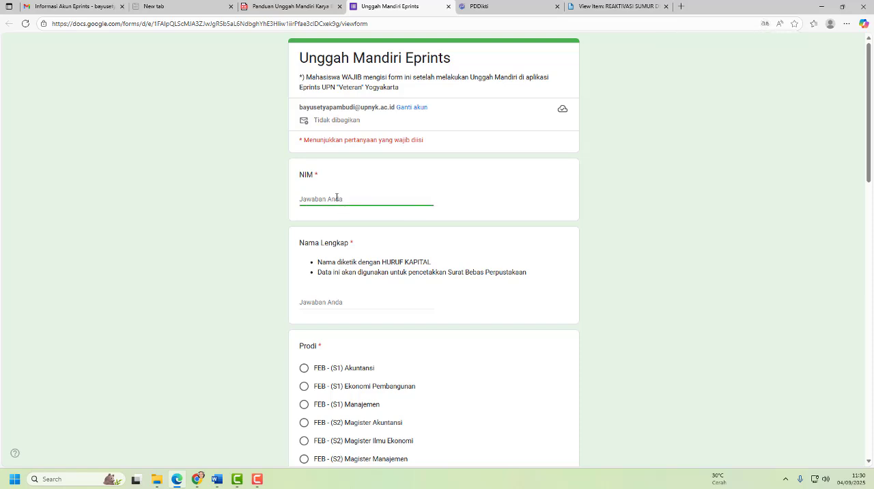
pyautogui.write('12345')
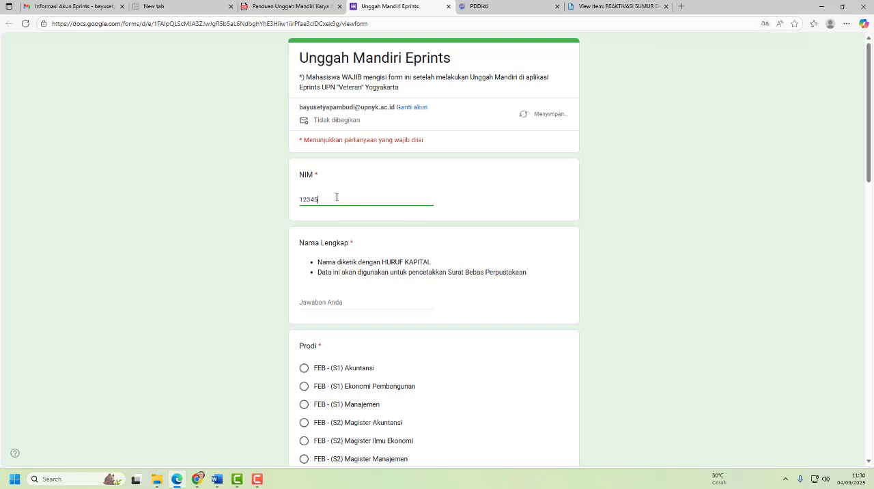
pyautogui.write('6')
# - Enter the student's full name in capital letters and choose FISIP - (S1) Ilmu Komunikasi as the Prodi
pyautogui.scroll(-1, 337, 197)
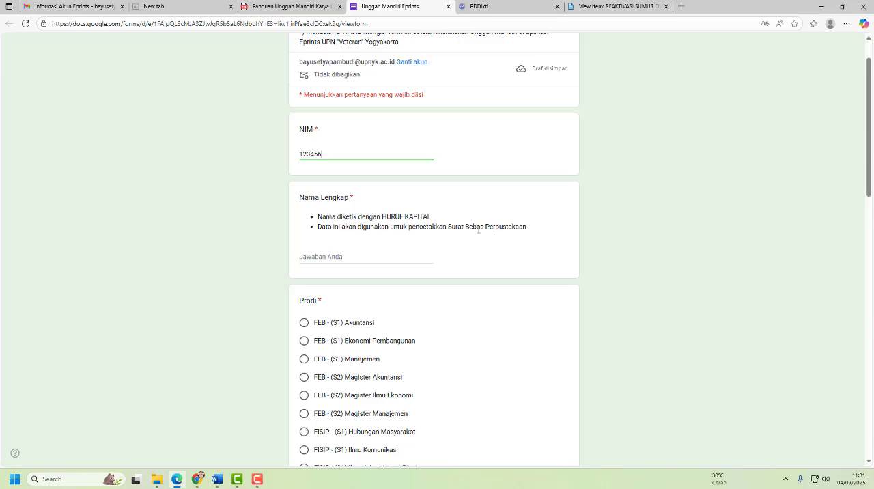
pyautogui.click(331, 254)
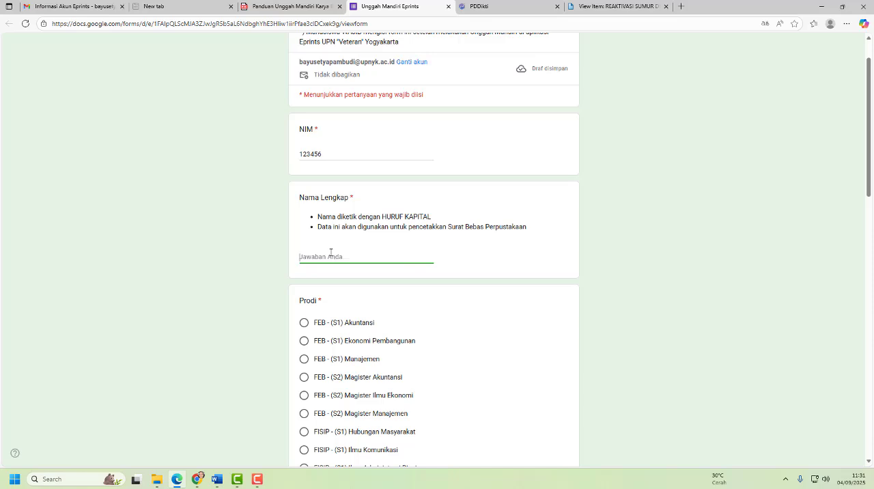
pyautogui.scroll(-2, 309, 312)
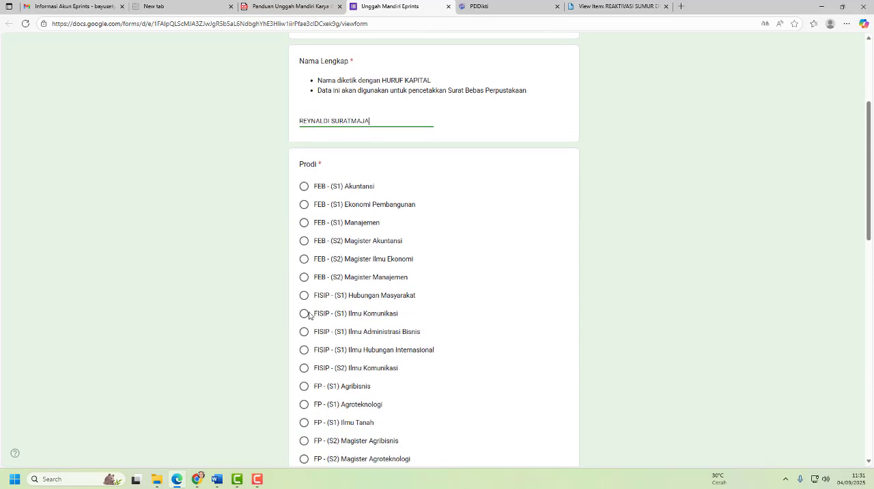
pyautogui.click(304, 313)
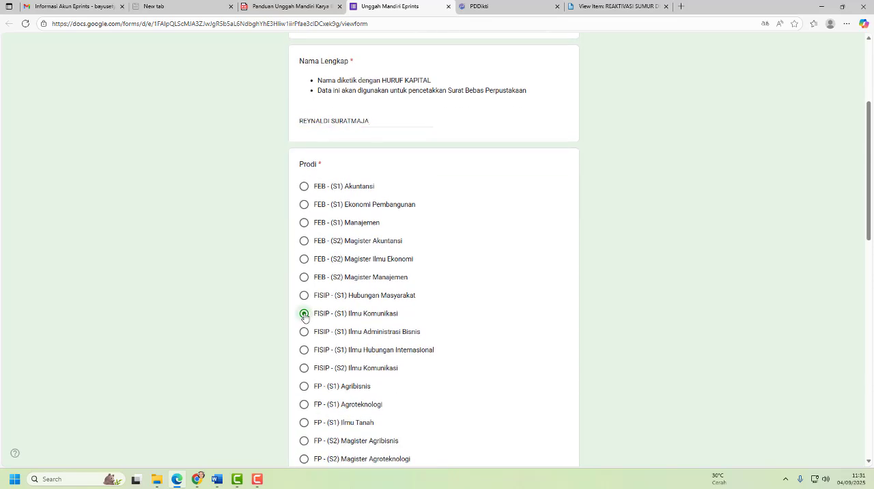
# - Fill in the student's e-mail address and active WhatsApp number in the form
pyautogui.scroll(-2, 608, 314)
pyautogui.scroll(-7, 610, 315)
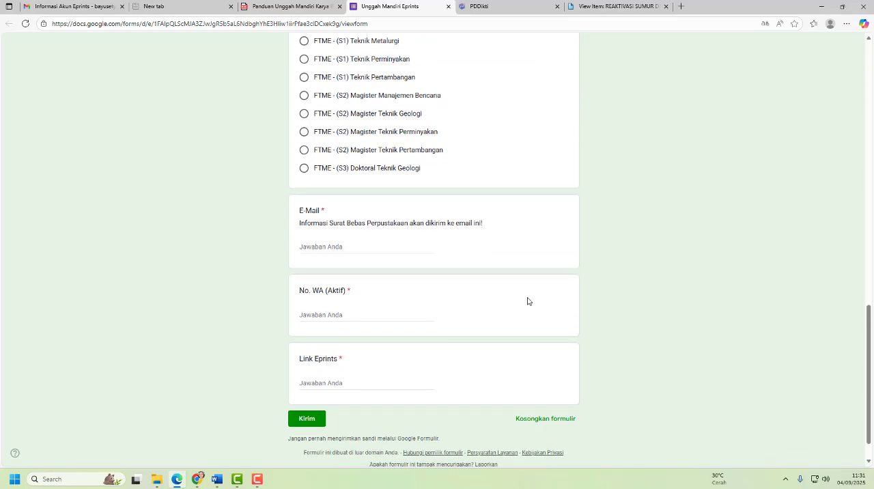
pyautogui.click(351, 248)
pyautogui.click(328, 314)
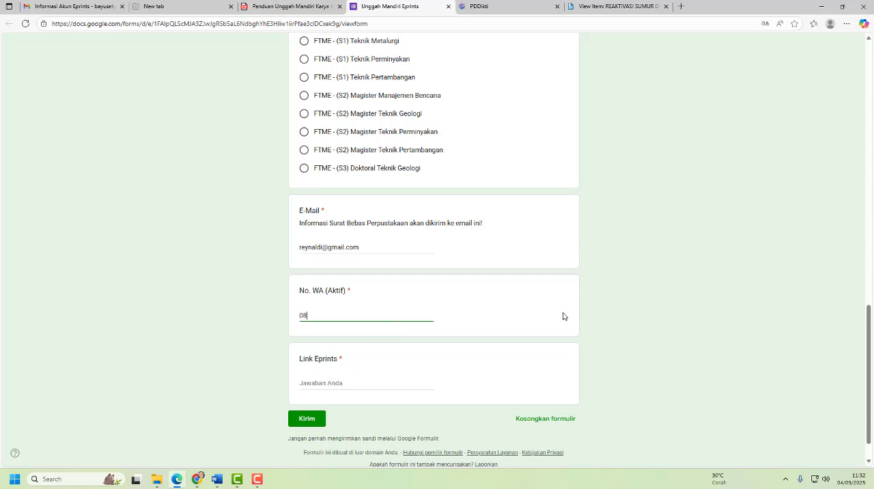
# - Copy the thesis item's preview URL from the repository and paste it as the Link Eprints answer
pyautogui.click(314, 383)
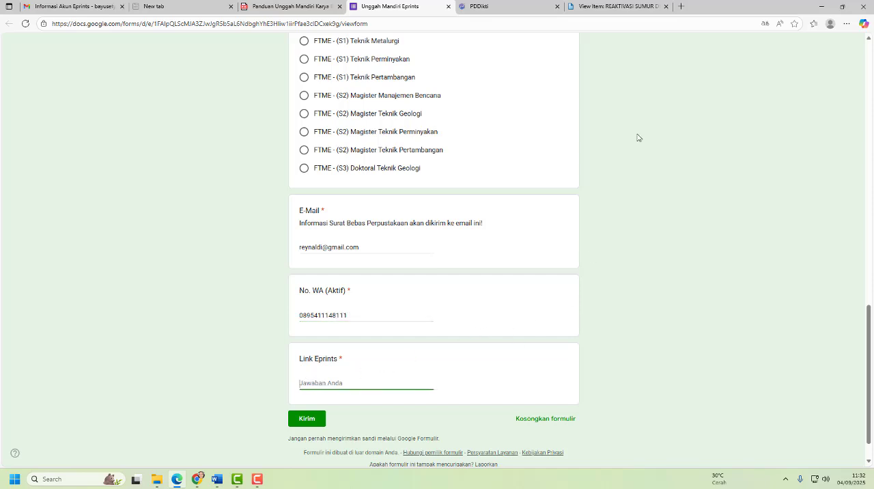
pyautogui.click(631, 6)
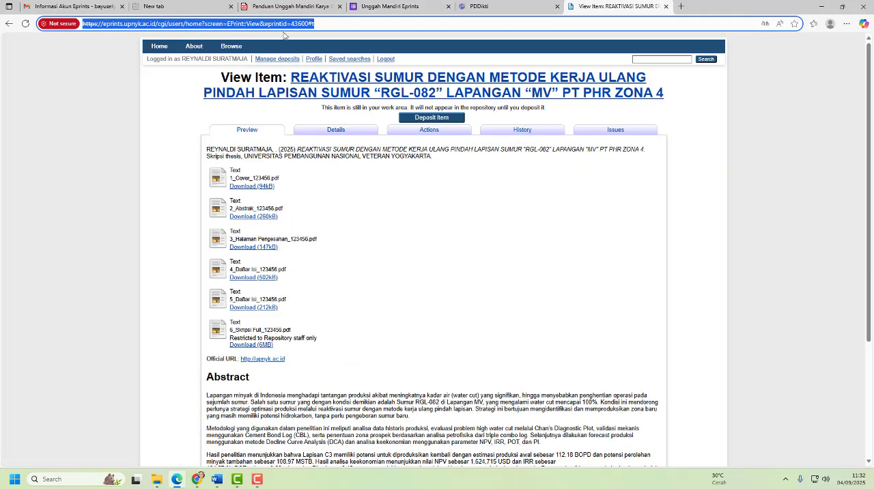
pyautogui.rightClick(187, 25)
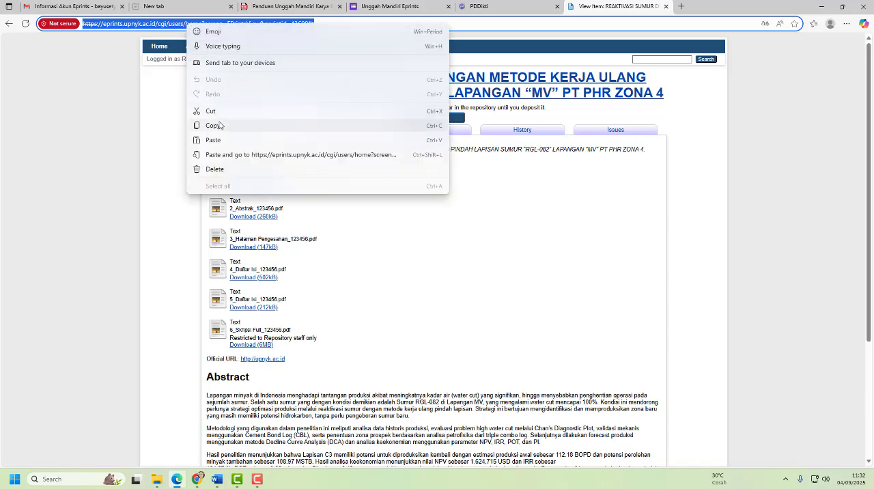
pyautogui.click(214, 124)
pyautogui.click(418, 5)
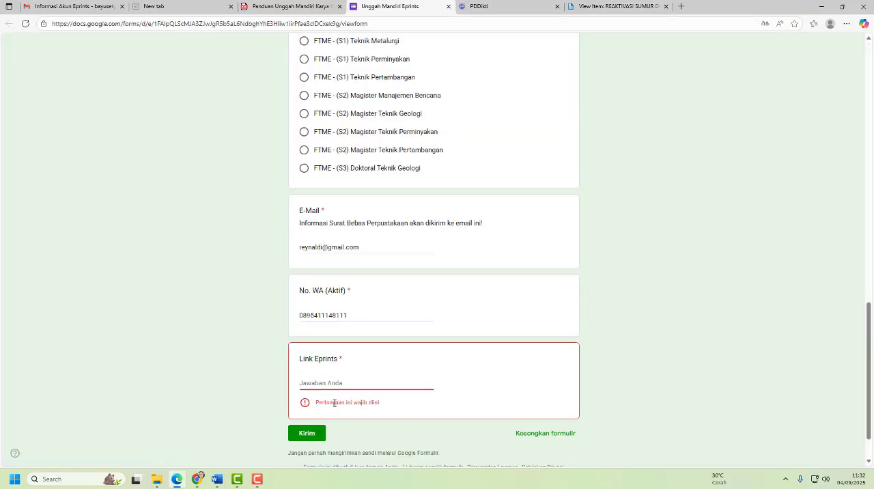
pyautogui.rightClick(316, 378)
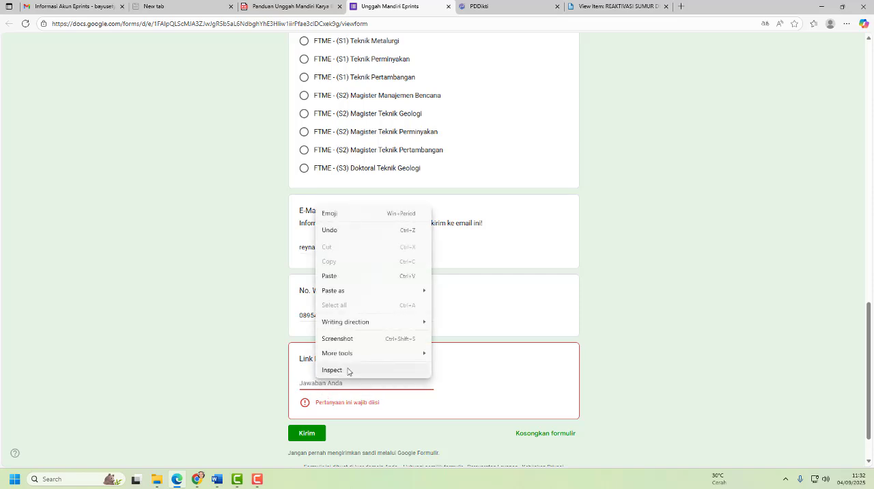
pyautogui.click(352, 280)
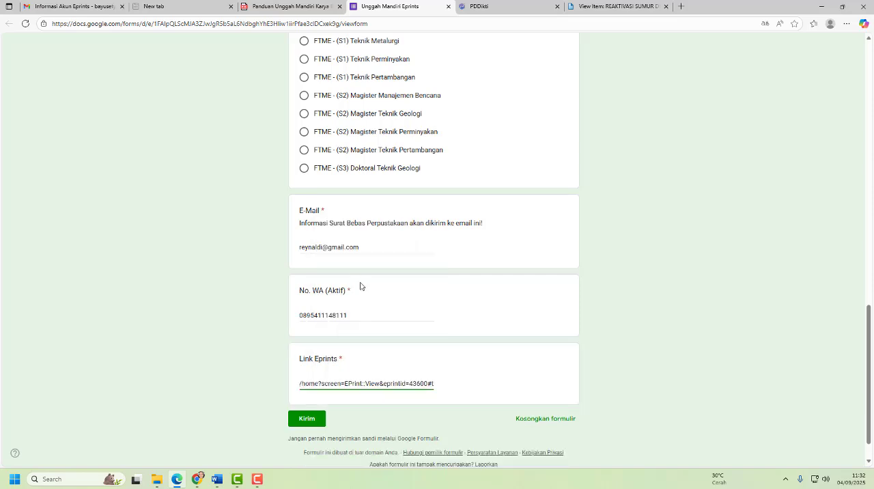
pyautogui.click(634, 375)
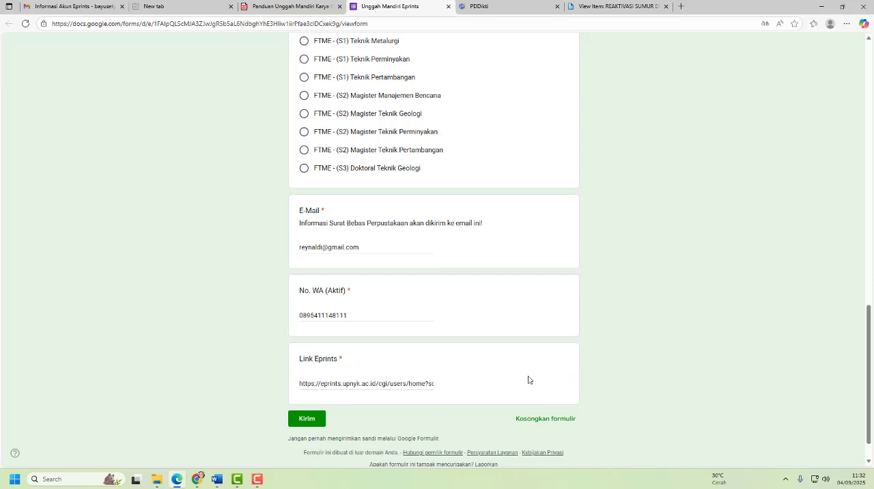
# - Review the completed answers from NIM to Link Eprints and submit the form
pyautogui.click(317, 420)
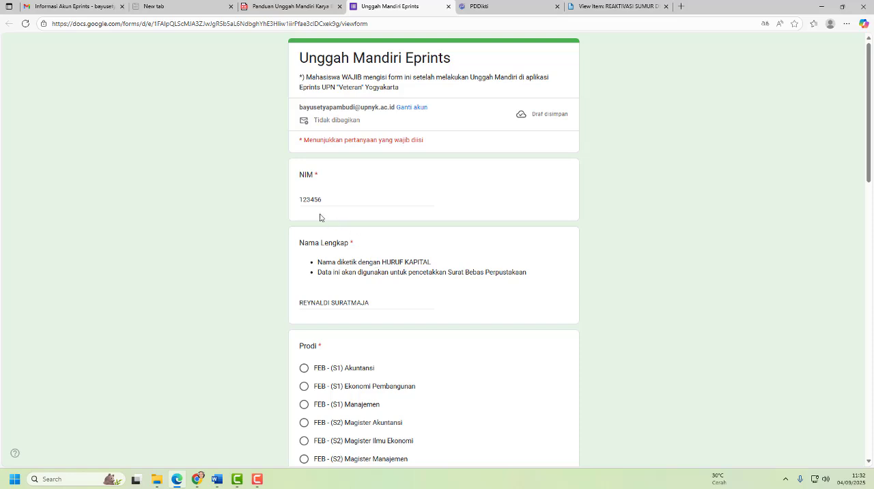
pyautogui.scroll(-1, 326, 289)
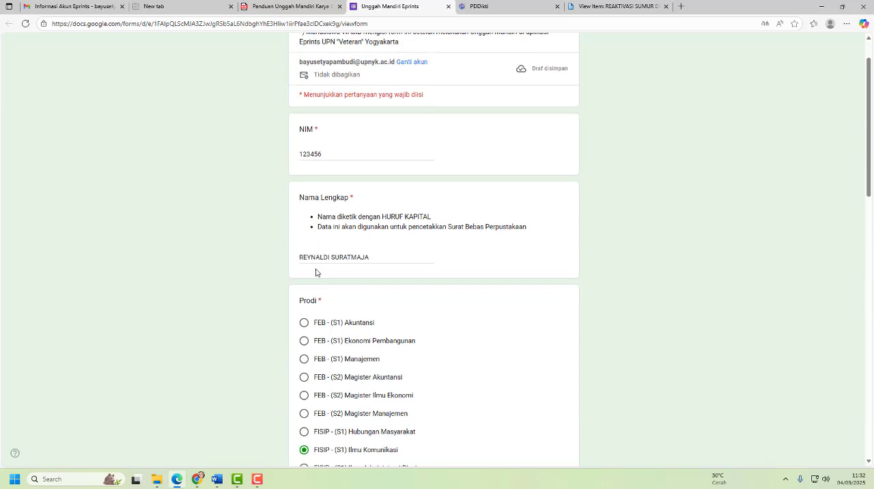
pyautogui.scroll(-2, 364, 283)
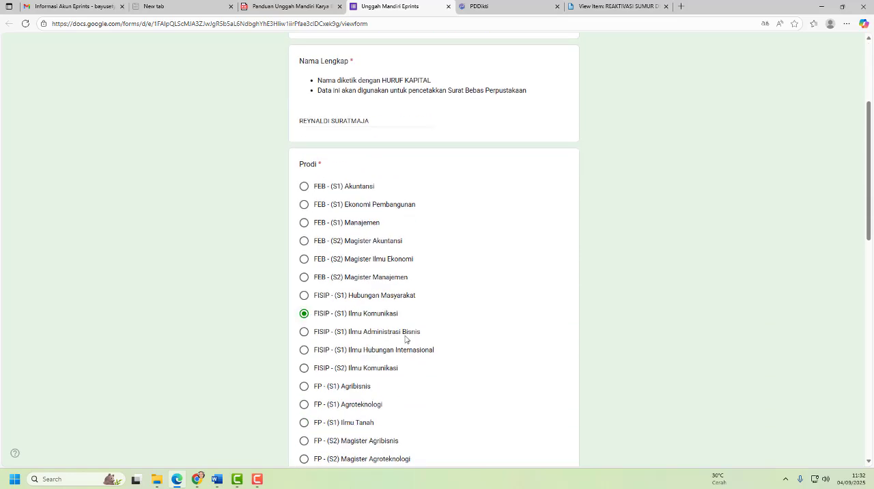
pyautogui.scroll(-10, 406, 338)
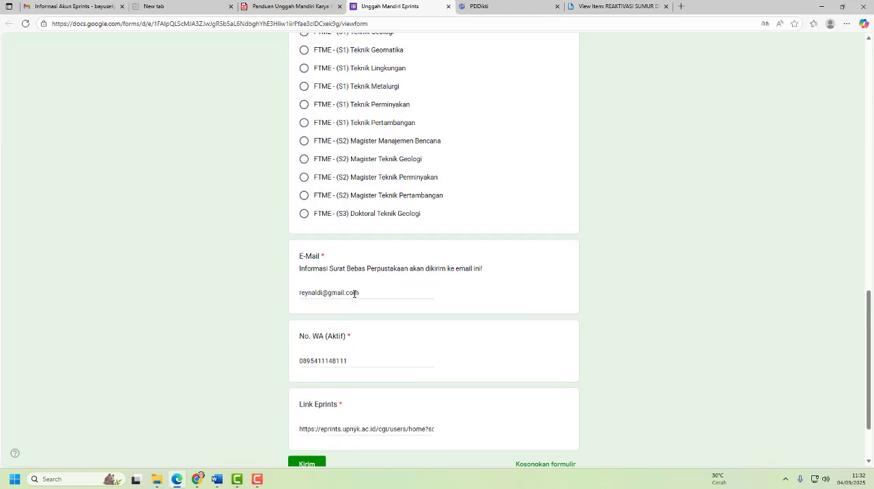
pyautogui.scroll(-2, 362, 315)
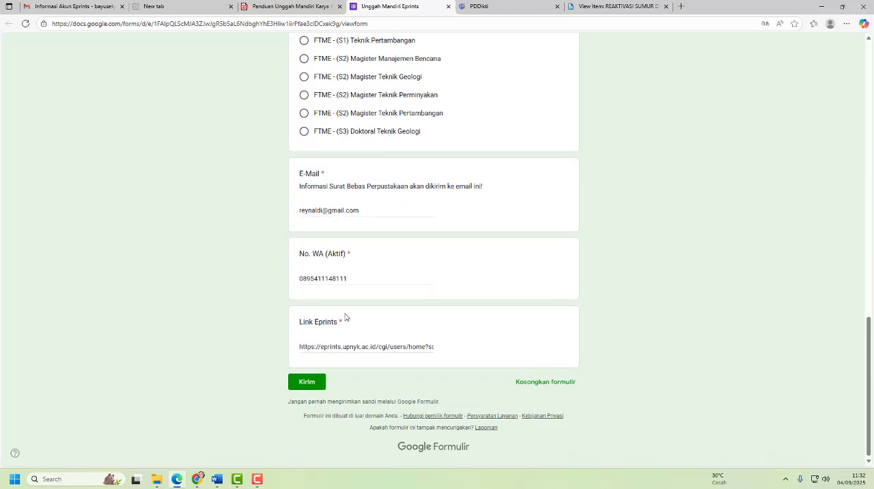
pyautogui.click(309, 382)
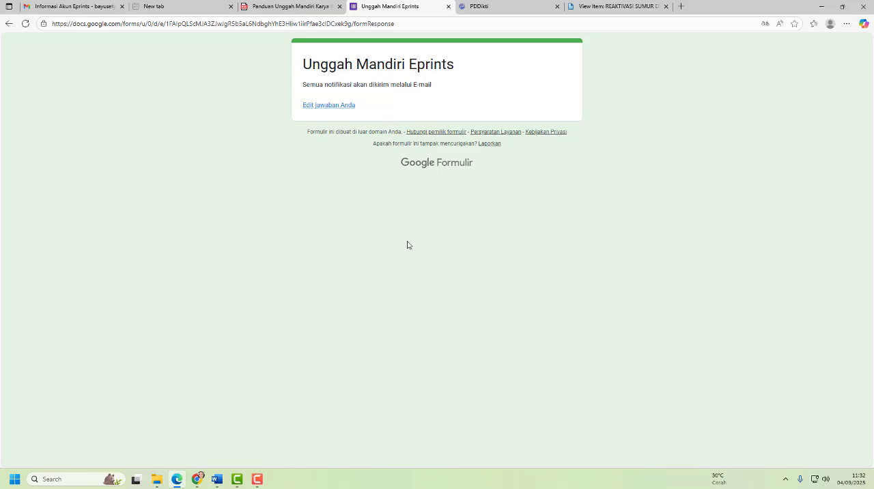
# - Return to the guide and examine the verification outcomes in the Flowchart Unggah Mandiri on page 6
pyautogui.click(316, 10)
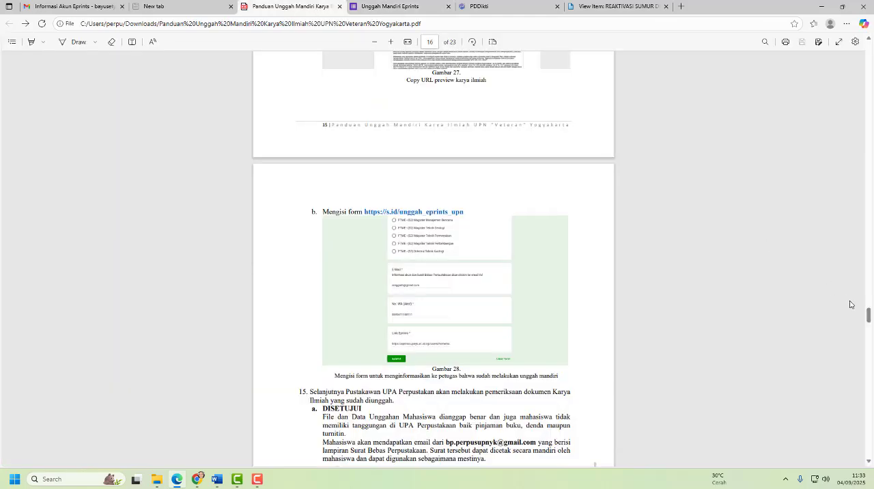
pyautogui.moveTo(868, 314); pyautogui.dragTo(871, 148)
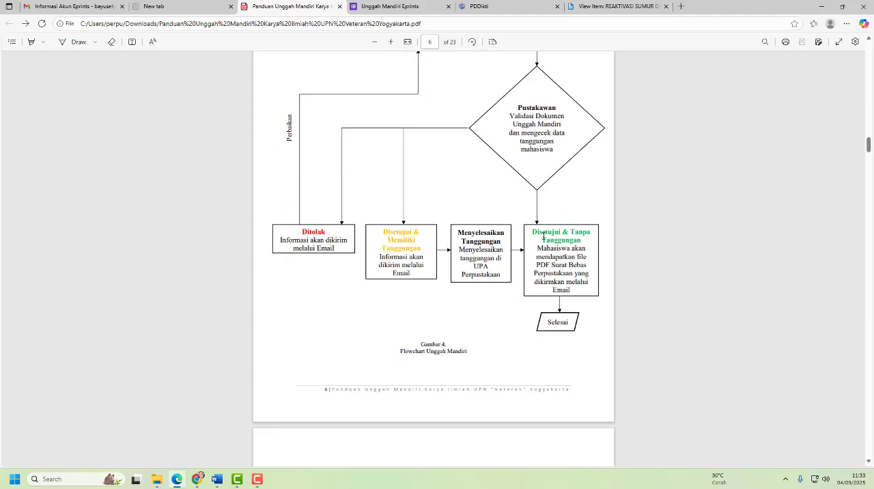
# - Switch to the Gmail inbox and read the "Persetujuan Unggah Mandiri & Surat Bebas Perpustakaan" e-mail down to its PDF attachment
pyautogui.moveTo(533, 232); pyautogui.dragTo(583, 239)
pyautogui.click(642, 236)
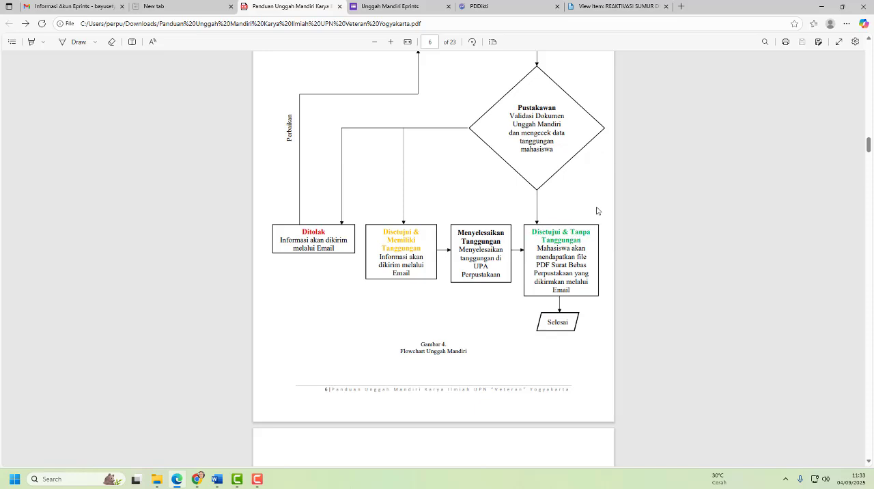
pyautogui.click(79, 11)
pyautogui.click(89, 106)
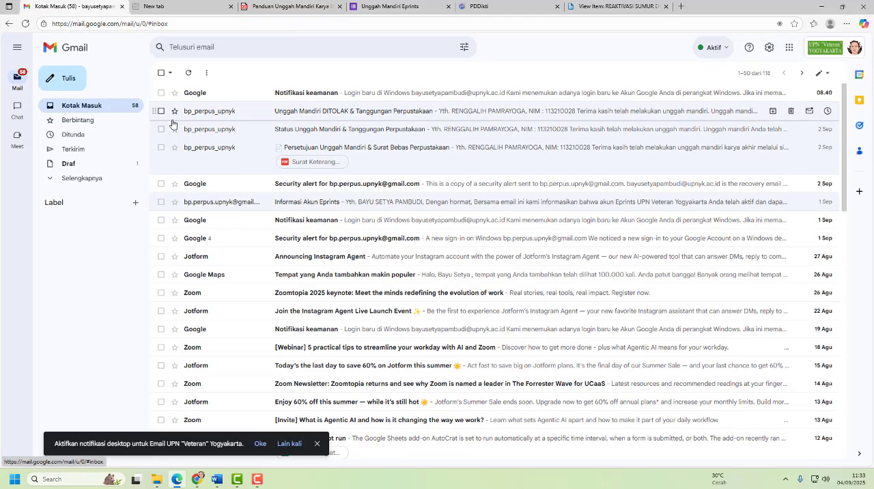
pyautogui.click(301, 148)
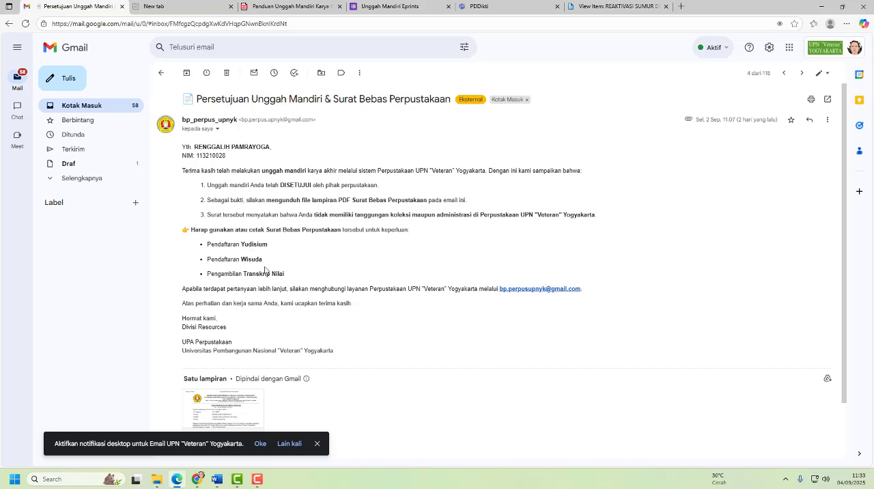
pyautogui.scroll(-1, 275, 267)
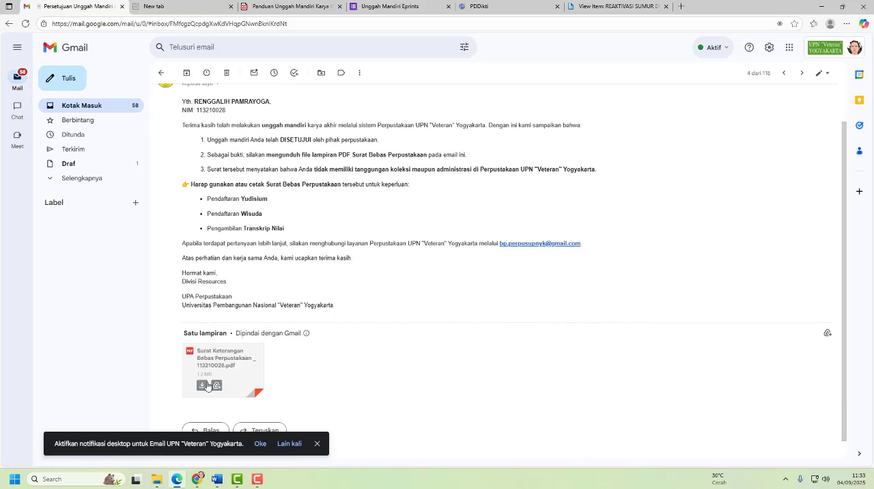
pyautogui.scroll(1, 386, 197)
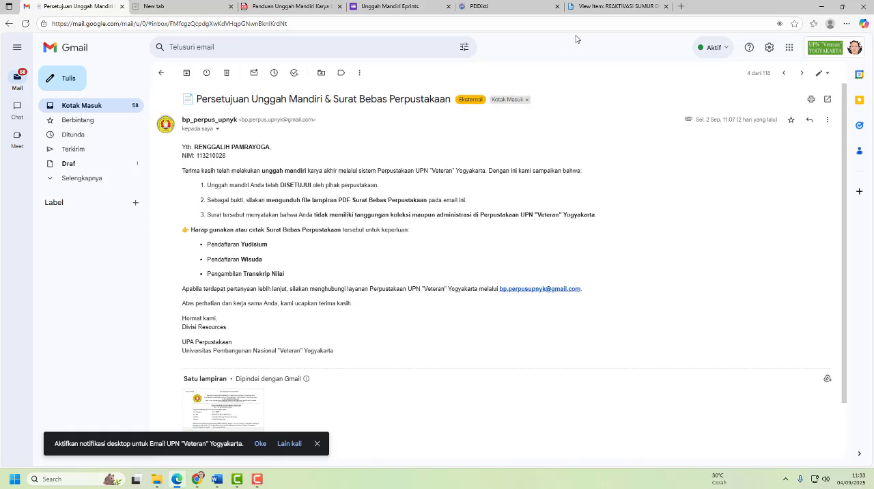
# - Recheck the guide's flowchart, and read the "Status Unggah Mandiri & Tanggungan Perpustakaan" and "Unggah Mandiri DITOLAK & Tanggungan Perpustakaan" e-mails in Gmail
pyautogui.click(276, 6)
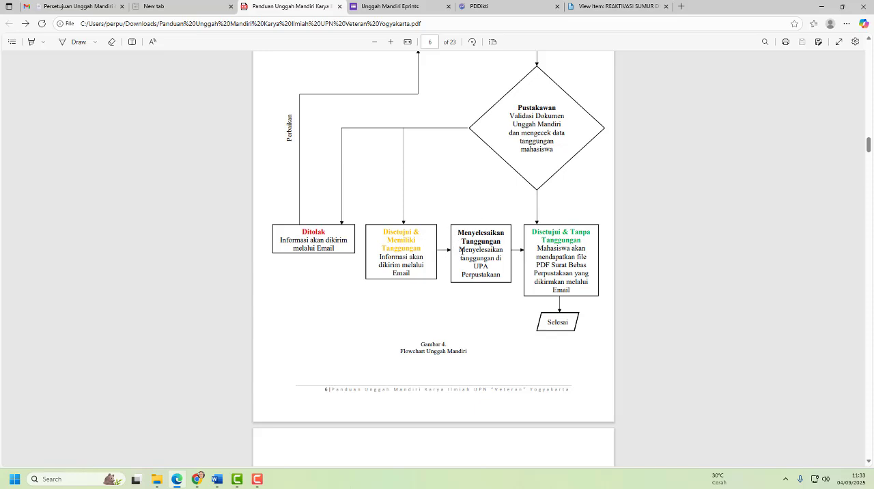
pyautogui.click(53, 6)
pyautogui.click(111, 108)
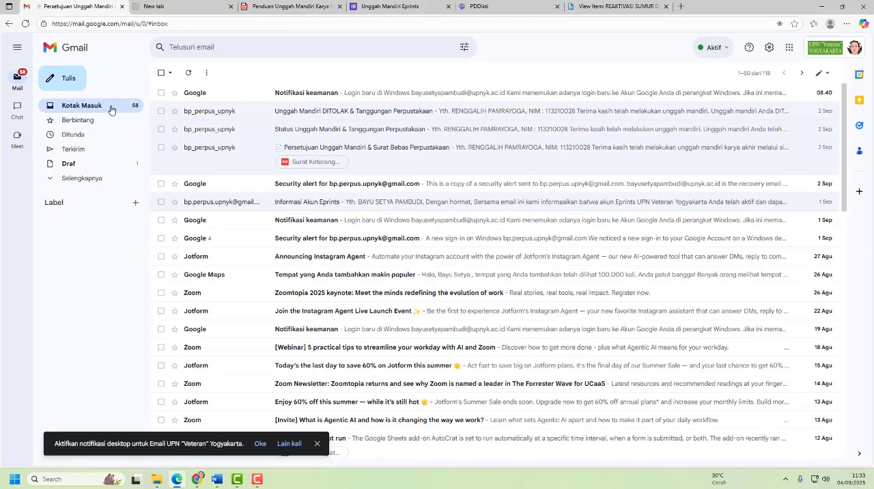
pyautogui.click(312, 129)
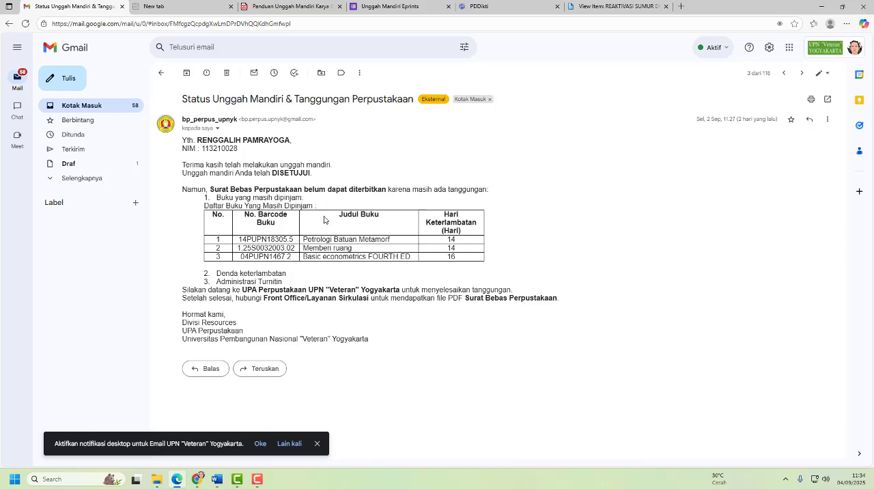
pyautogui.click(117, 109)
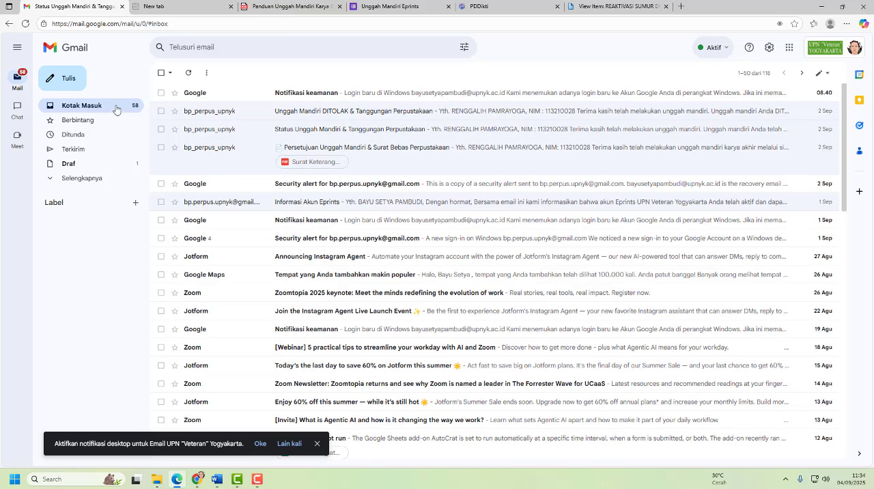
pyautogui.click(304, 116)
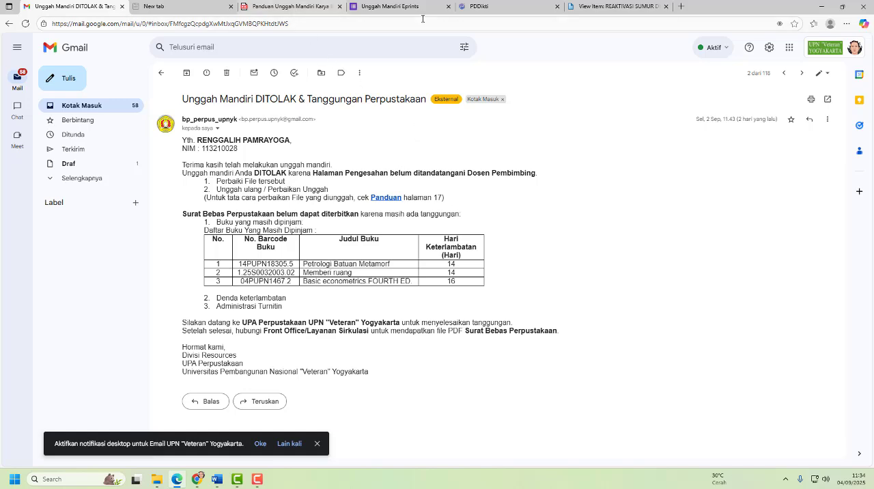
# - Switch back to the EPrints repository and leave the thesis item's preview for the home page
pyautogui.click(600, 7)
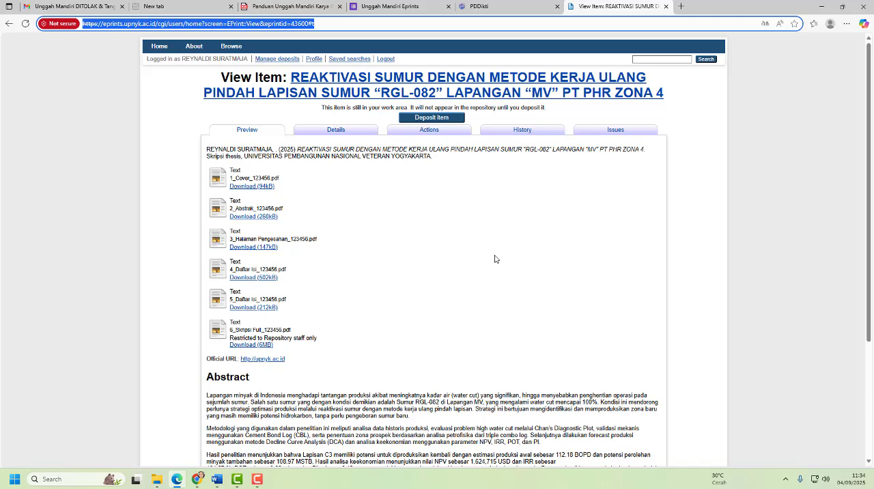
pyautogui.click(161, 49)
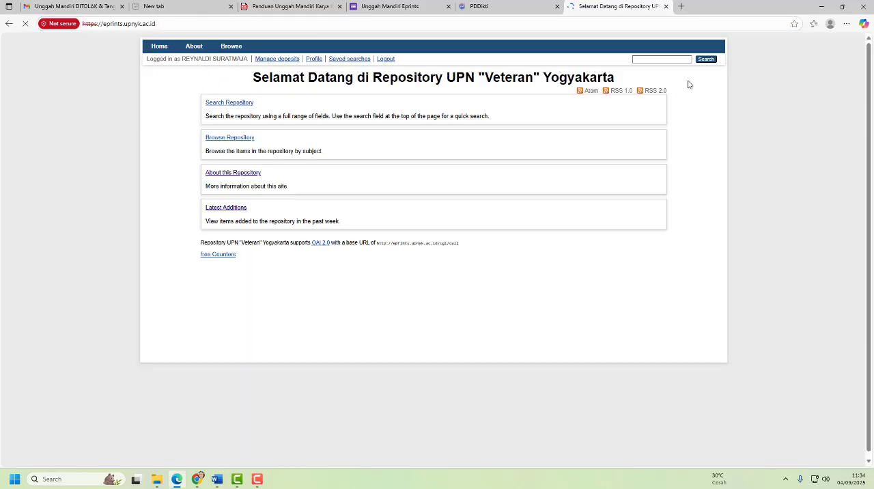